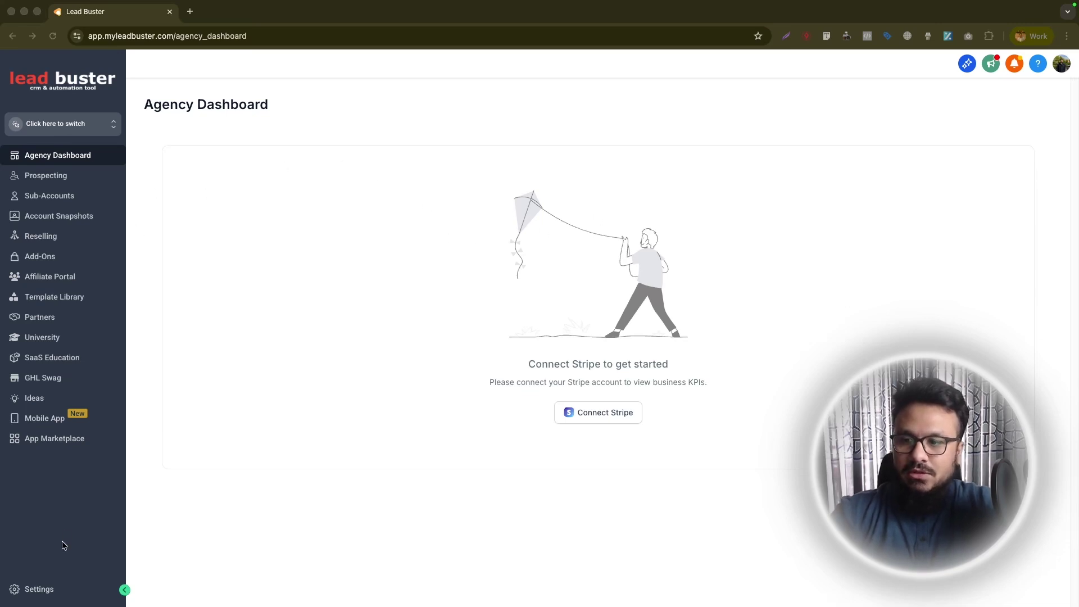
# - In Labs sub-account features, search 'advanced' and open the Advanced Builder's sub-account picker
pyautogui.click(39, 588)
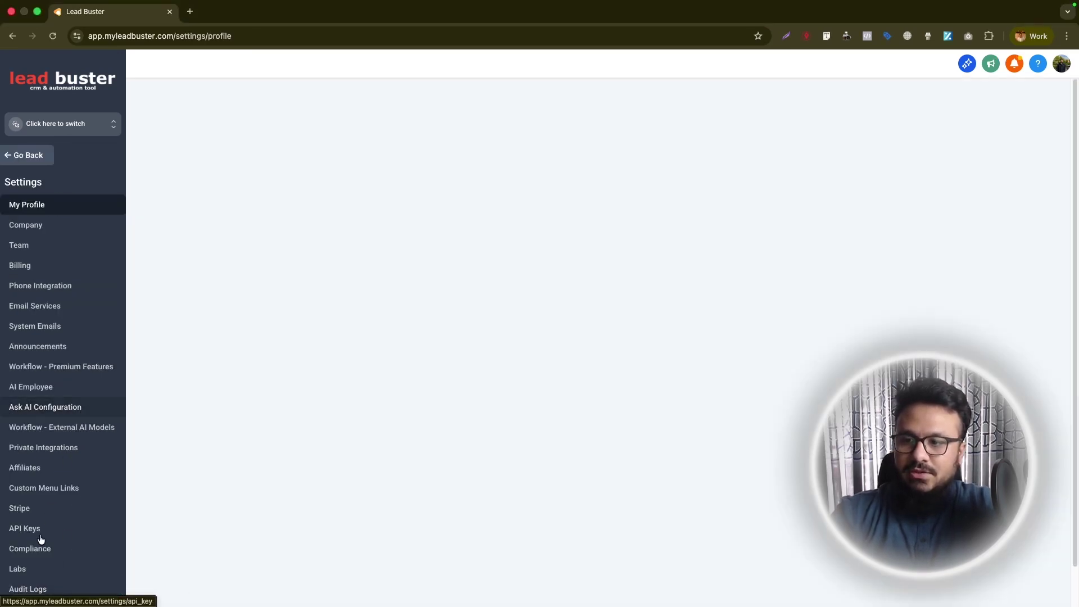
pyautogui.click(31, 568)
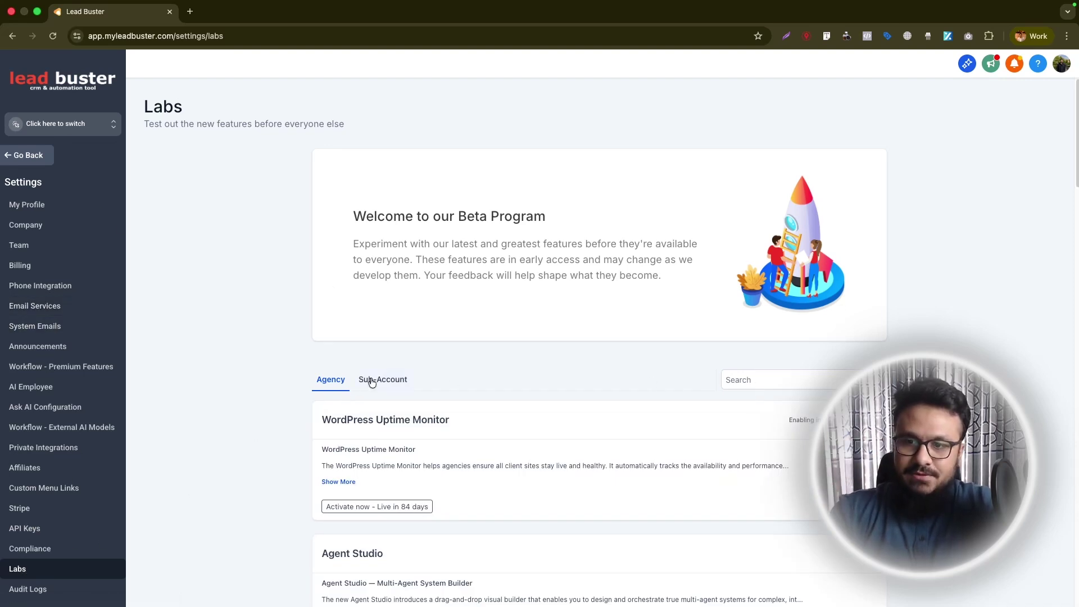
pyautogui.click(374, 380)
pyautogui.click(747, 380)
pyautogui.write('ad')
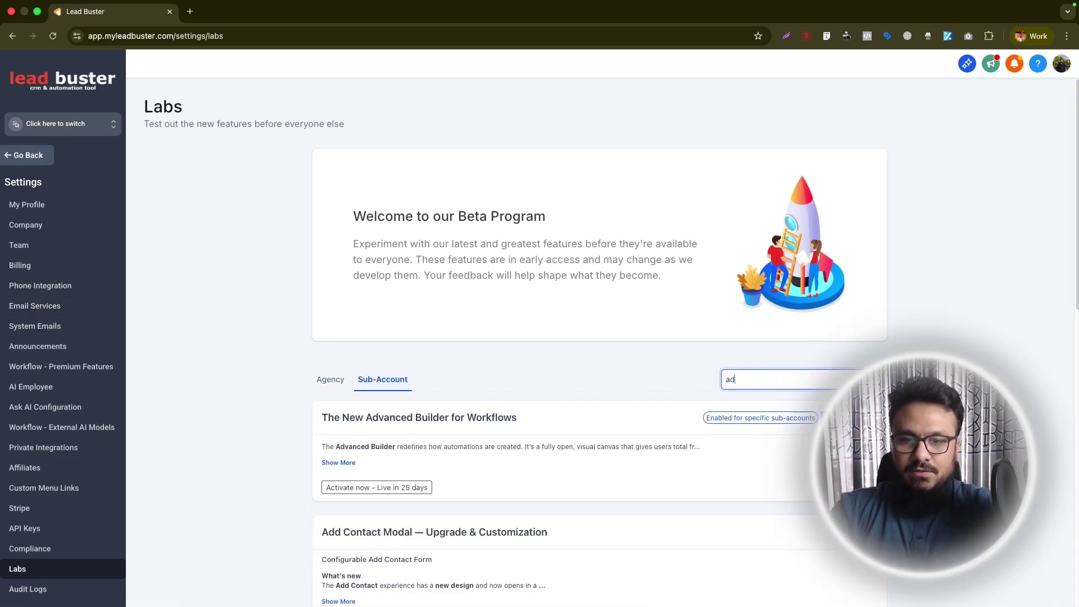
pyautogui.write('vanced ai e')
pyautogui.press('BackSpace')
pyautogui.press('BackSpace')
pyautogui.press('BackSpace')
pyautogui.press('BackSpace')
pyautogui.press('BackSpace')
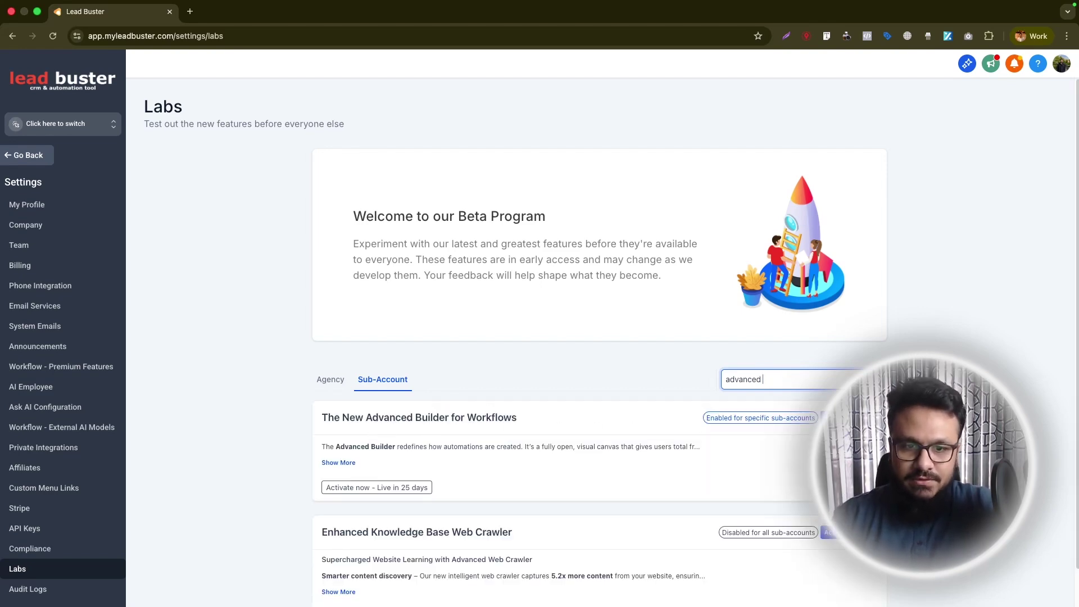
pyautogui.click(761, 419)
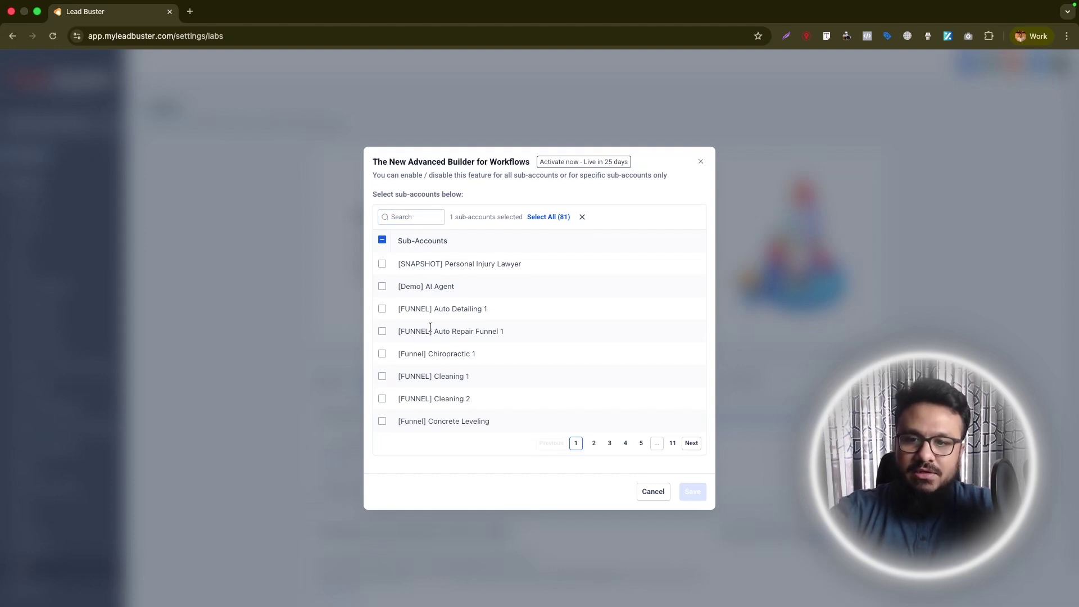
# - Enable the Advanced Builder for GoHighLevel Automation Training and save the selection
pyautogui.click(424, 220)
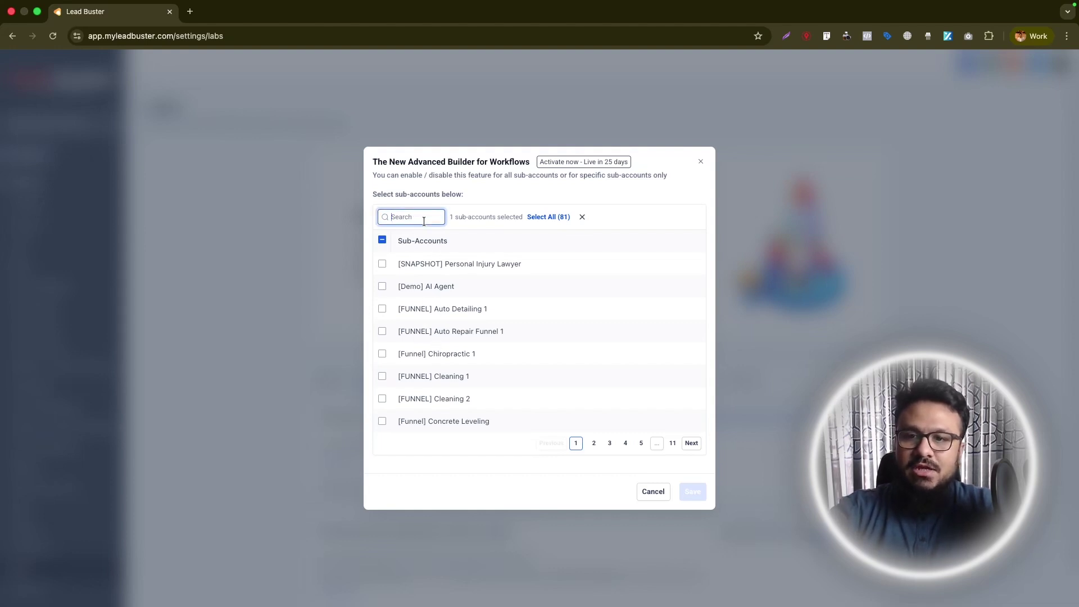
pyautogui.write('gohigh')
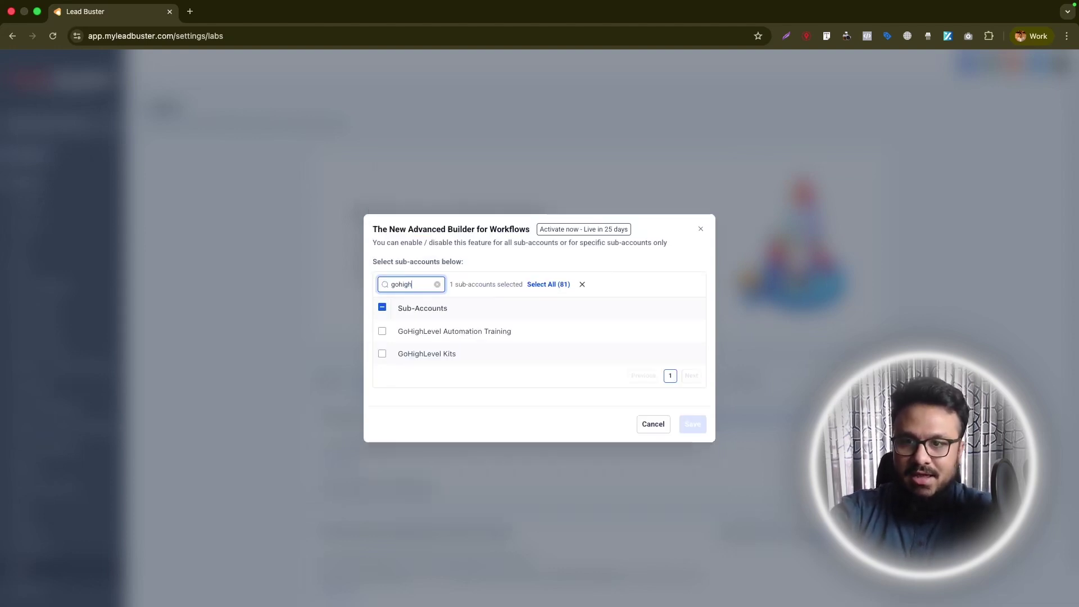
pyautogui.click(383, 331)
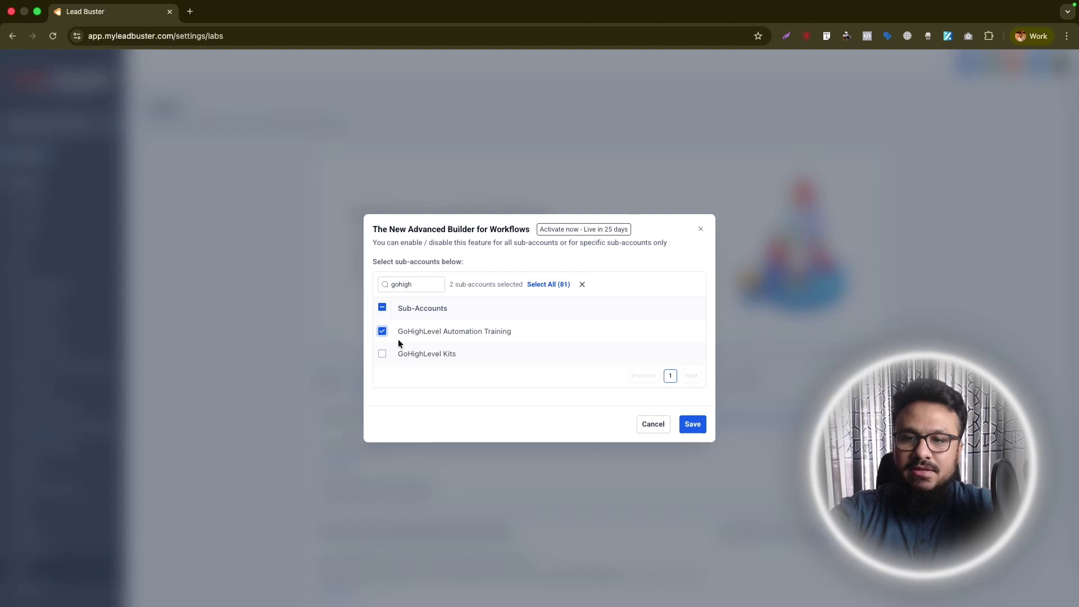
pyautogui.click(693, 427)
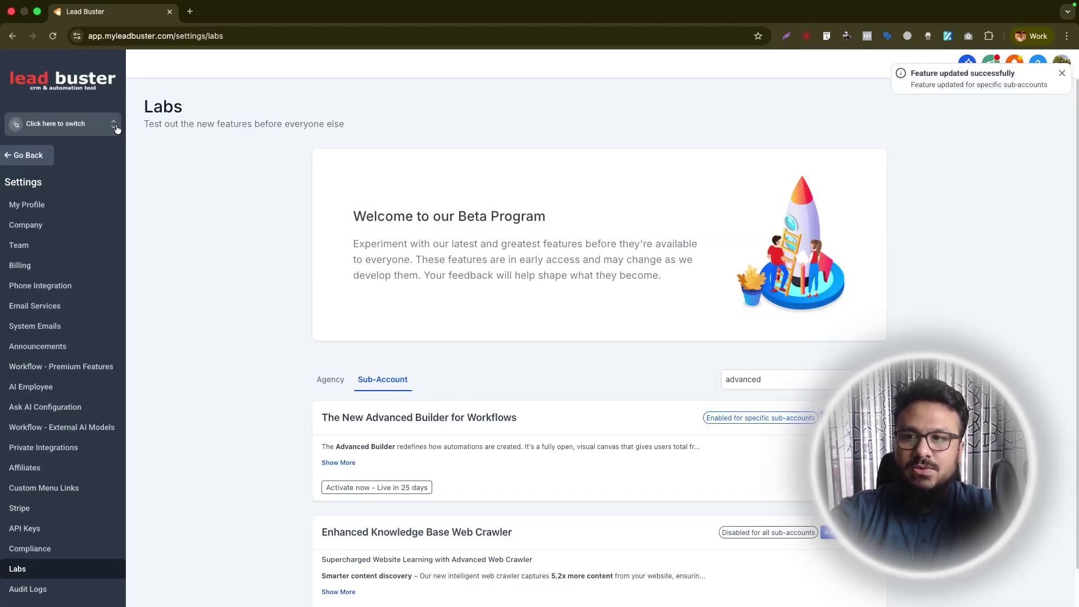
pyautogui.click(116, 129)
# - Switch into the GoHighLevel Automation Training sub-account and go to Automation workflows
pyautogui.write('gohighlevel automation')
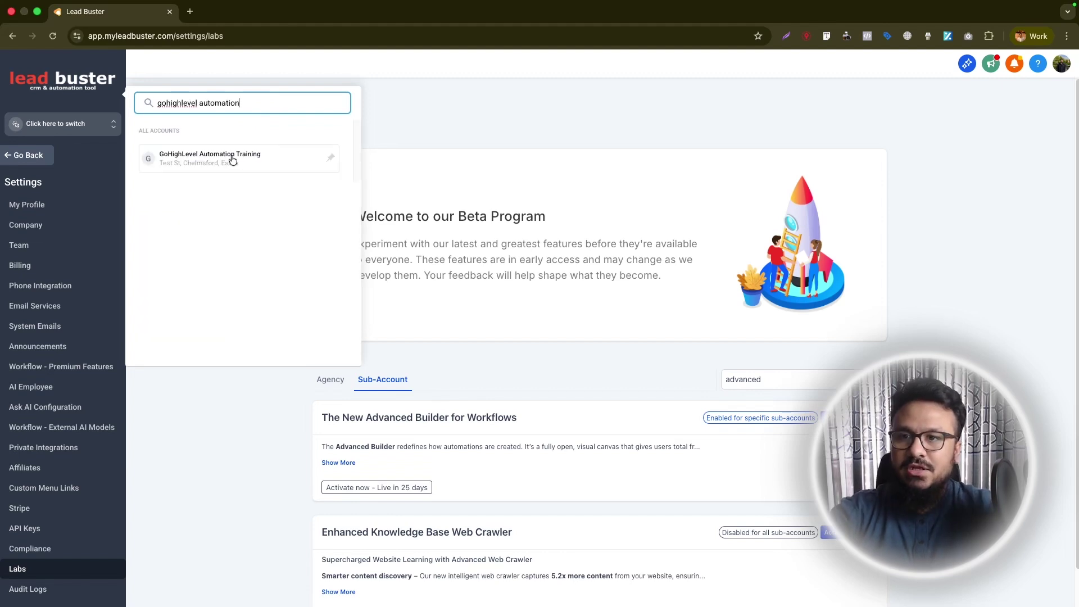
pyautogui.click(231, 158)
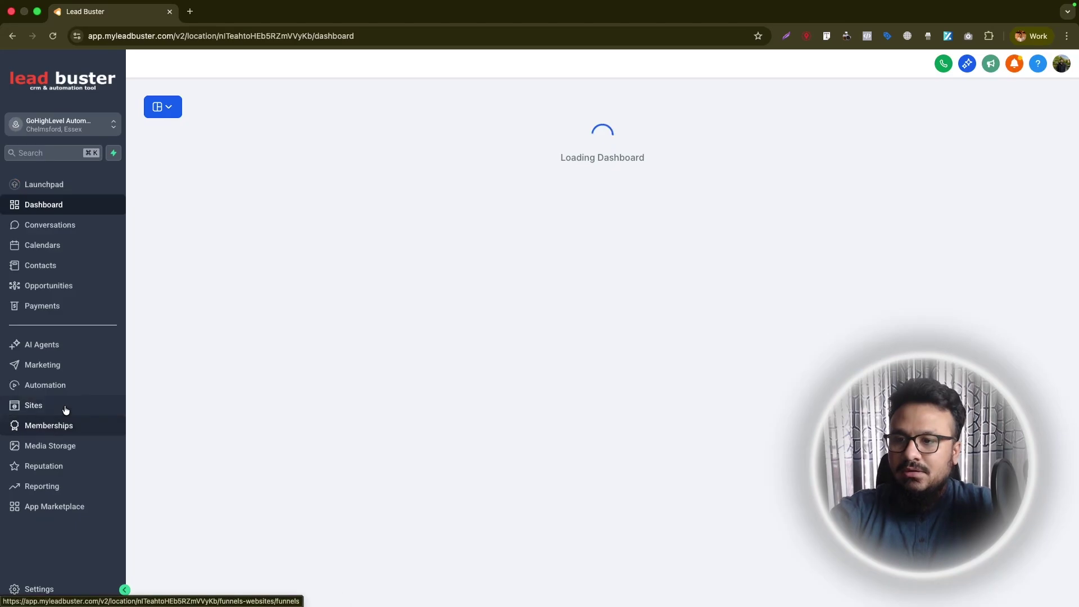
pyautogui.click(53, 393)
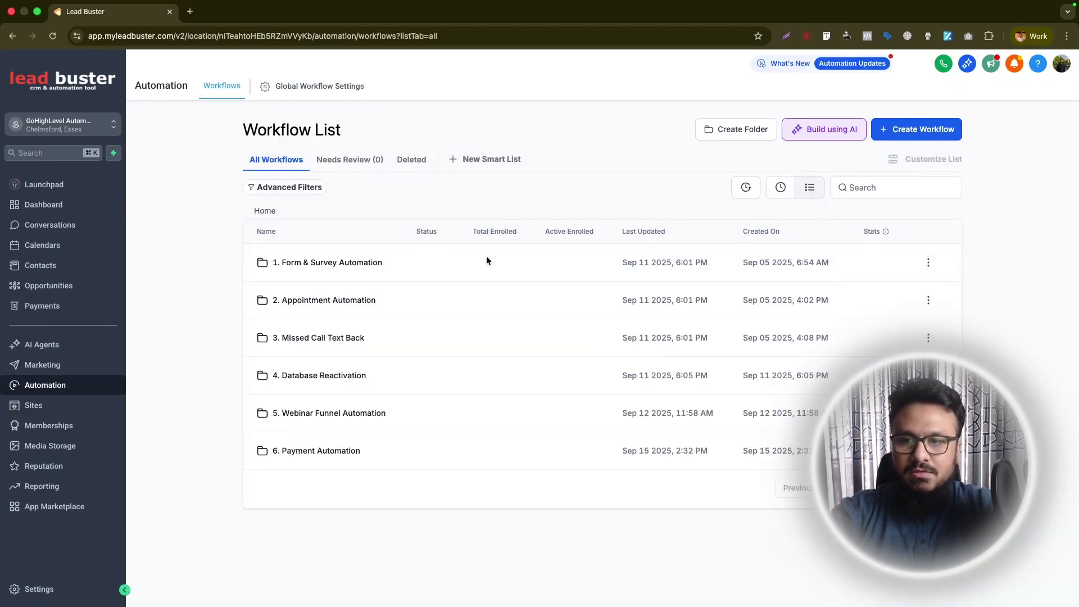
# - Create a workflow folder named 'Advanced Workflows'
pyautogui.click(734, 130)
pyautogui.click(545, 364)
pyautogui.write('Advanced Workflows')
pyautogui.click(723, 399)
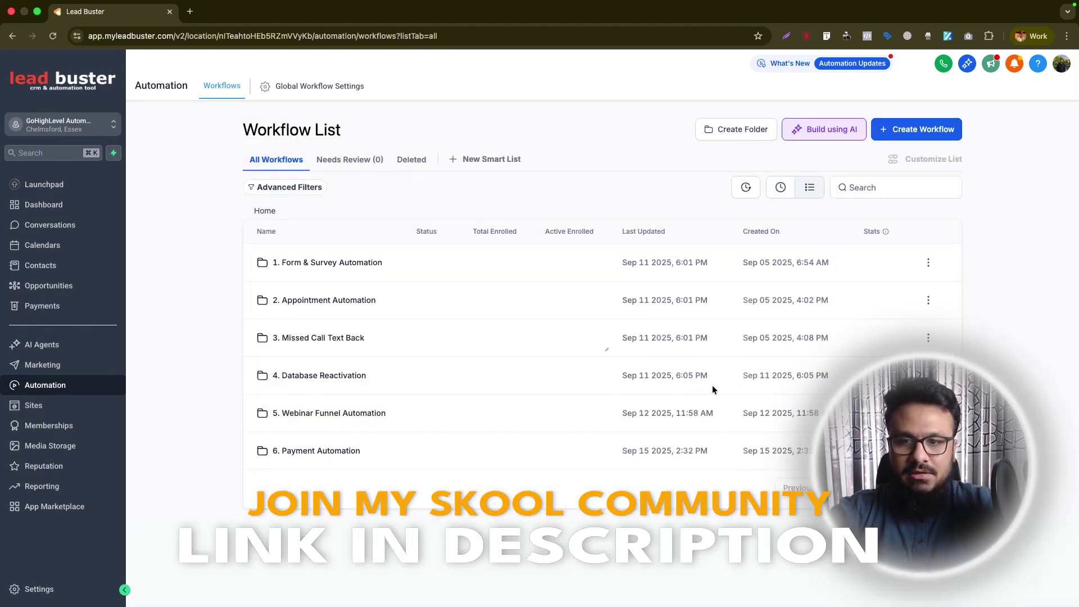
# - Inside the Advanced Workflows folder, start a new workflow from scratch
pyautogui.click(303, 487)
pyautogui.click(610, 375)
pyautogui.click(428, 293)
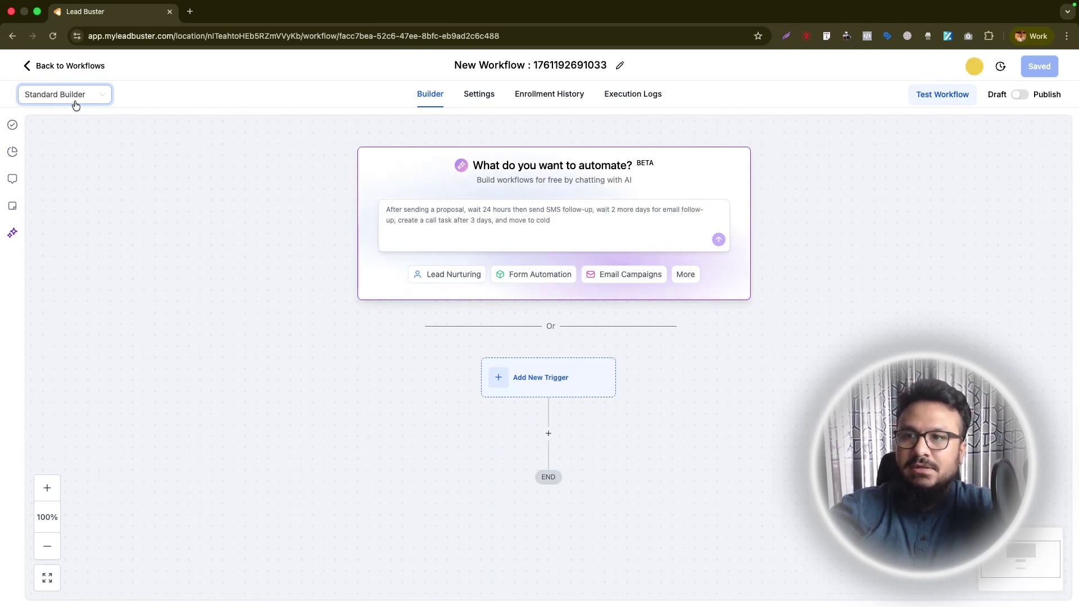
# - Switch the new workflow to the Advanced Builder, save it, and return to the workflows list
pyautogui.click(76, 106)
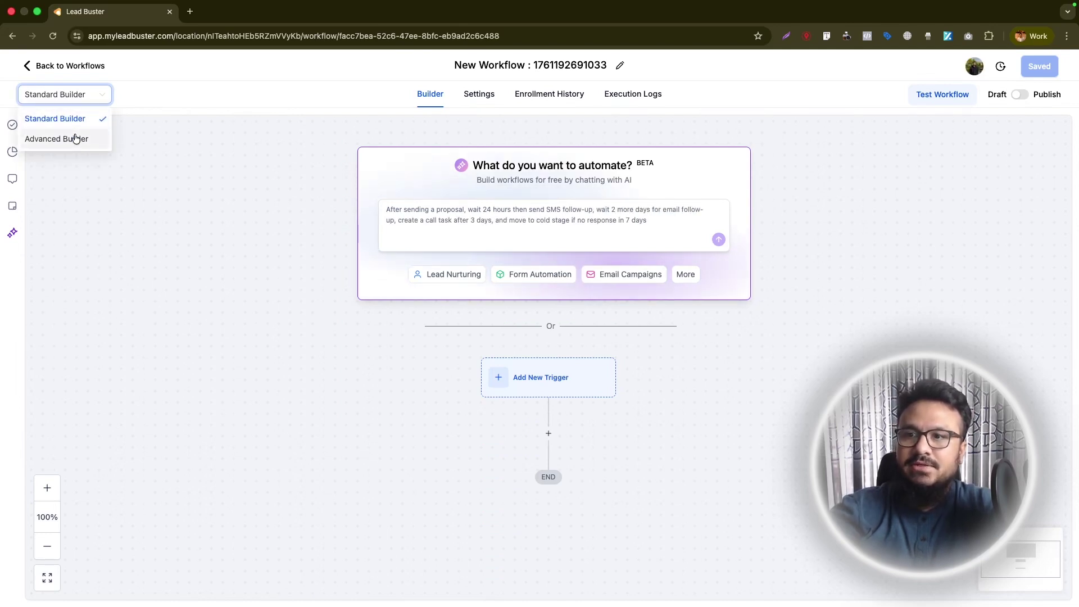
pyautogui.click(76, 138)
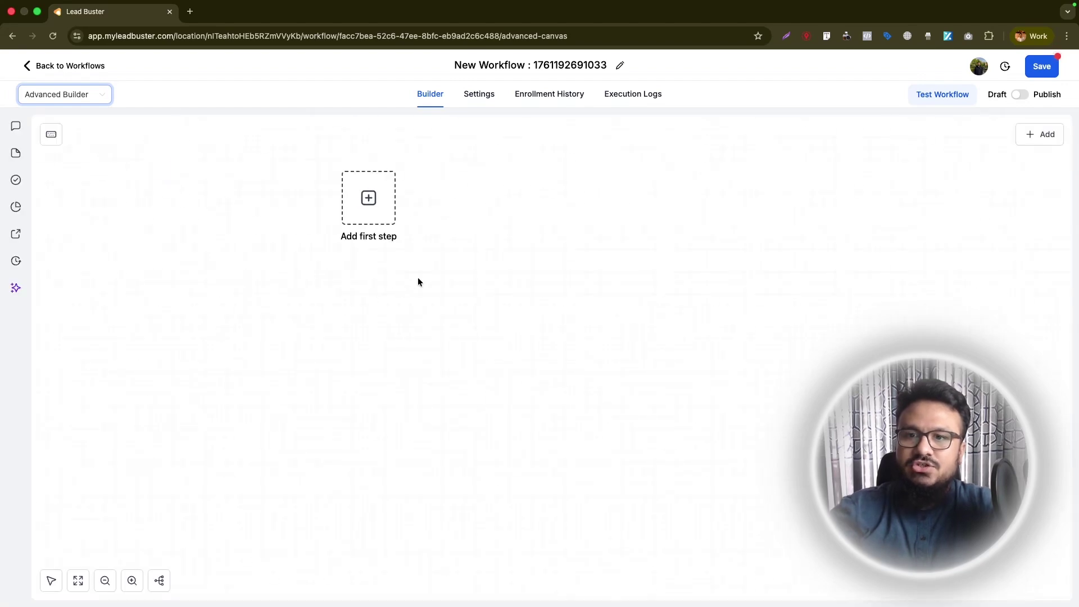
pyautogui.rightClick(478, 200)
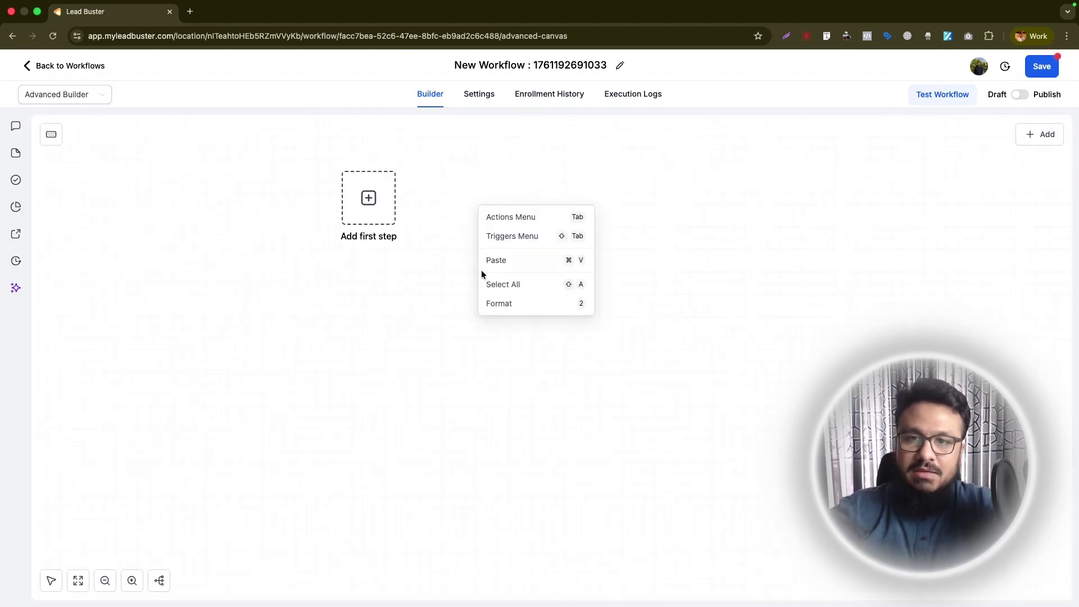
pyautogui.click(441, 270)
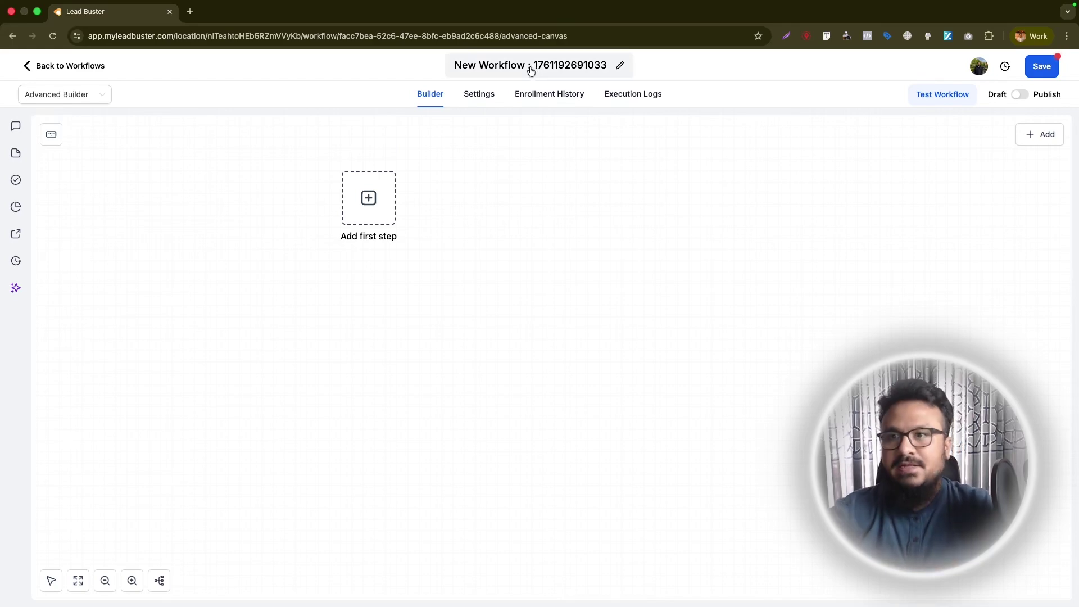
pyautogui.click(1041, 66)
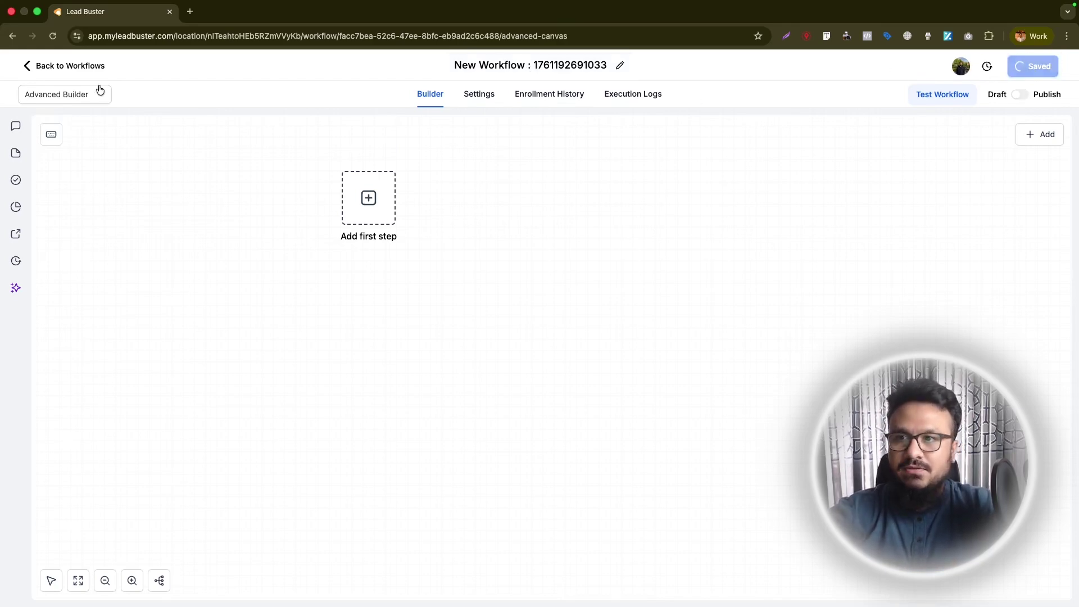
pyautogui.click(72, 66)
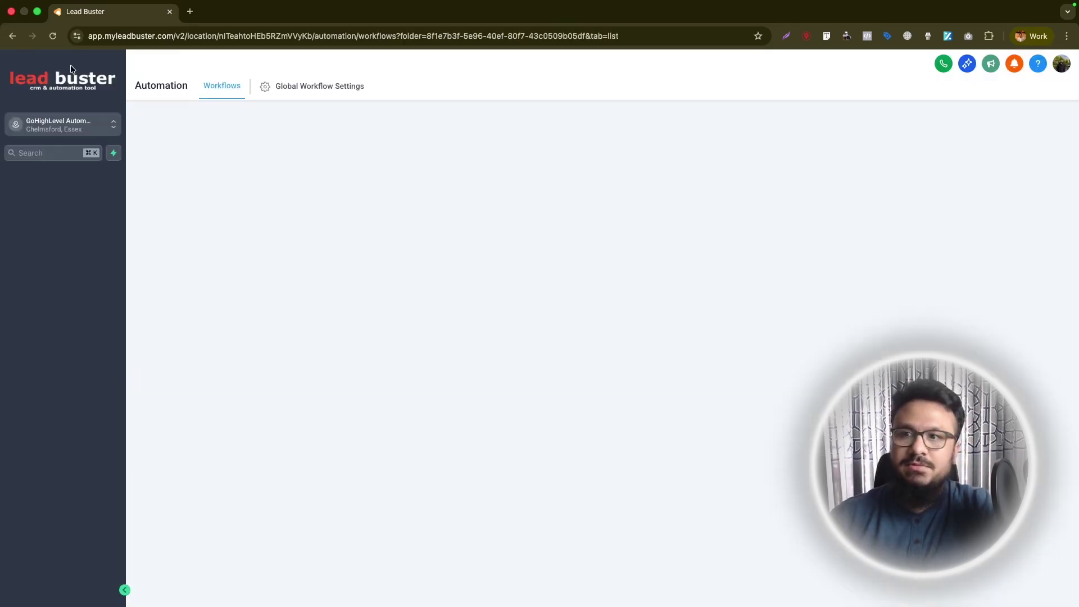
# - Check the Contact Form under Sites > Forms, then return to Automation workflows
pyautogui.click(33, 385)
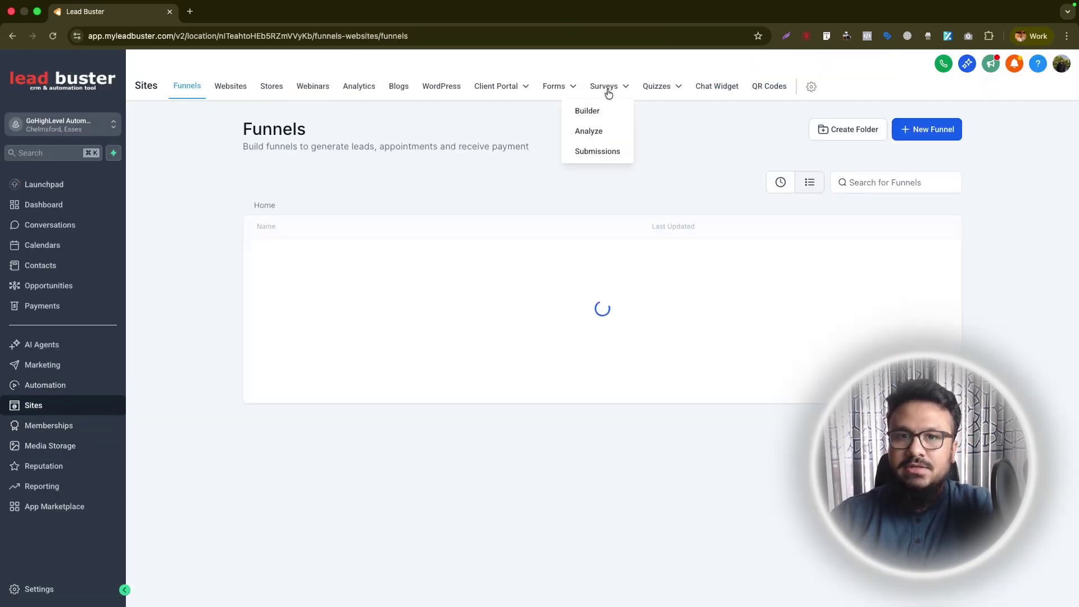
pyautogui.click(544, 111)
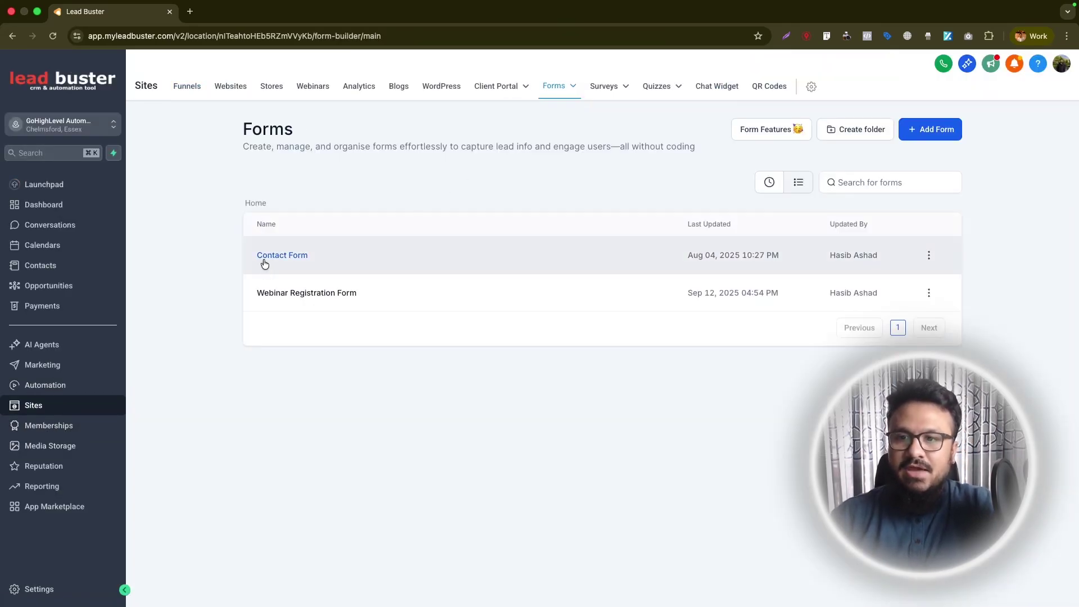
pyautogui.click(290, 253)
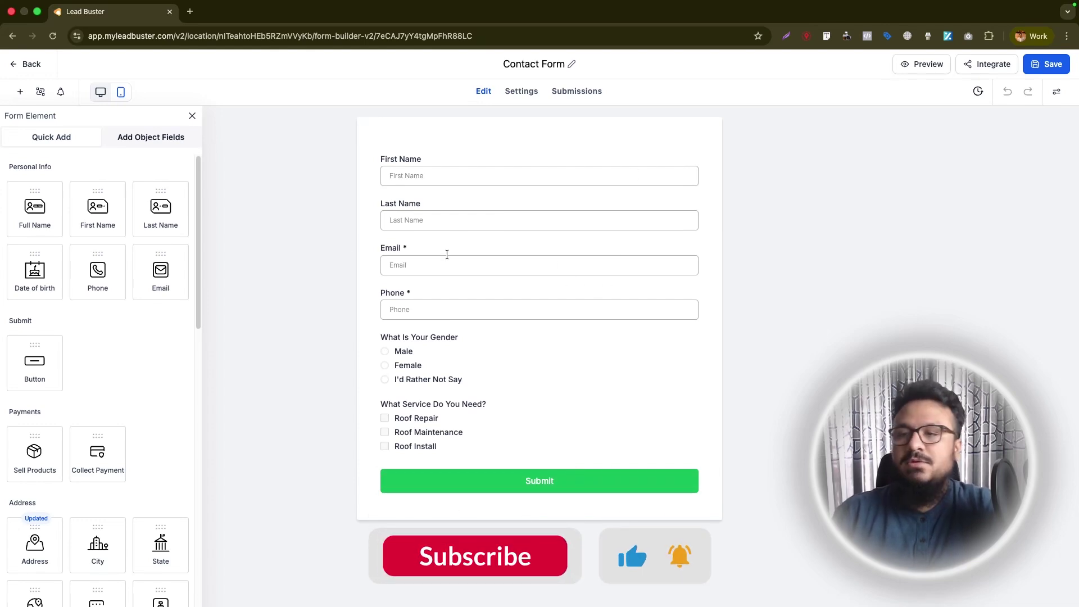
pyautogui.click(25, 63)
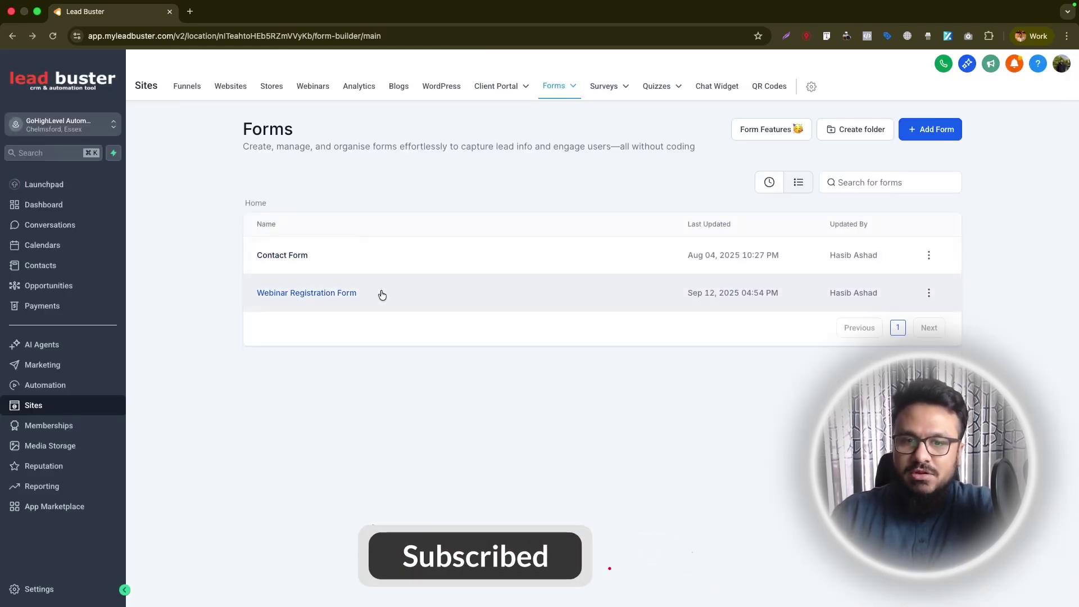
pyautogui.click(35, 393)
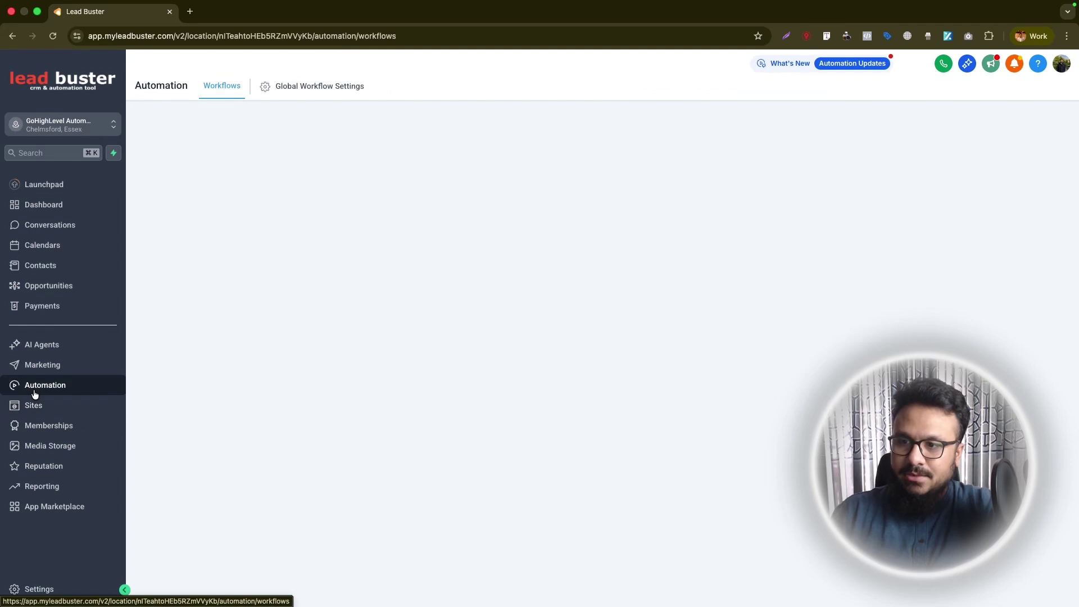
# - Open the draft in Advanced Workflows and rename it 'Form Submit Automation'
pyautogui.click(291, 488)
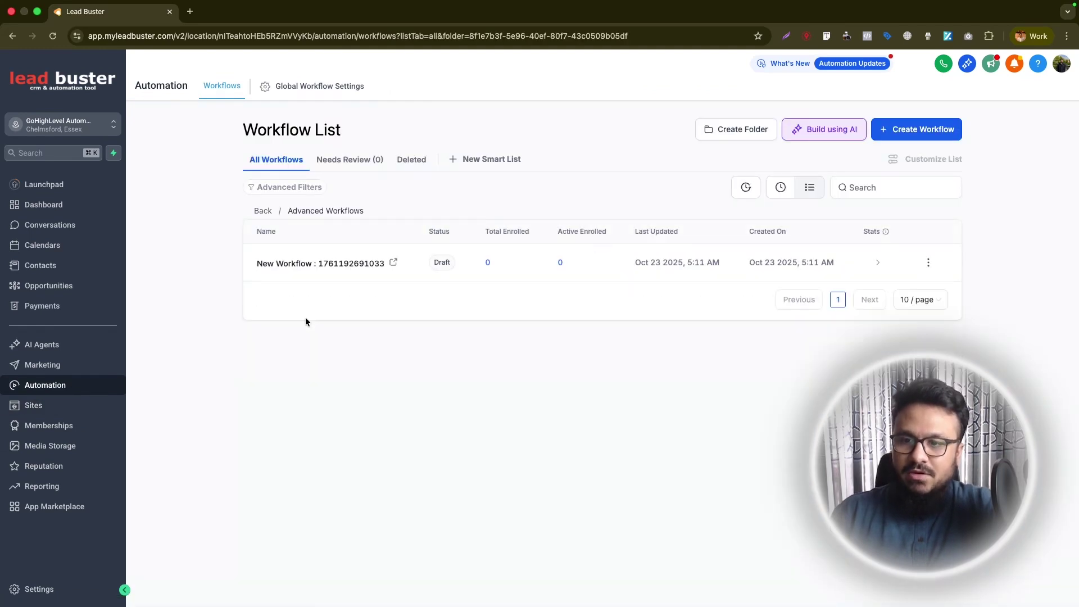
pyautogui.click(305, 266)
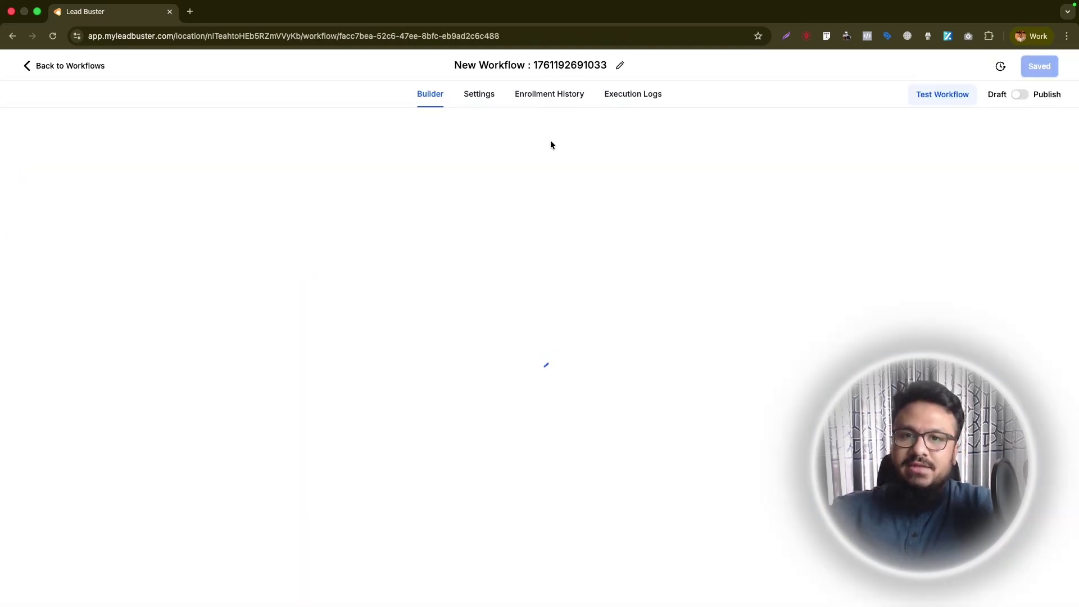
pyautogui.click(533, 77)
pyautogui.write('For')
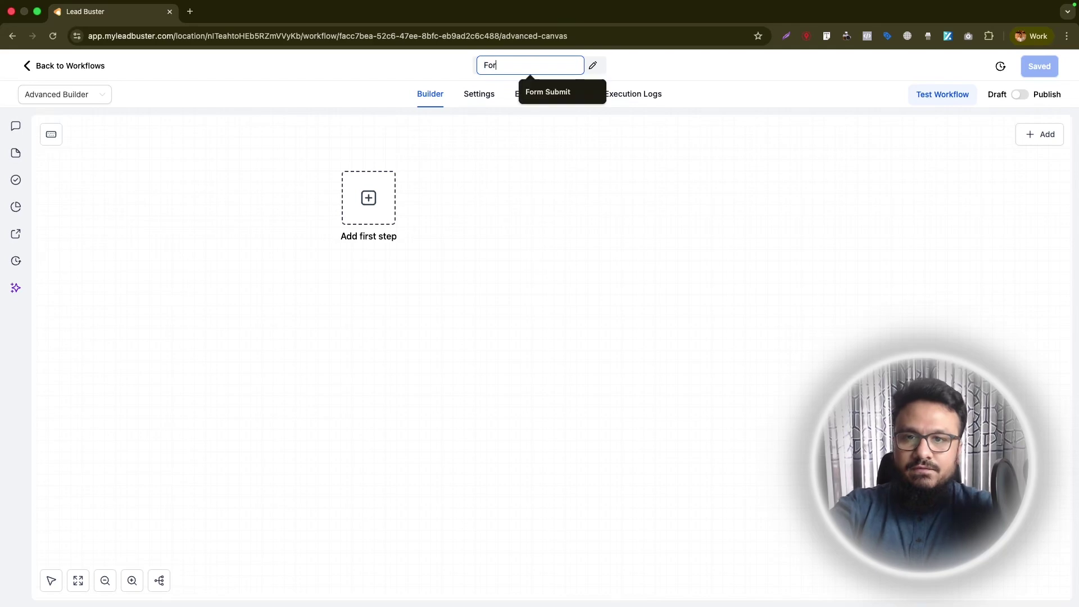
pyautogui.write('m Submit Automation')
pyautogui.press('Return')
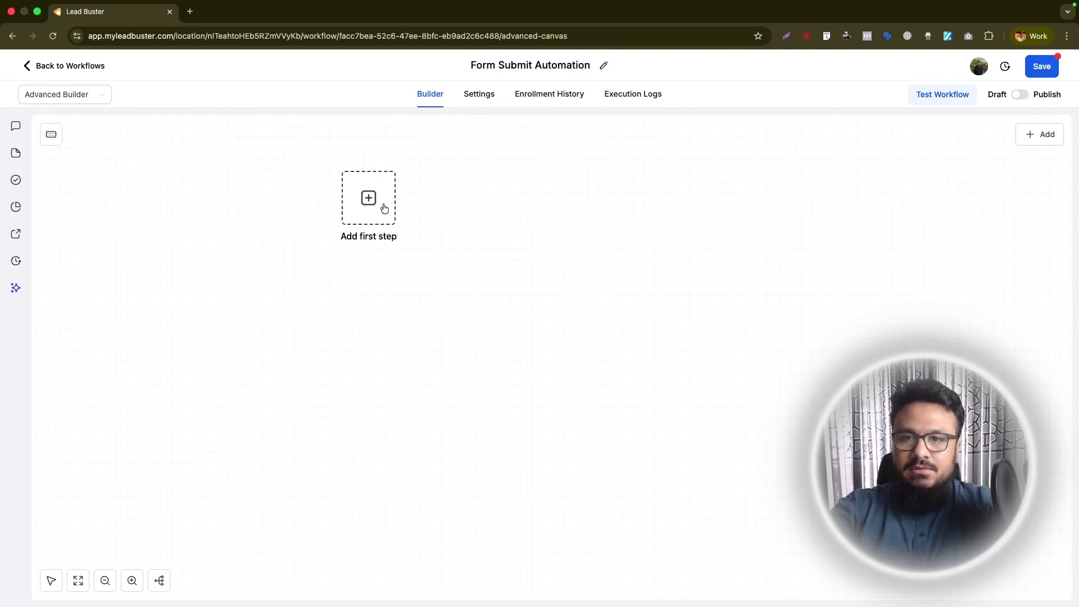
pyautogui.click(370, 204)
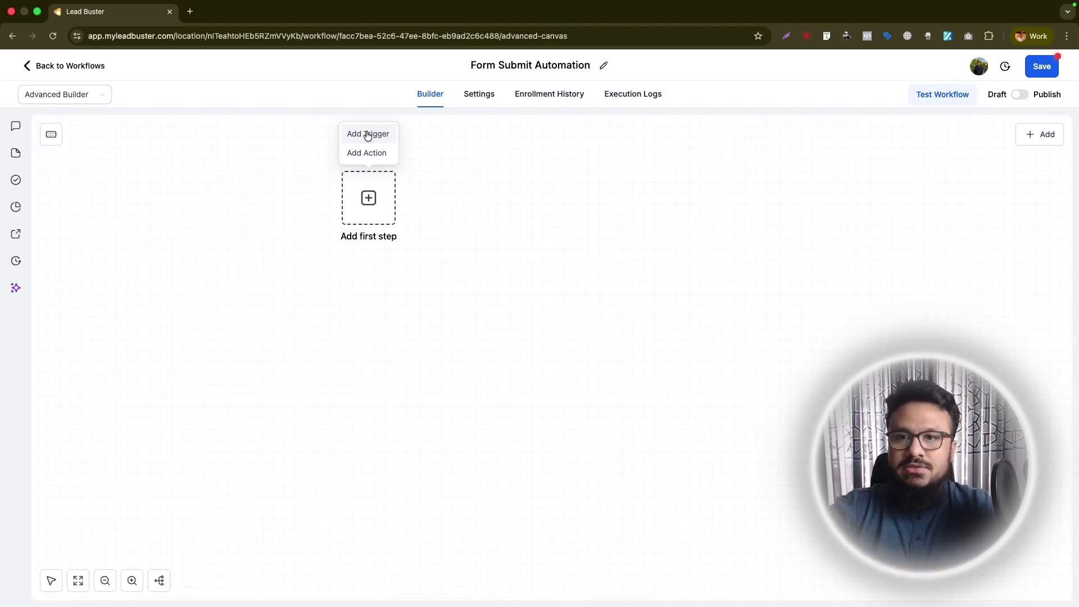
# - Add a Form Submitted trigger filtered to Form is Contact Form and save it
pyautogui.click(368, 135)
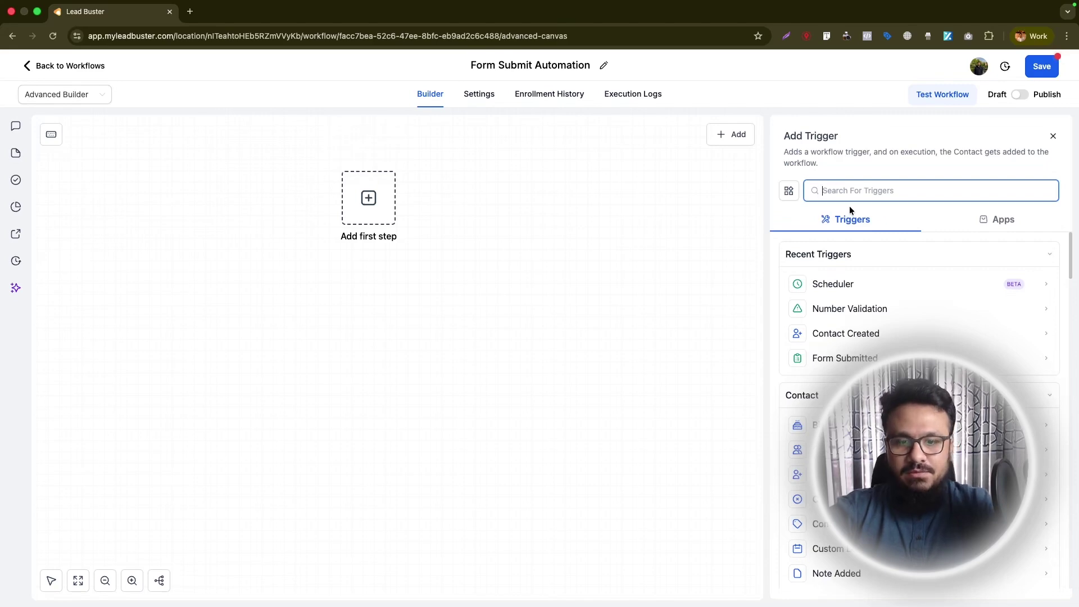
pyautogui.write('form')
pyautogui.click(899, 282)
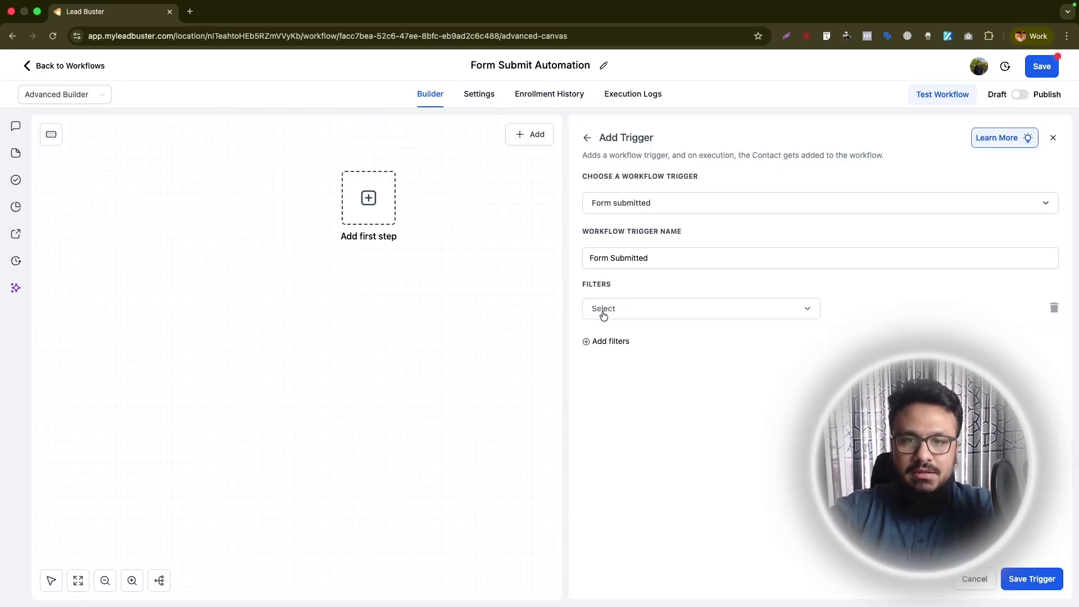
pyautogui.click(603, 316)
pyautogui.click(621, 386)
pyautogui.click(890, 317)
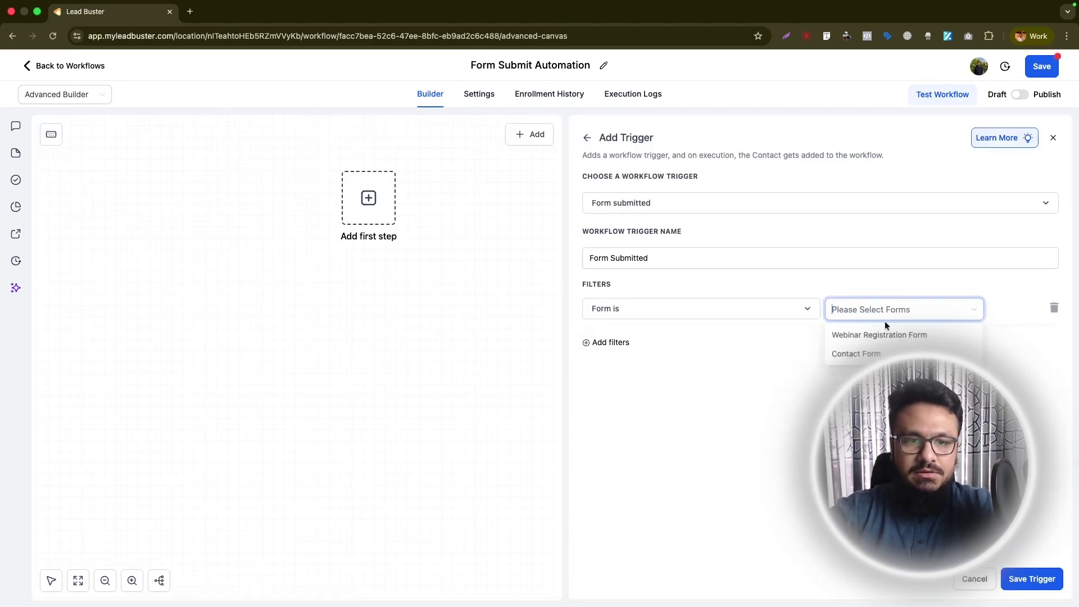
pyautogui.click(857, 354)
pyautogui.click(771, 404)
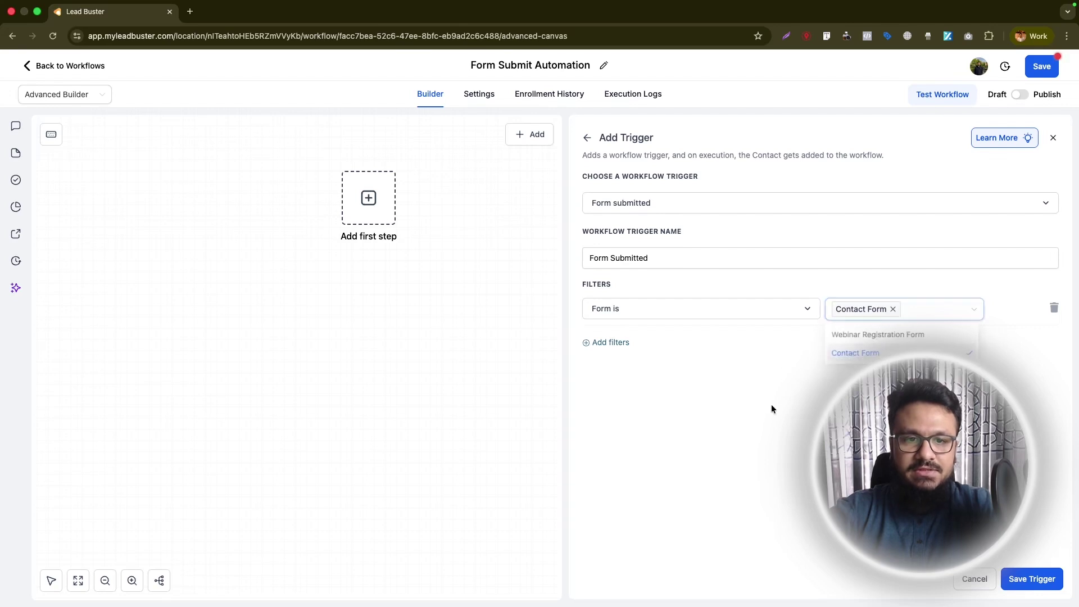
pyautogui.click(1039, 585)
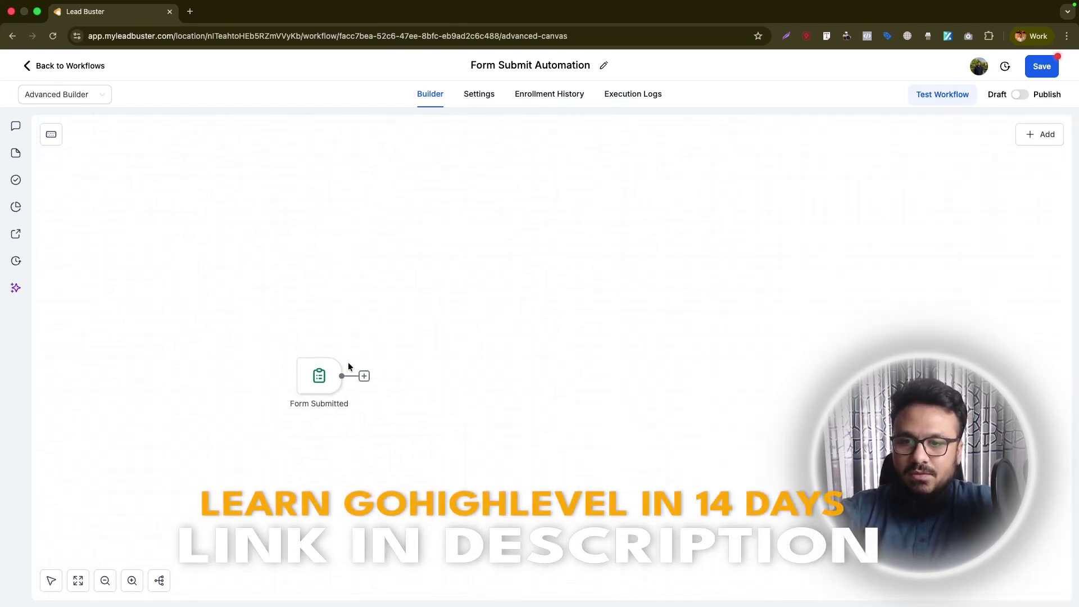
# - Pan the canvas so the trigger node sits top-left, then save the workflow
pyautogui.click(53, 580)
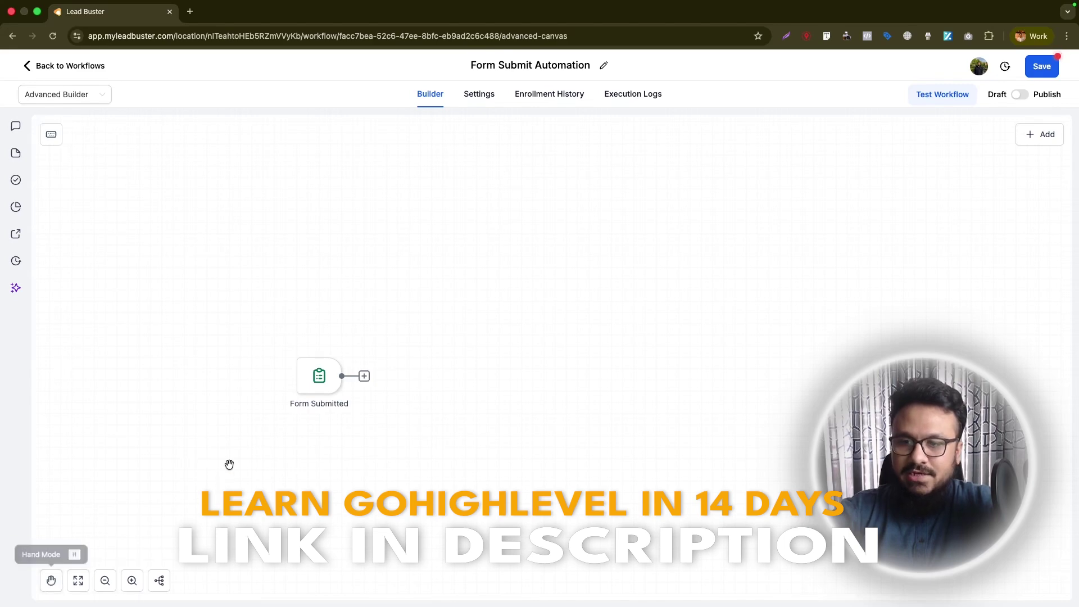
pyautogui.moveTo(325, 446); pyautogui.dragTo(175, 215)
pyautogui.click(51, 580)
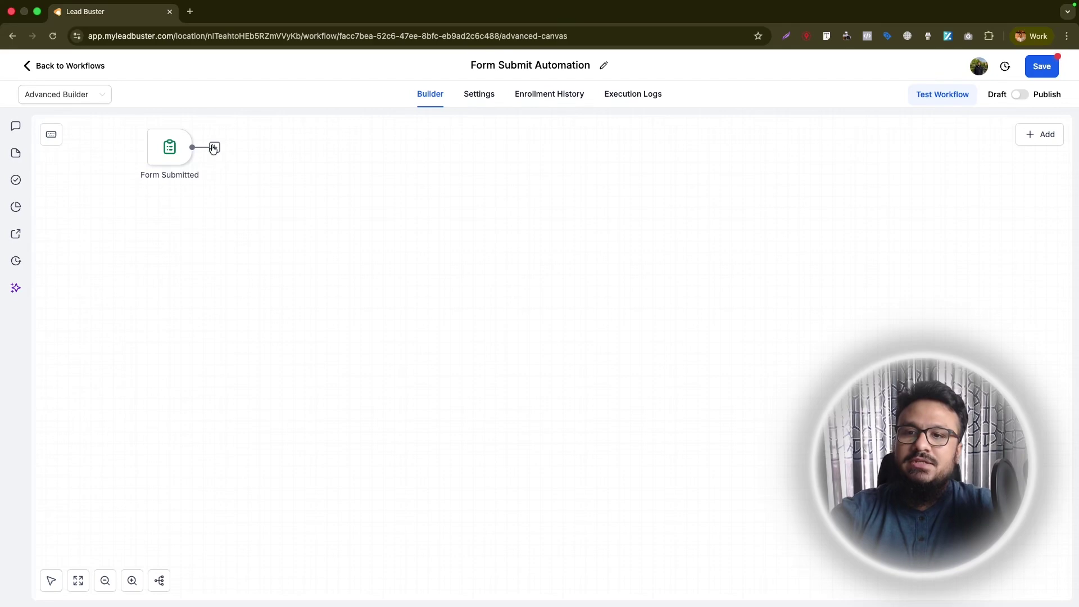
pyautogui.press('super+s')
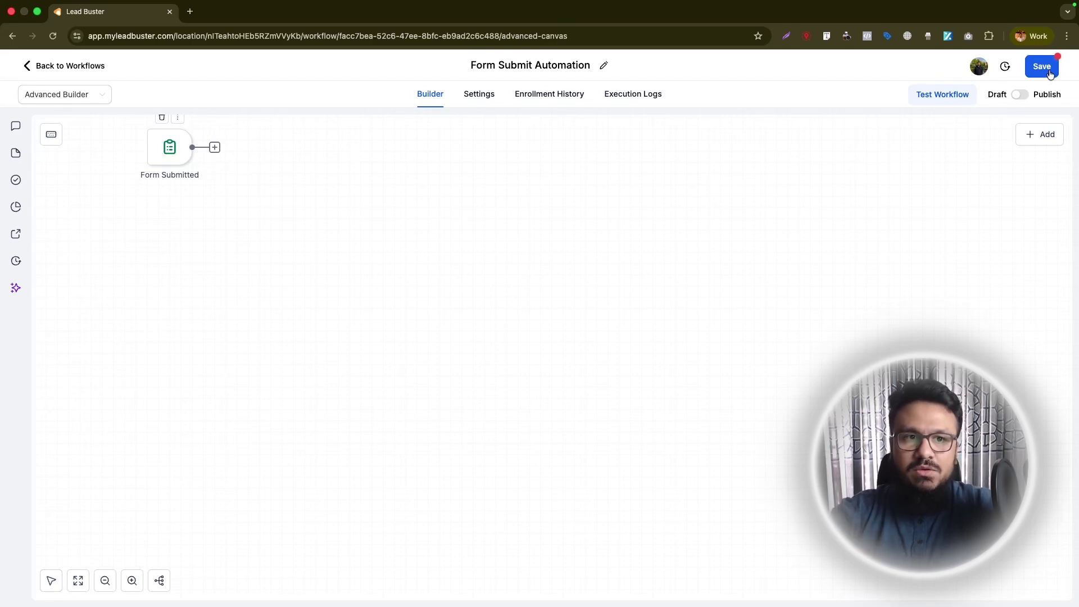
# - Dismiss the Saved toast and browse the Skool community's Calendar and Classroom tabs
pyautogui.click(1057, 71)
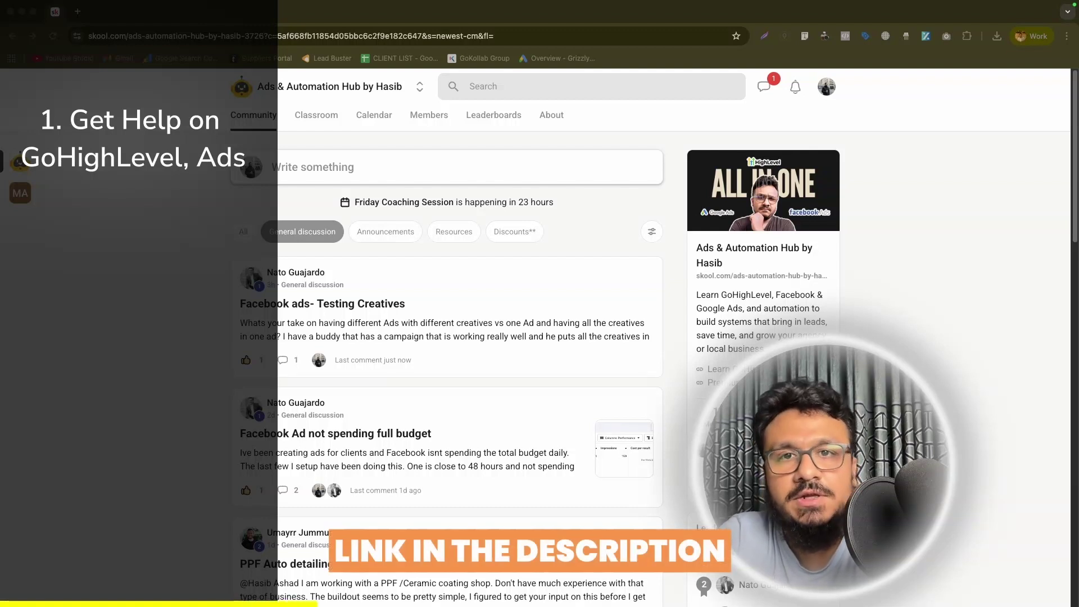
pyautogui.click(374, 114)
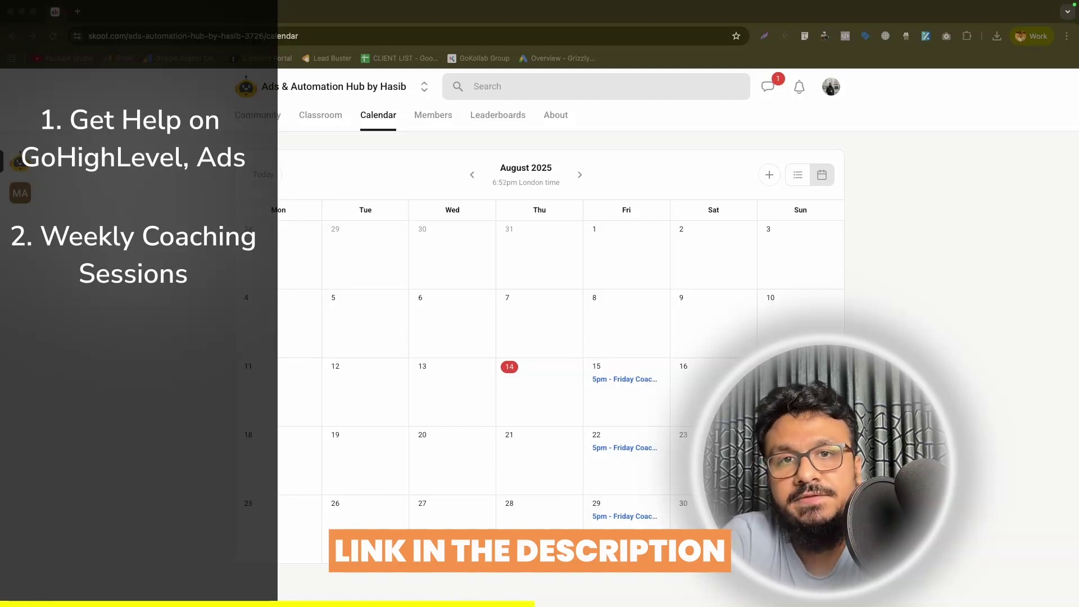
pyautogui.click(320, 114)
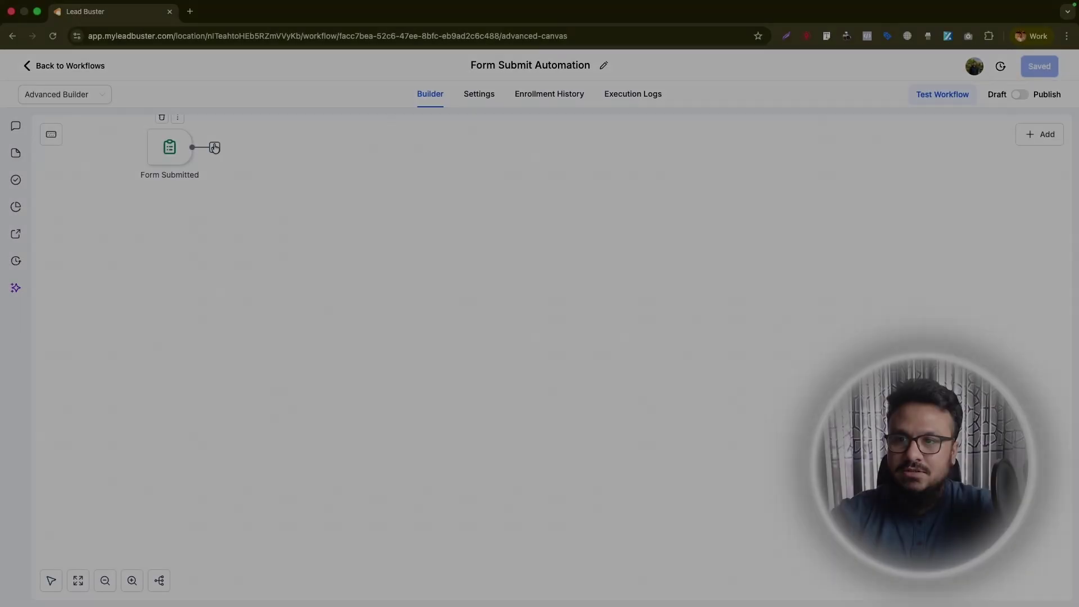
# - Add a Send Internal Notification action after the trigger, set to Email
pyautogui.click(214, 147)
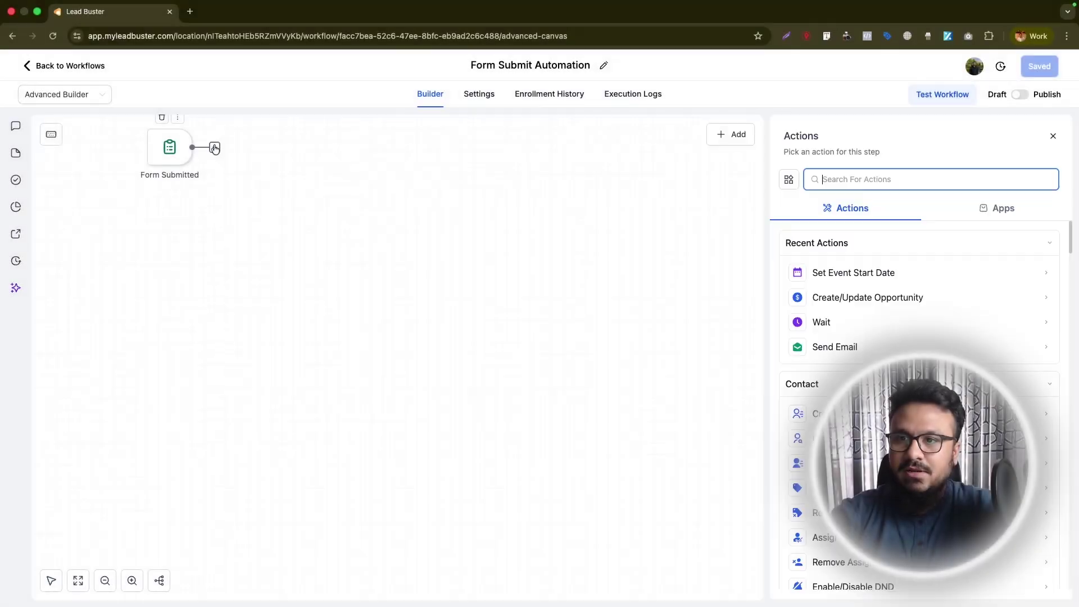
pyautogui.write('inte')
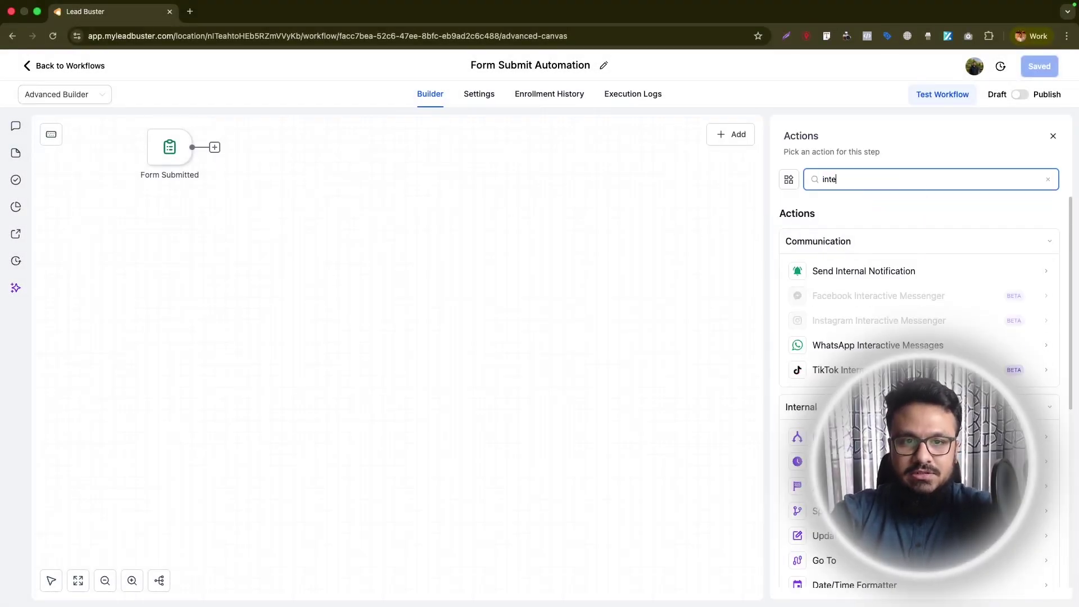
pyautogui.click(943, 275)
pyautogui.click(855, 248)
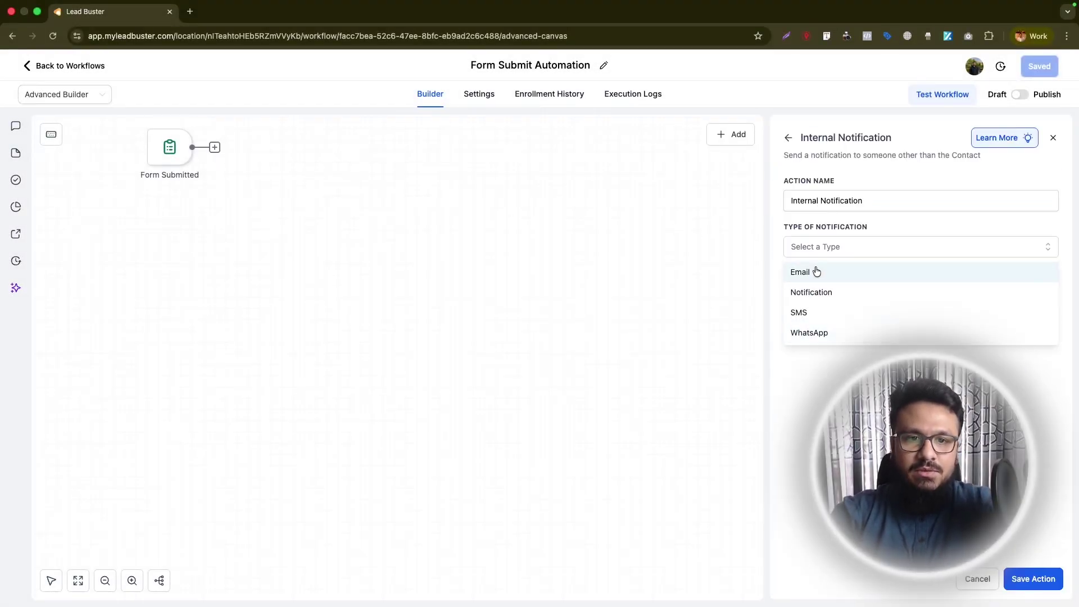
pyautogui.click(812, 272)
pyautogui.click(825, 315)
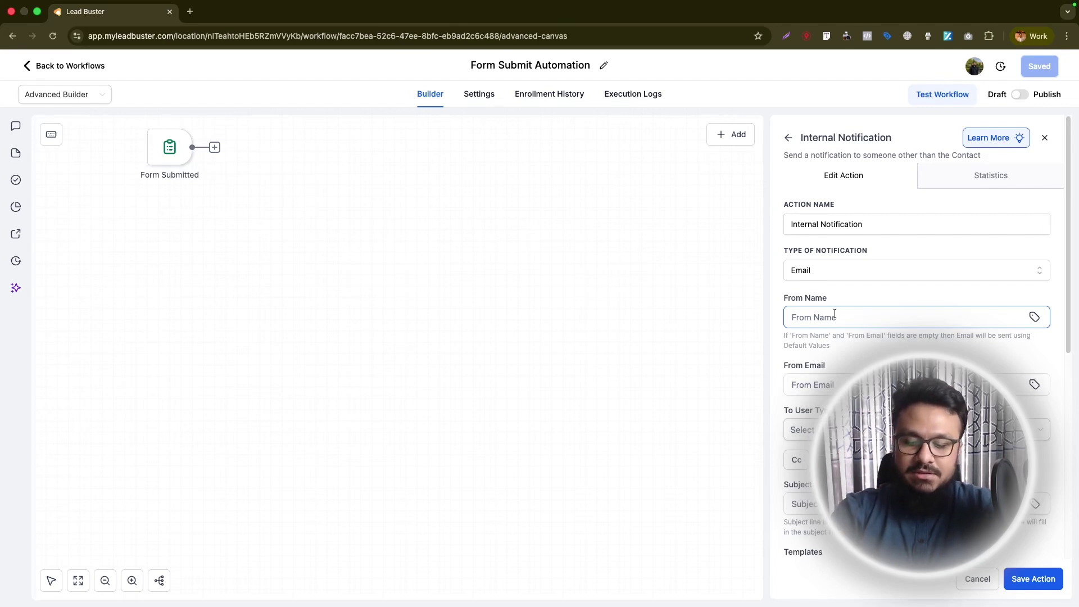
pyautogui.write('BusinessX')
pyautogui.press('Tab')
pyautogui.write('info')
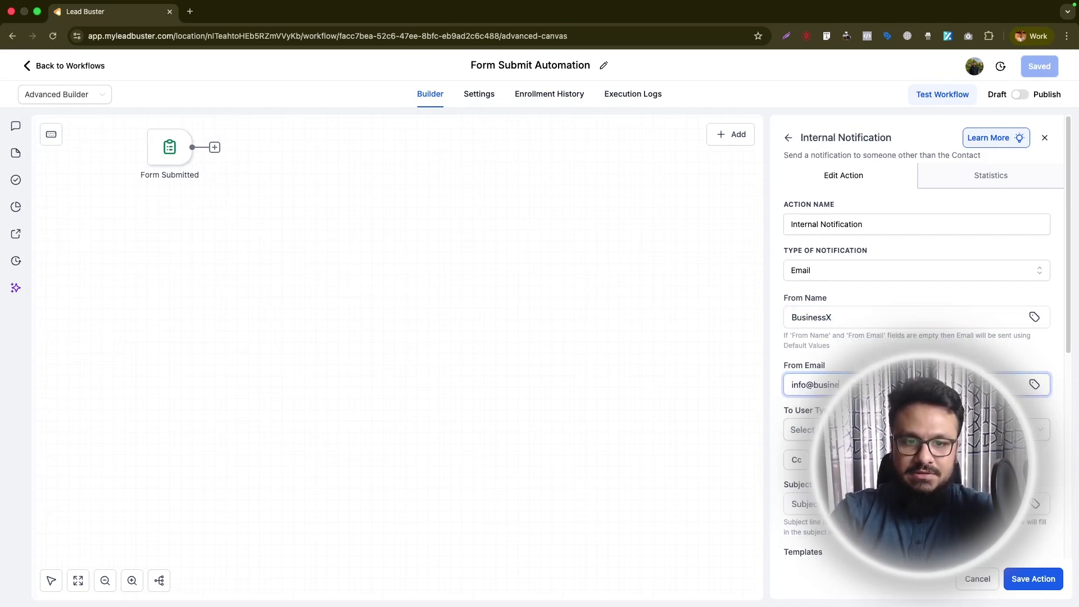
# - Set the recipient type to Custom Email and focus the To Custom Email field
pyautogui.scroll(-3, 830, 255)
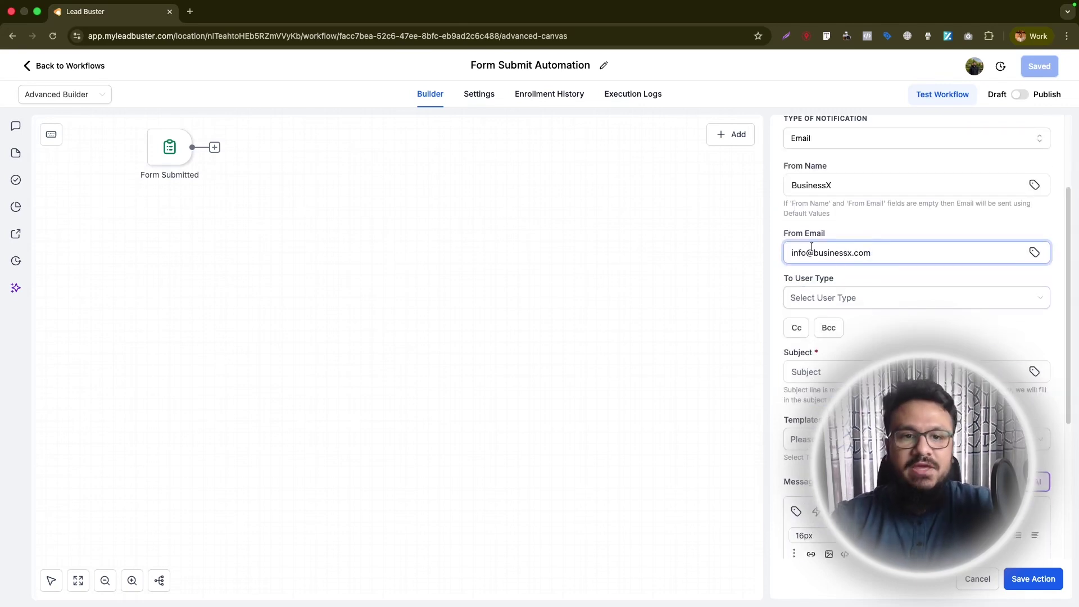
pyautogui.click(836, 296)
pyautogui.click(828, 380)
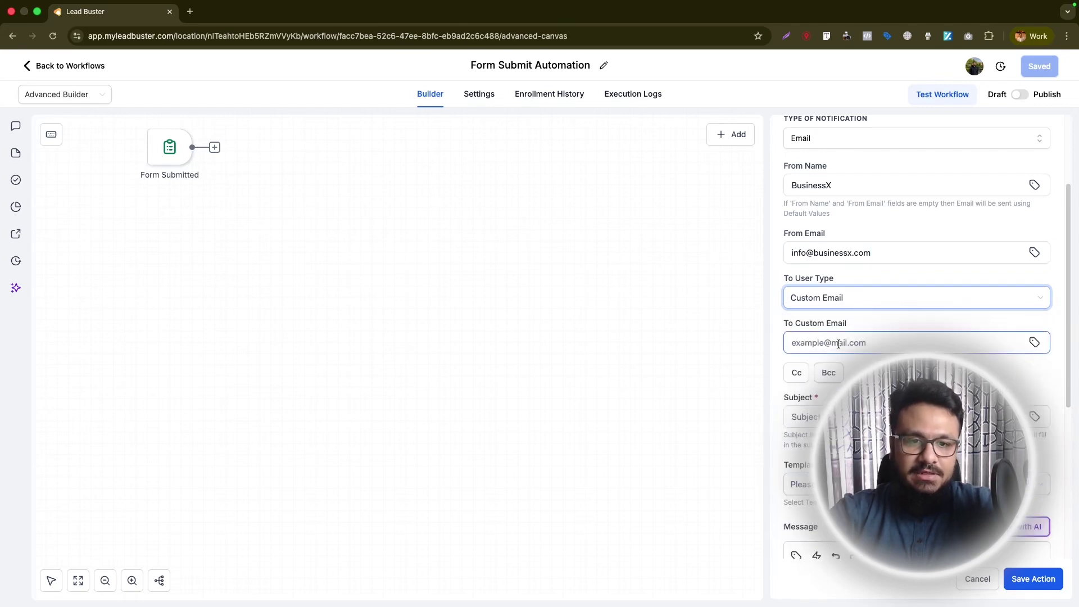
pyautogui.click(839, 344)
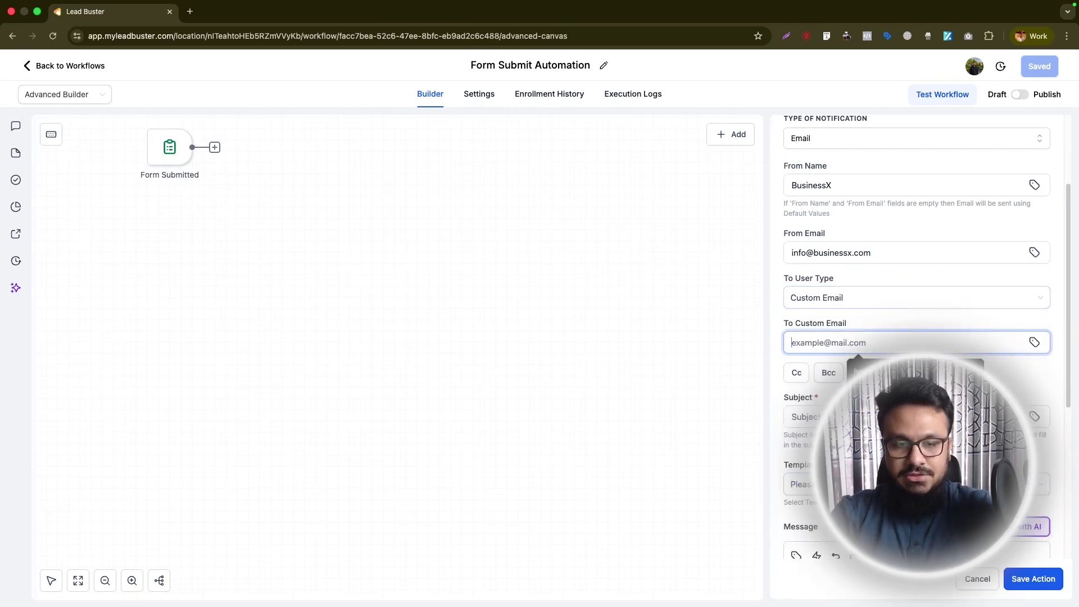
# - Enter the internal recipient's email address for the notification
pyautogui.scroll(-4, 917, 281)
# - Set the notification subject to 'New Contact Form Submission'
pyautogui.click(832, 176)
pyautogui.write('NEw')
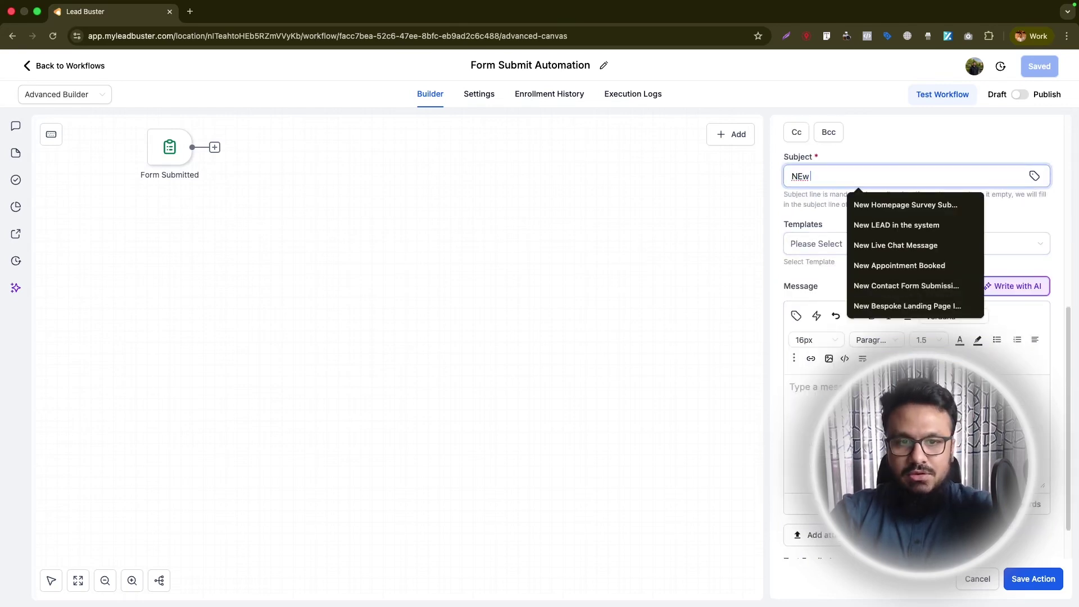
pyautogui.press('BackSpace')
pyautogui.press('BackSpace')
pyautogui.write('ew Contact')
pyautogui.press('Down')
pyautogui.press('Return')
# - Start the message with a 'Hello' line, a 'New' line, and Name and Email labels
pyautogui.write('Hello')
pyautogui.press('Return')
pyautogui.press('Return')
pyautogui.write('New')
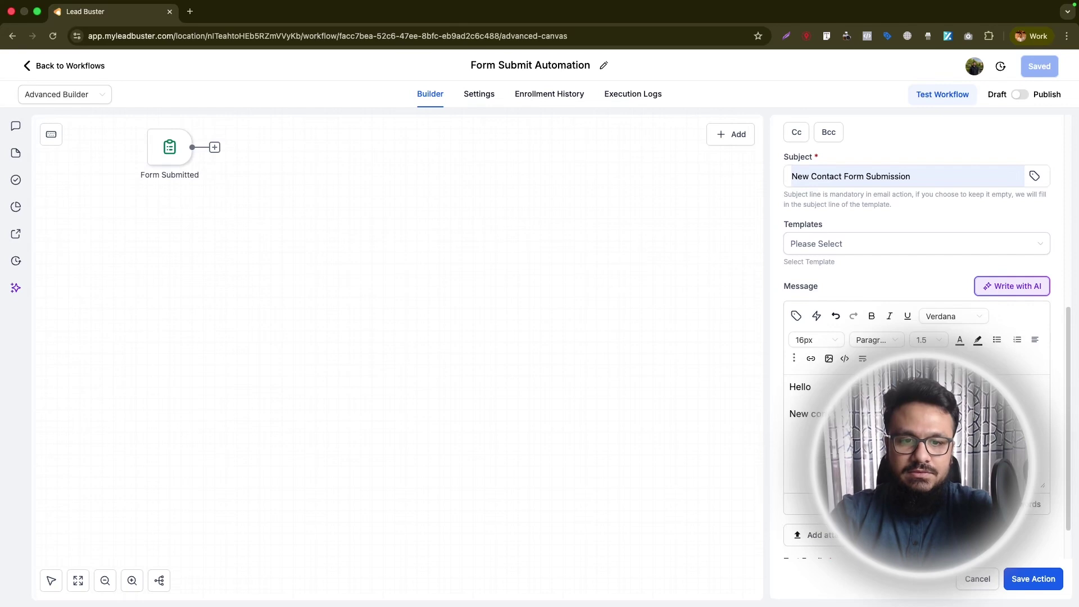
pyautogui.press('Return')
pyautogui.press('Return')
pyautogui.write('Name Emai')
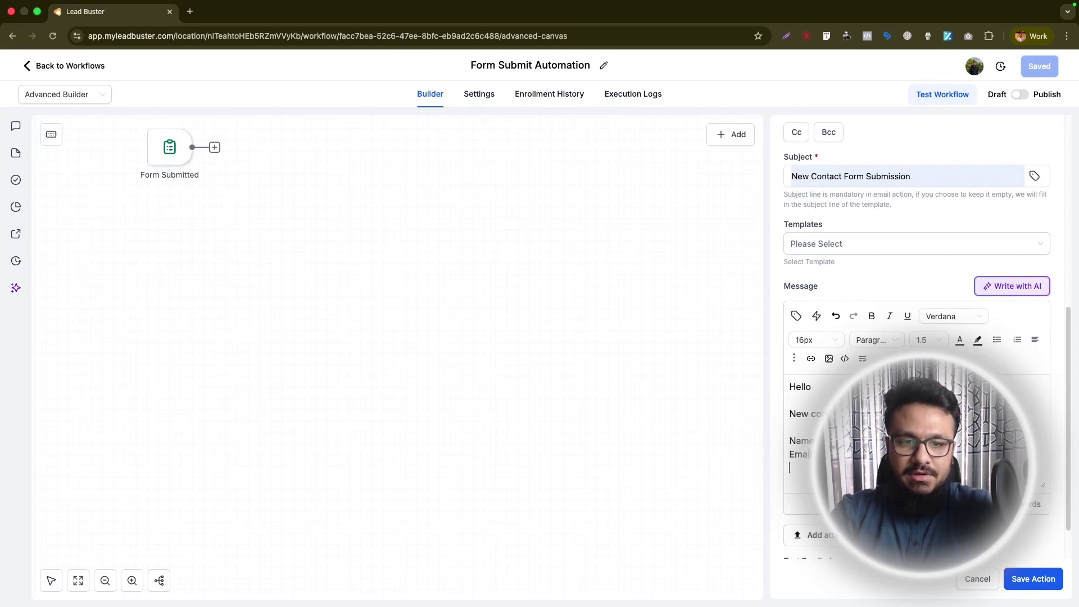
# - Insert the contact's Full Name, Email and Phone merge fields into the message
pyautogui.click(796, 316)
pyautogui.click(742, 371)
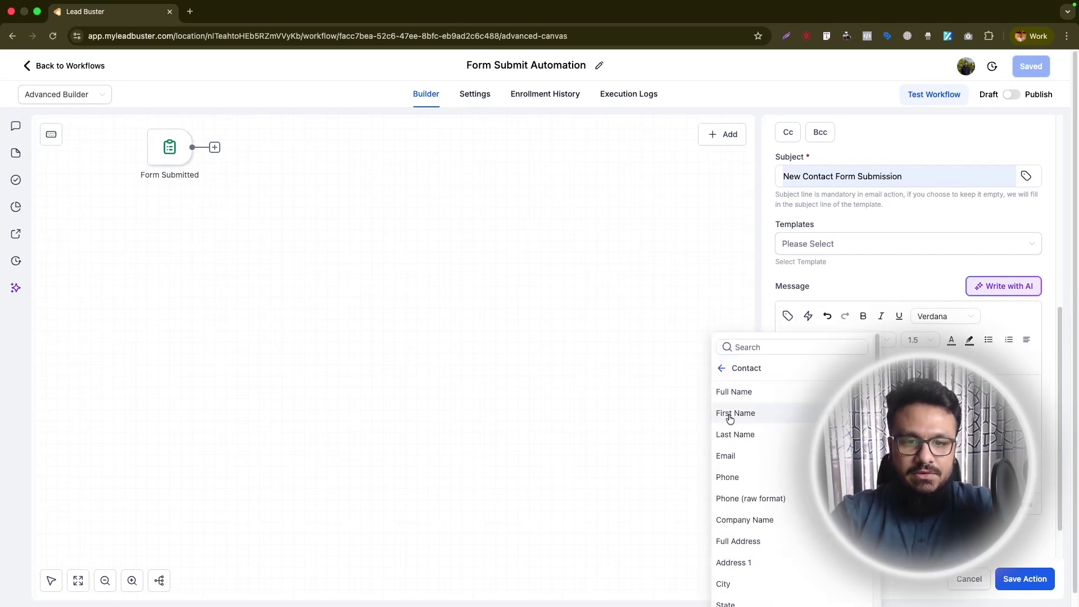
pyautogui.click(733, 392)
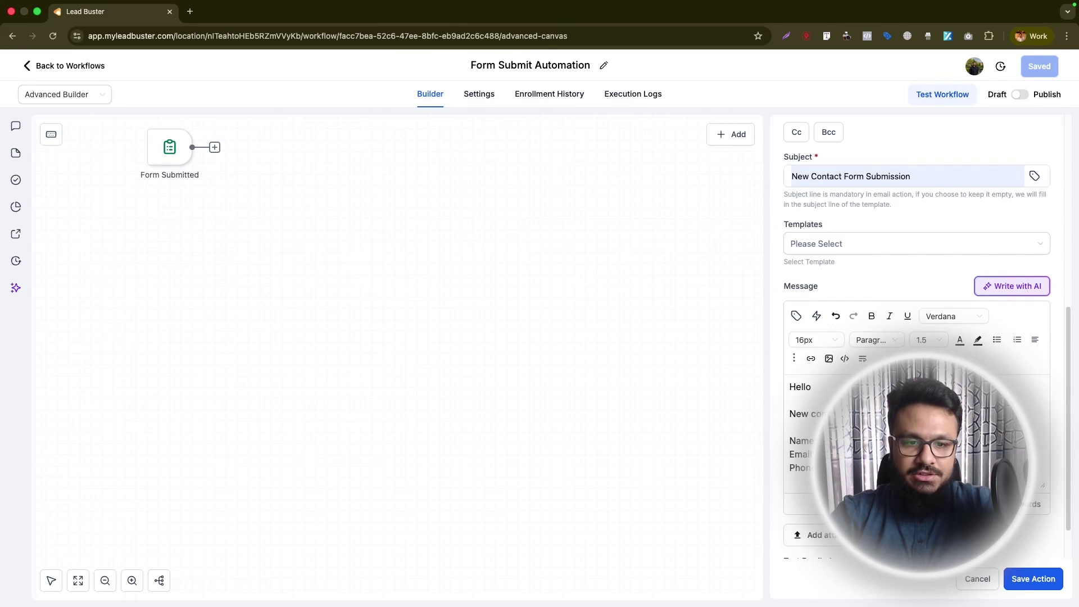
pyautogui.click(796, 316)
pyautogui.click(731, 452)
pyautogui.click(796, 316)
pyautogui.click(713, 477)
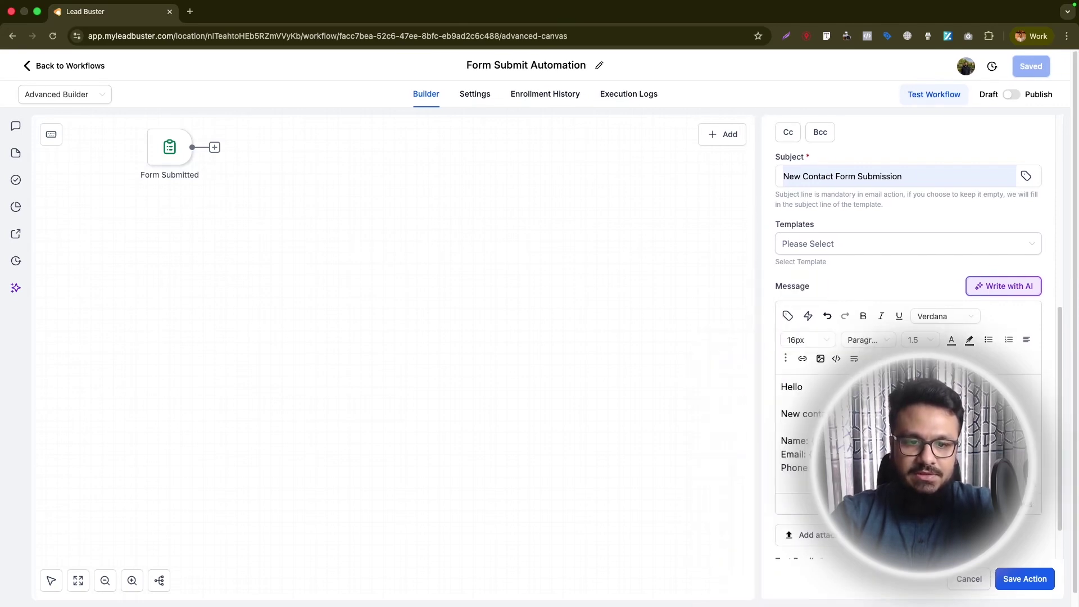
# - Add a 'Best regards,' sign-off with the business name and save the notification
pyautogui.press('Return')
pyautogui.press('Return')
pyautogui.write('Best regards,')
pyautogui.press('Return')
pyautogui.write('Busin')
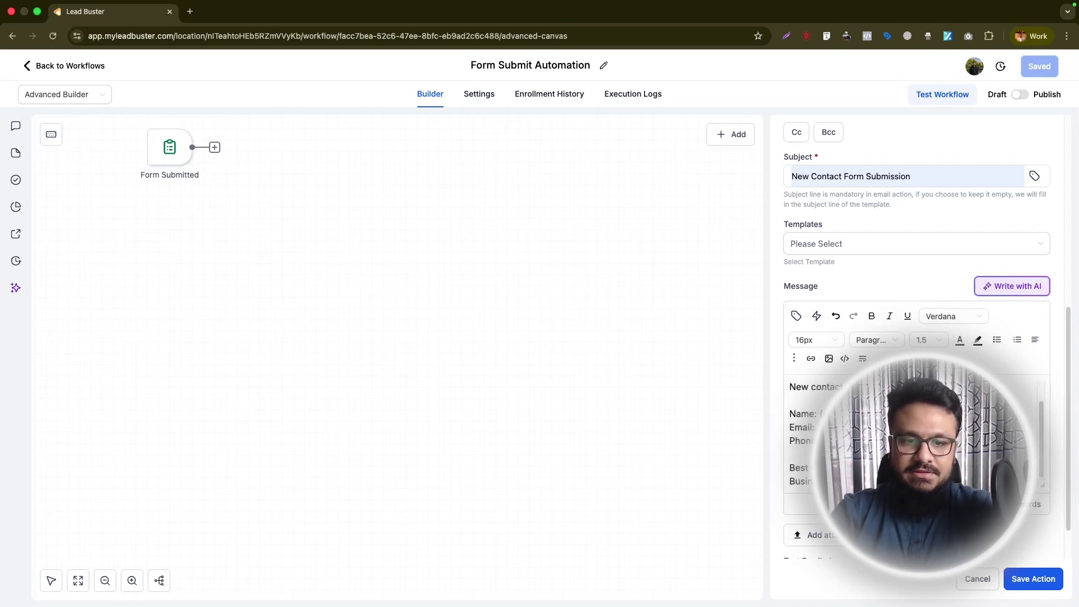
pyautogui.click(1033, 578)
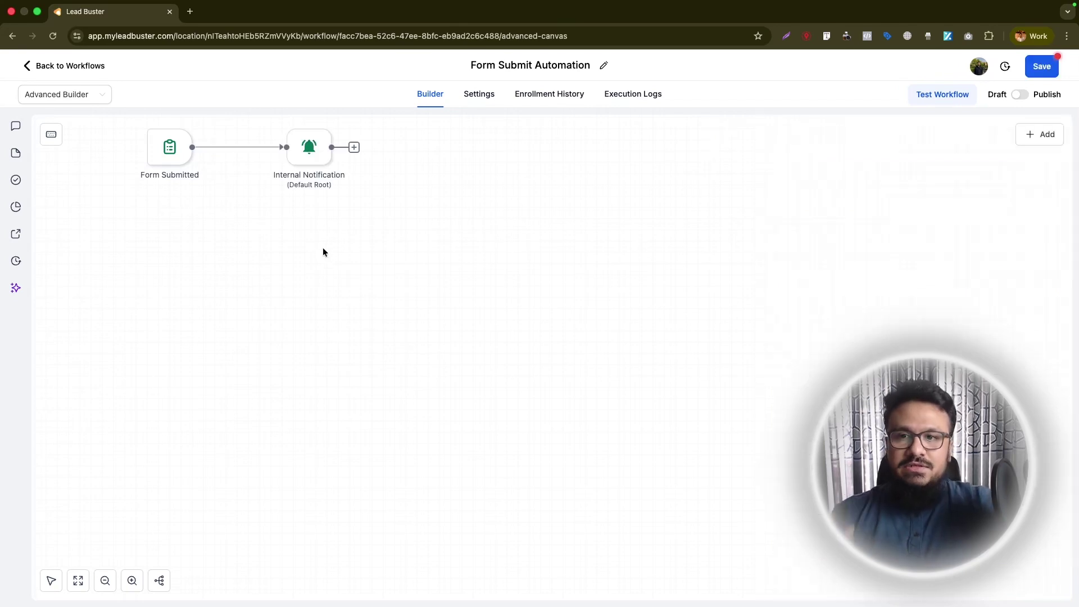
# - Add a Send Email action after Internal Notification
pyautogui.click(354, 148)
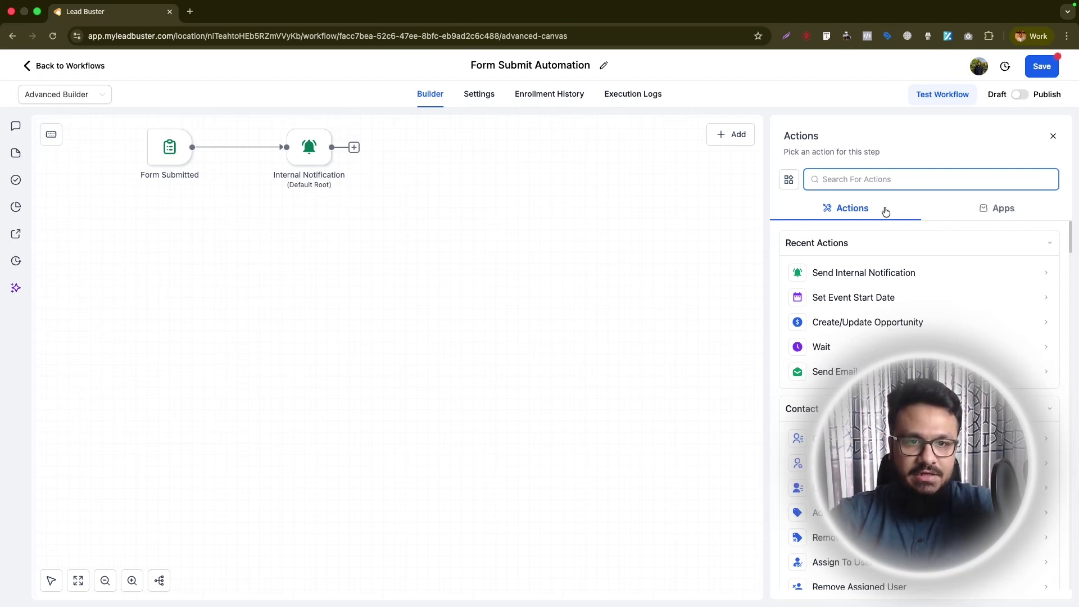
pyautogui.write('email')
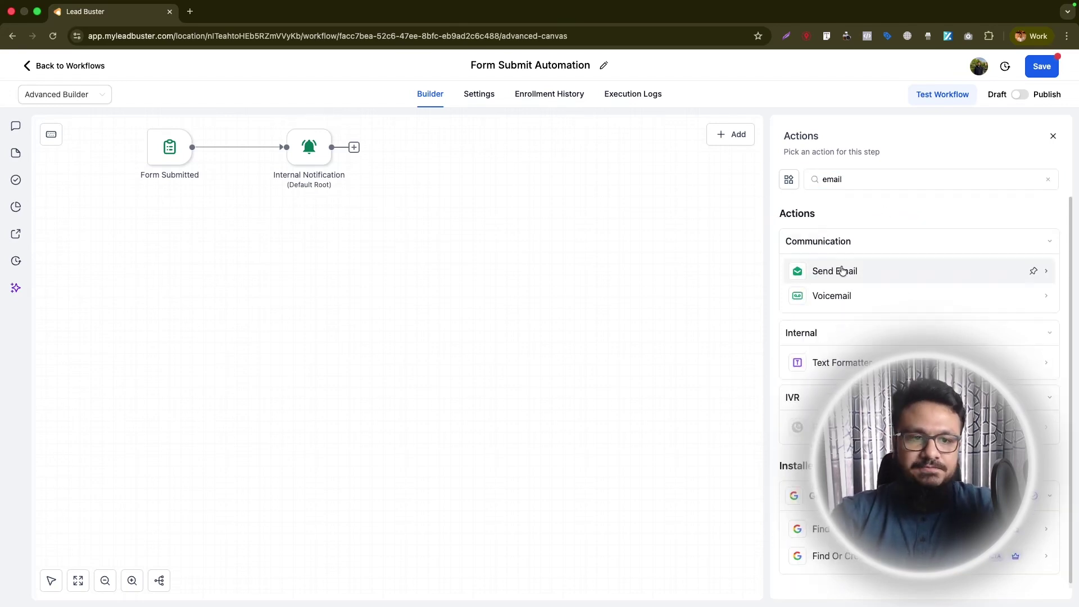
pyautogui.click(835, 271)
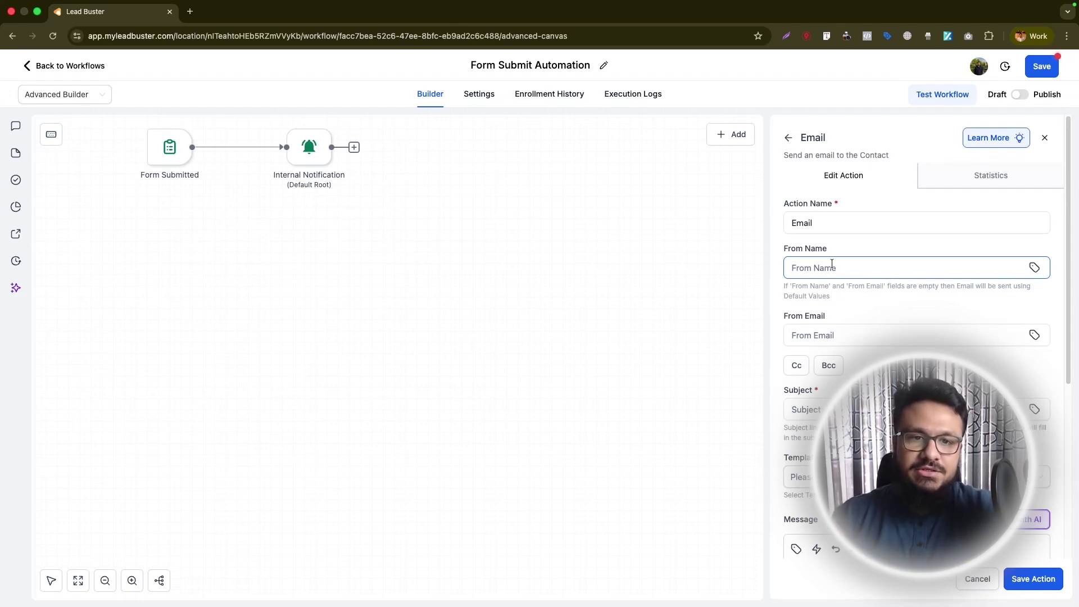
# - Set From Name to BusinessX and From Email to the business's info address
pyautogui.click(832, 264)
pyautogui.write('Busin')
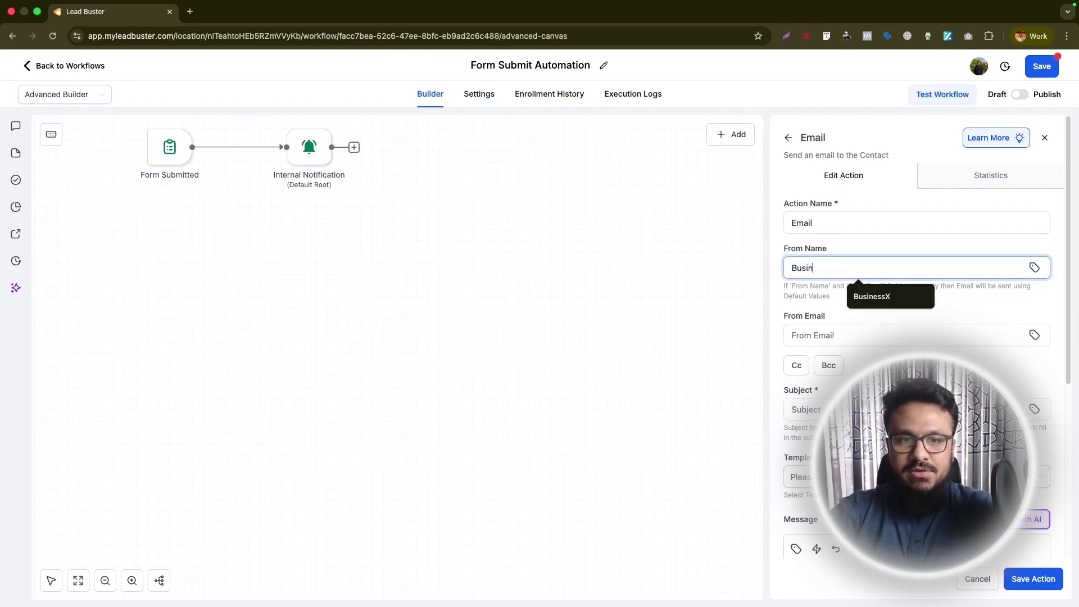
pyautogui.click(859, 298)
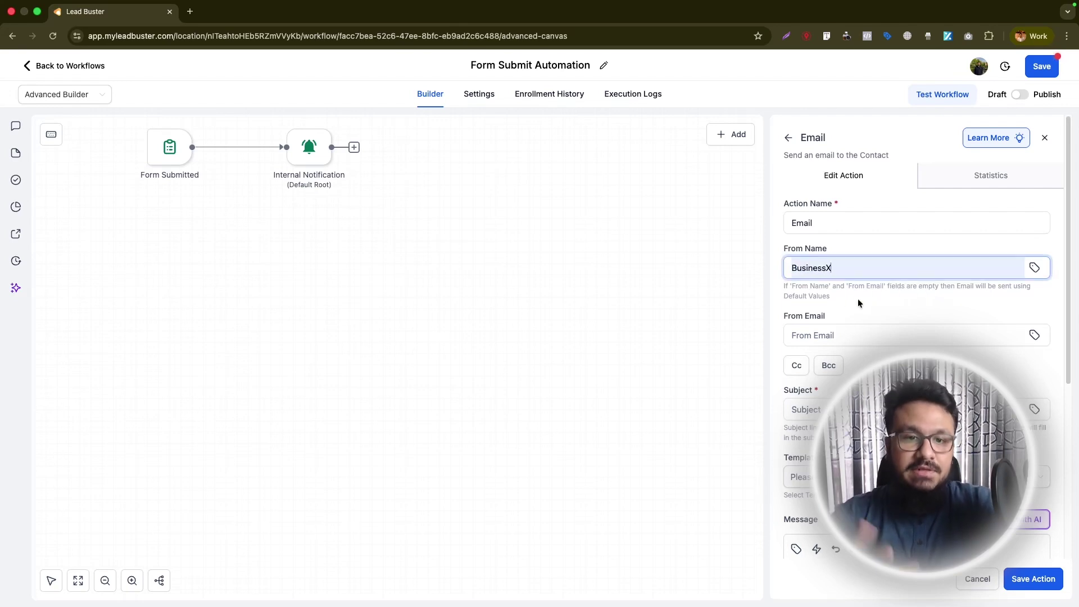
pyautogui.click(824, 335)
pyautogui.click(877, 364)
pyautogui.scroll(-2, 877, 360)
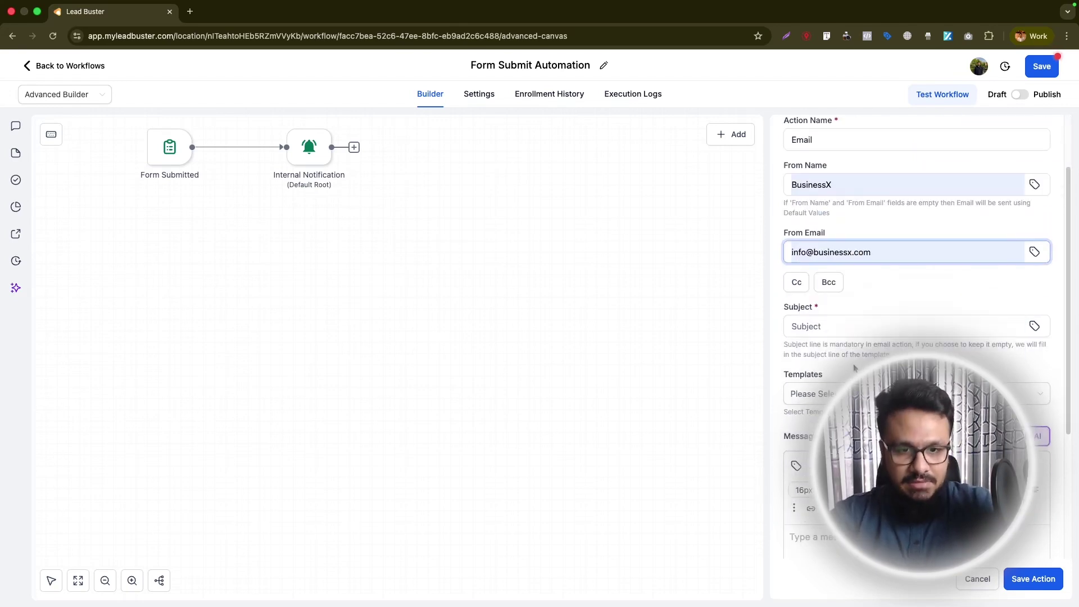
pyautogui.click(844, 291)
# - Set the email subject to 'Thank you for your inquiry'
pyautogui.write('Thank you')
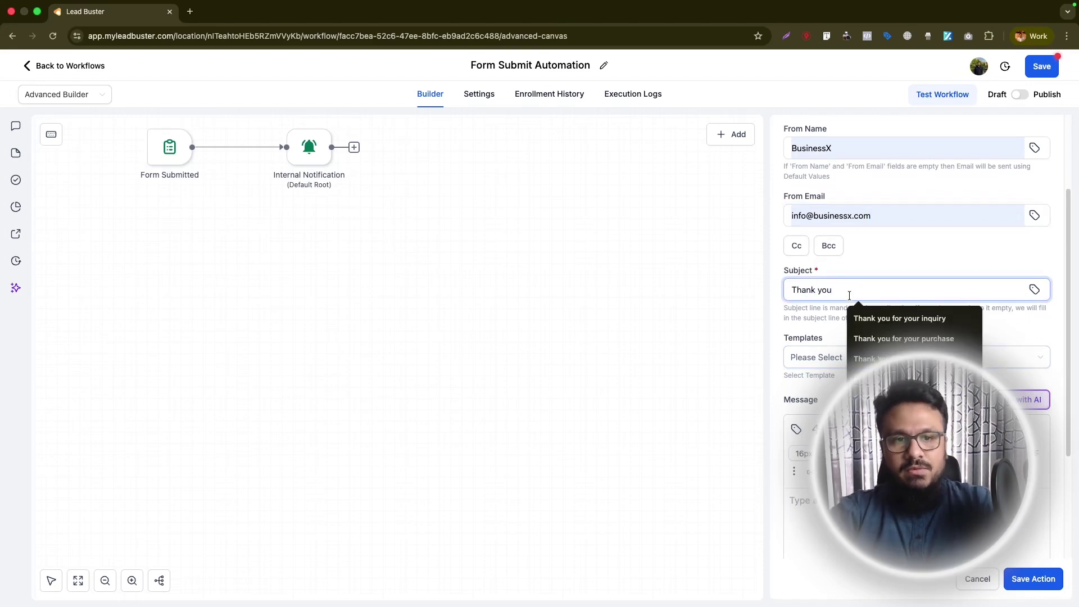
pyautogui.press('Down')
pyautogui.press('Return')
pyautogui.scroll(-2, 916, 337)
pyautogui.click(790, 381)
# - Greet the contact by First Name, paste the thank-you body, and save the email
pyautogui.click(796, 311)
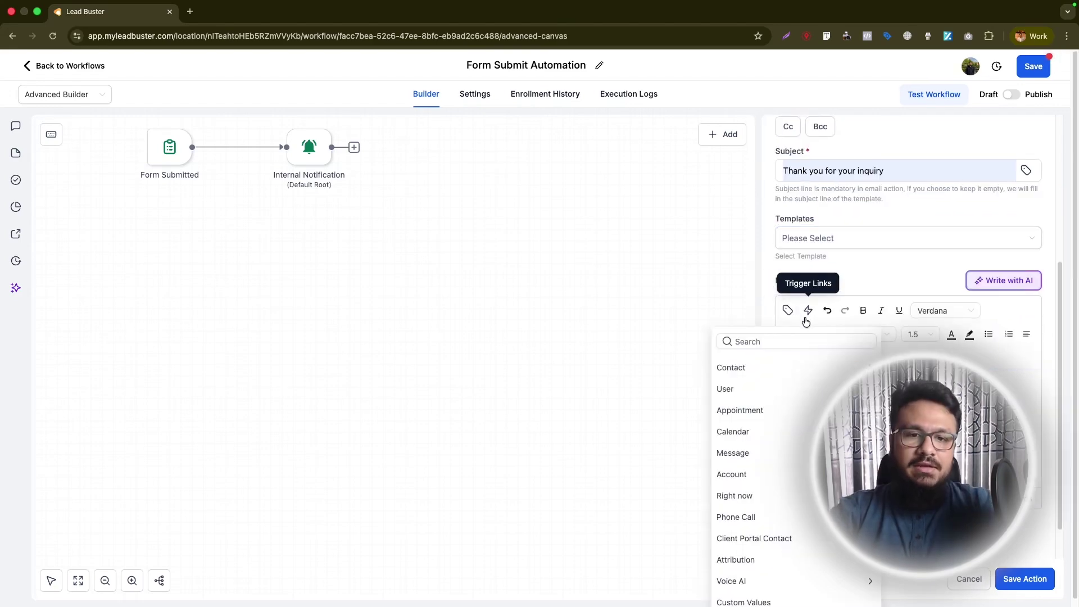
pyautogui.click(750, 362)
pyautogui.click(737, 408)
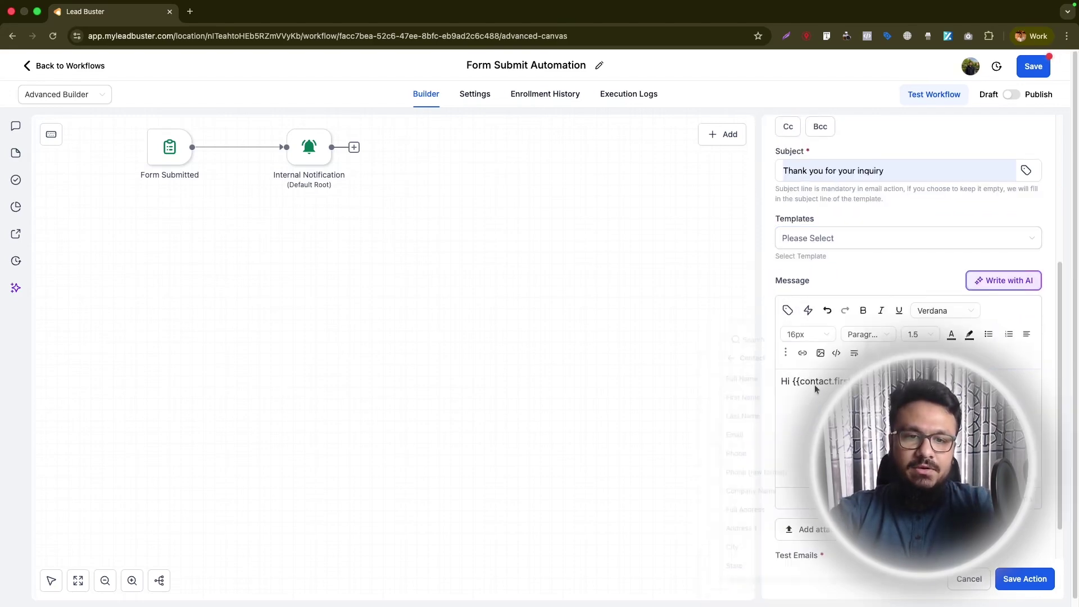
pyautogui.press('Return')
pyautogui.press('Return')
pyautogui.write('Thank y')
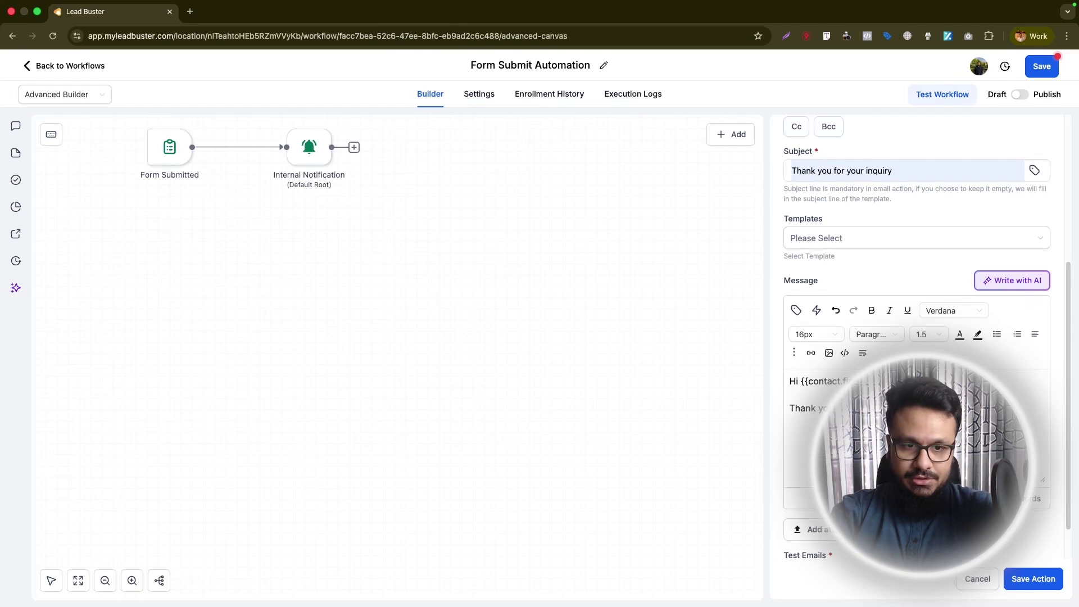
pyautogui.press('super+v')
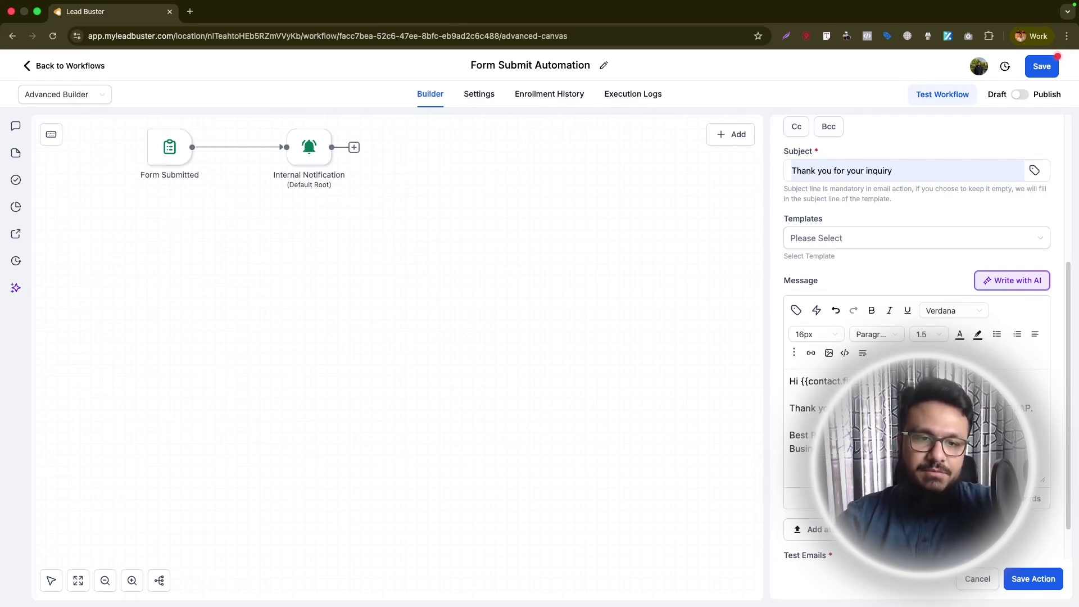
pyautogui.click(1049, 581)
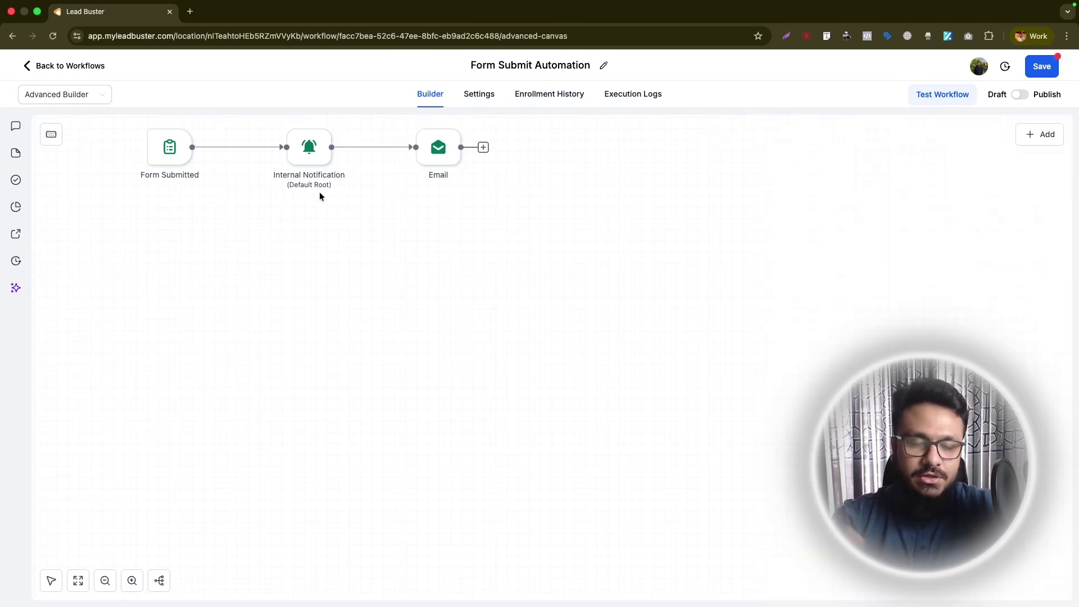
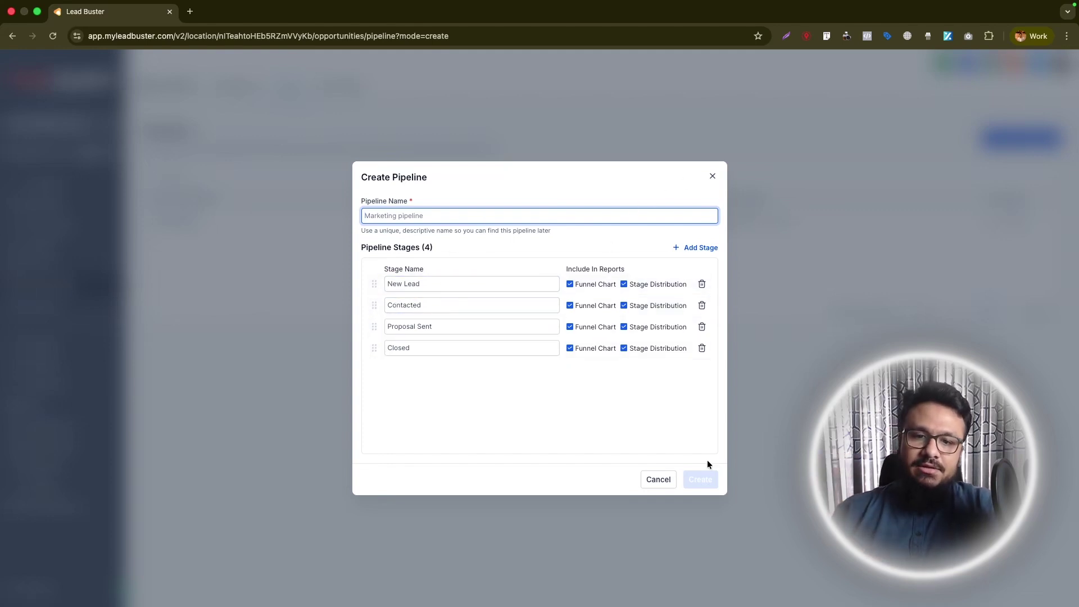
# - Abandon the new pipeline setup, check the Opportunities board, and go to the Automation workflows list
pyautogui.click(713, 178)
pyautogui.click(246, 91)
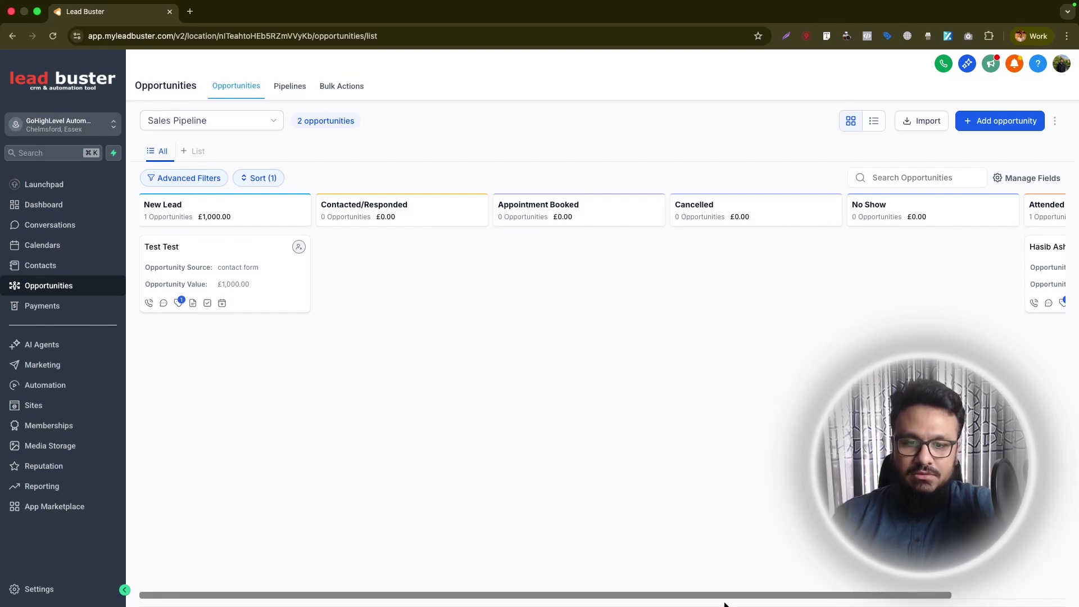
pyautogui.hscroll(1, 675, 590)
pyautogui.hscroll(-1, 573, 578)
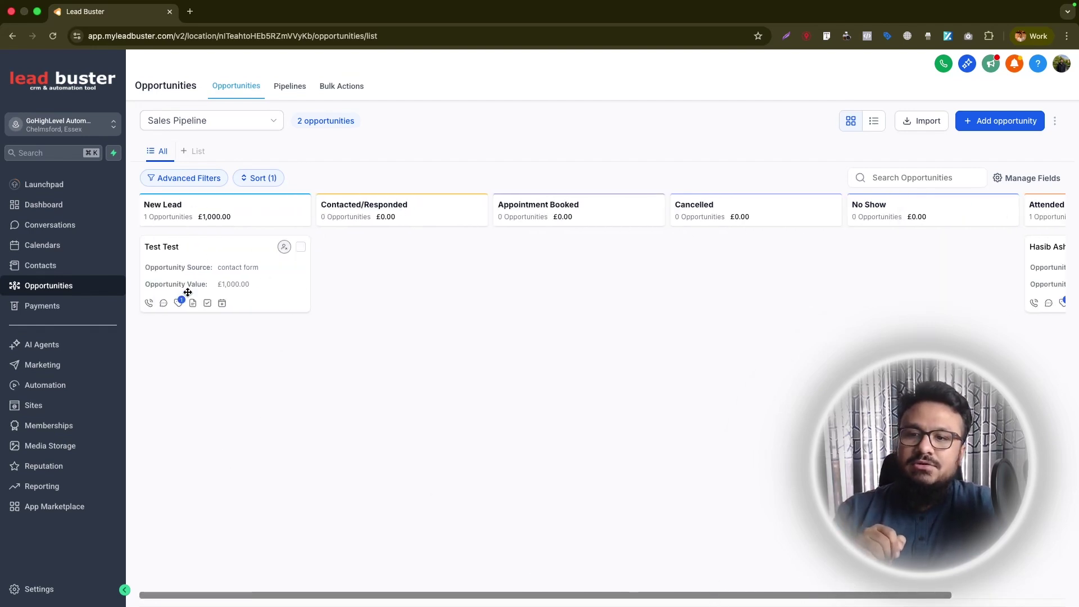
pyautogui.click(37, 388)
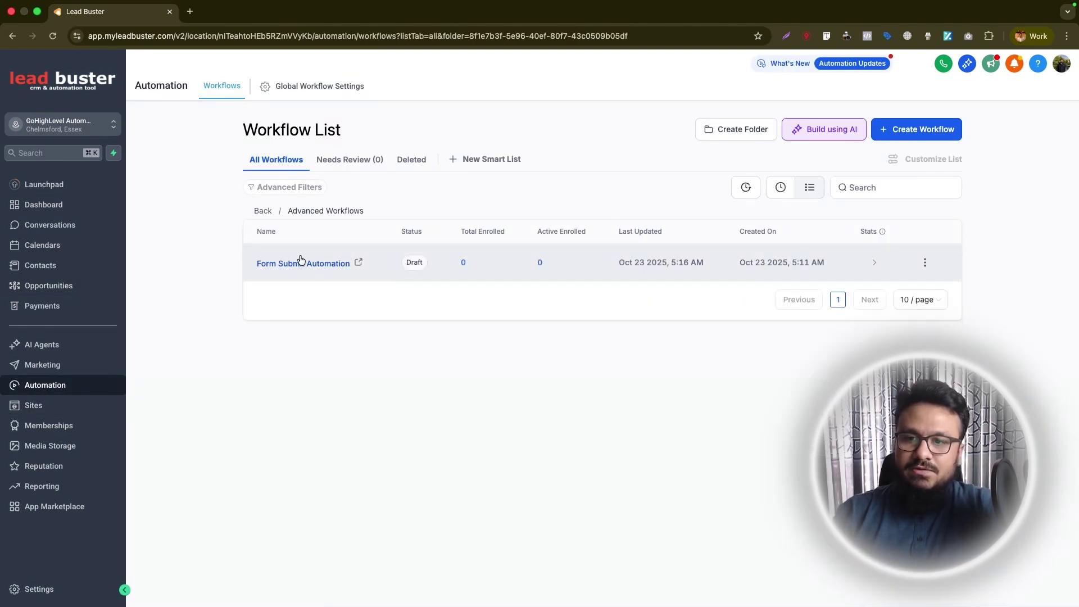
# - In Form Submit Automation, pick the Create/Update Opportunity action from the canvas Actions menu
pyautogui.click(299, 261)
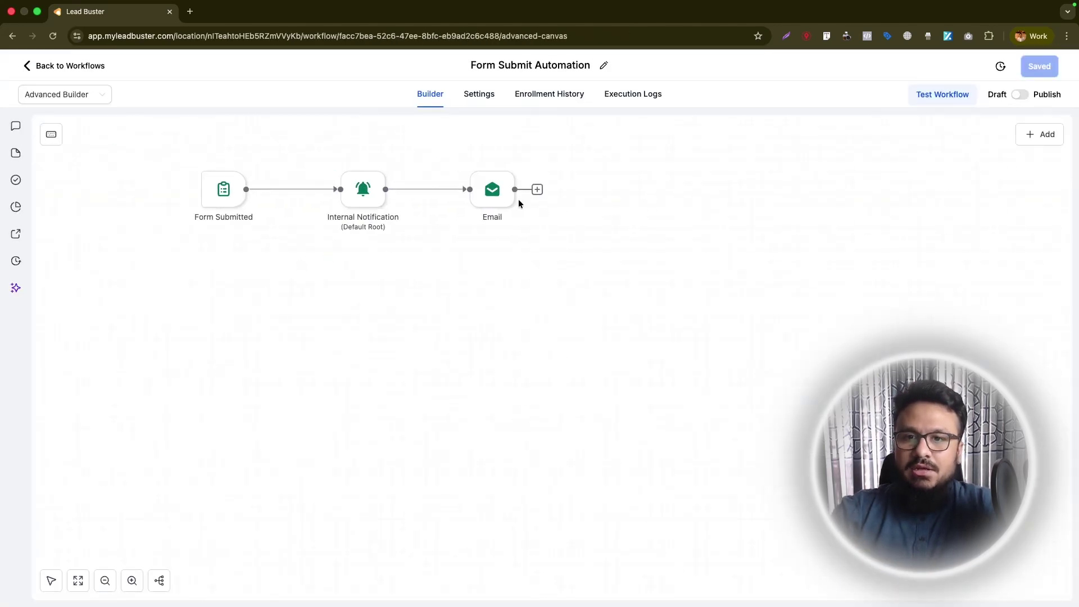
pyautogui.click(538, 190)
pyautogui.press('Escape')
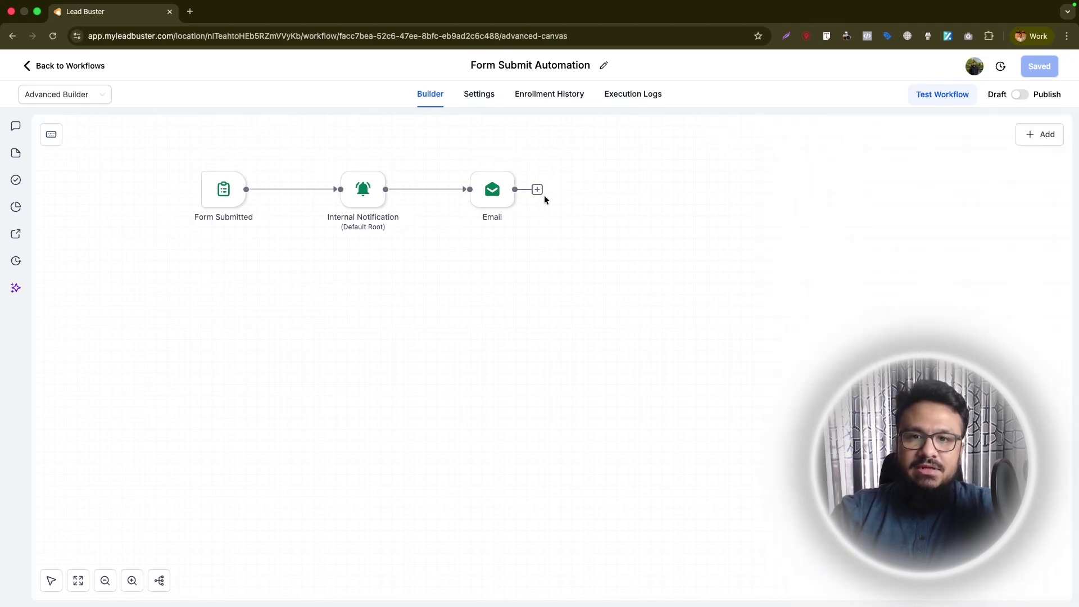
pyautogui.rightClick(625, 161)
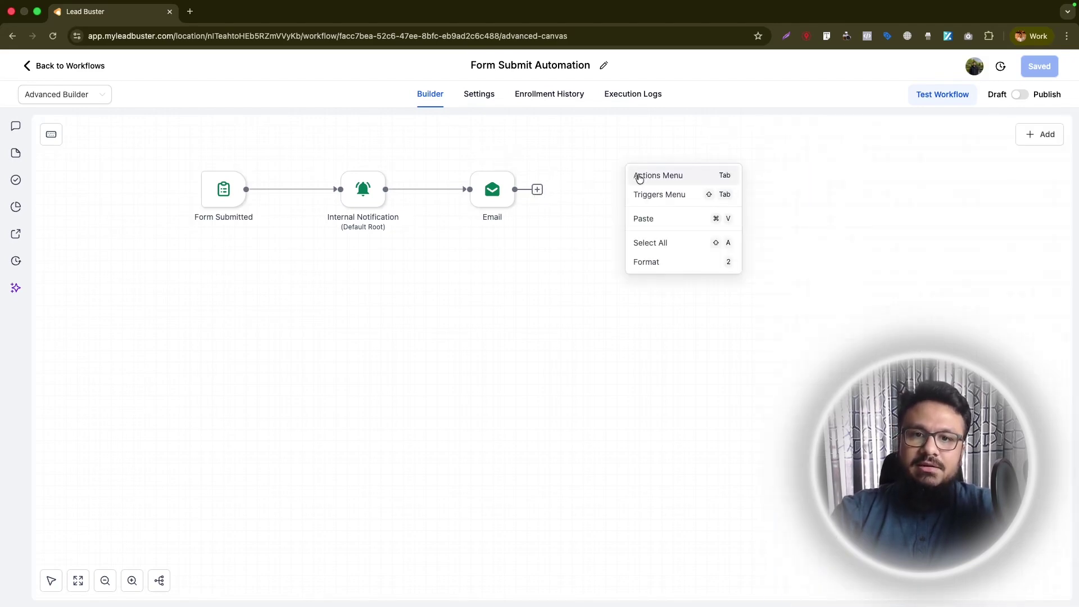
pyautogui.click(635, 175)
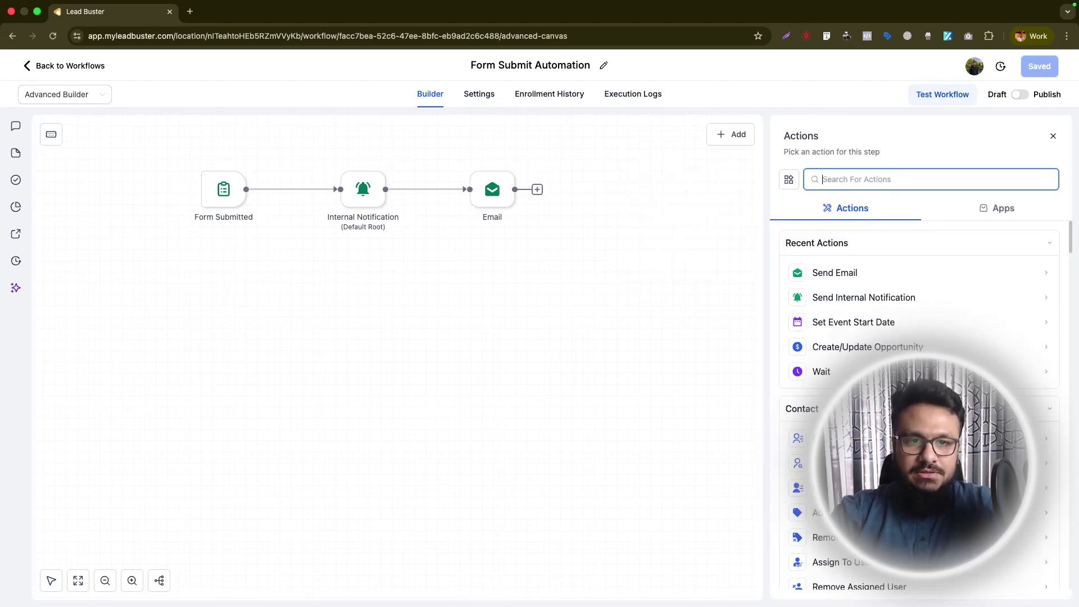
pyautogui.write('create opp')
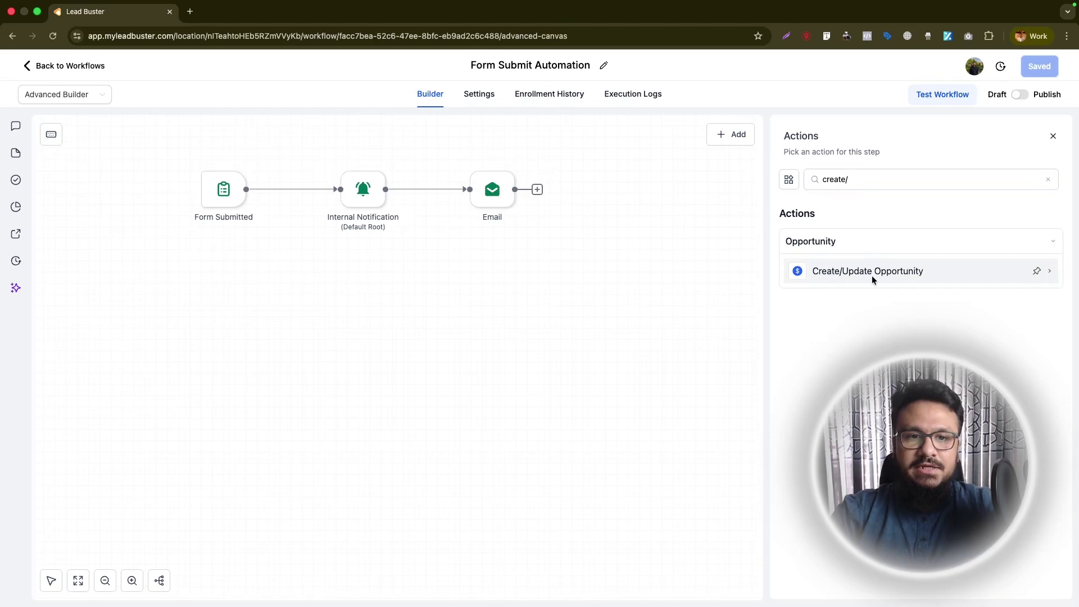
pyautogui.click(872, 278)
# - Set the opportunity to Sales Pipeline, New Lead stage, named after the contact's full name
pyautogui.click(741, 314)
pyautogui.click(741, 365)
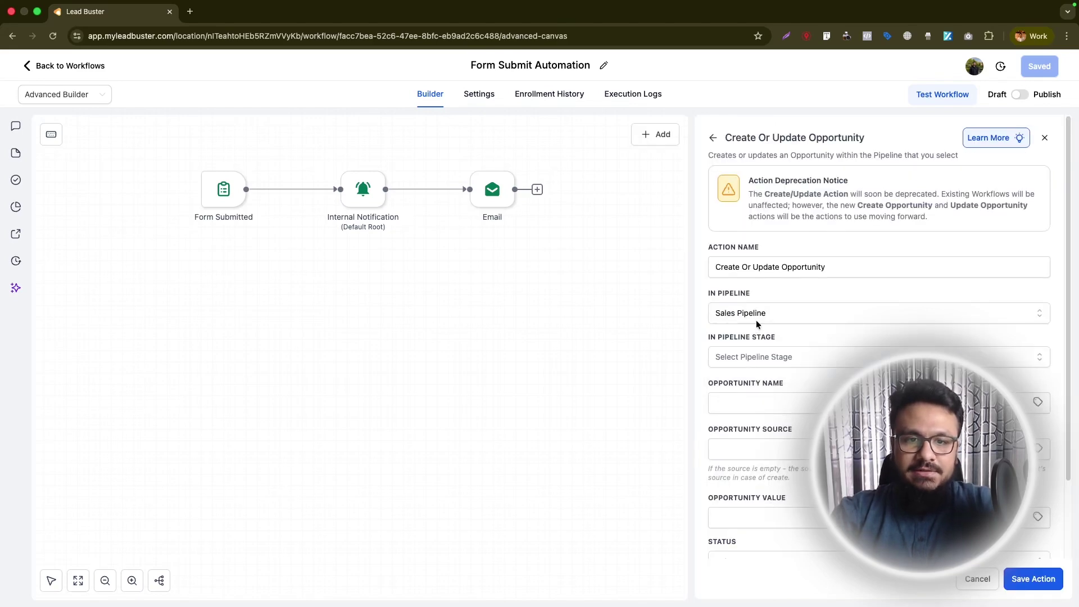
pyautogui.click(741, 357)
pyautogui.click(735, 408)
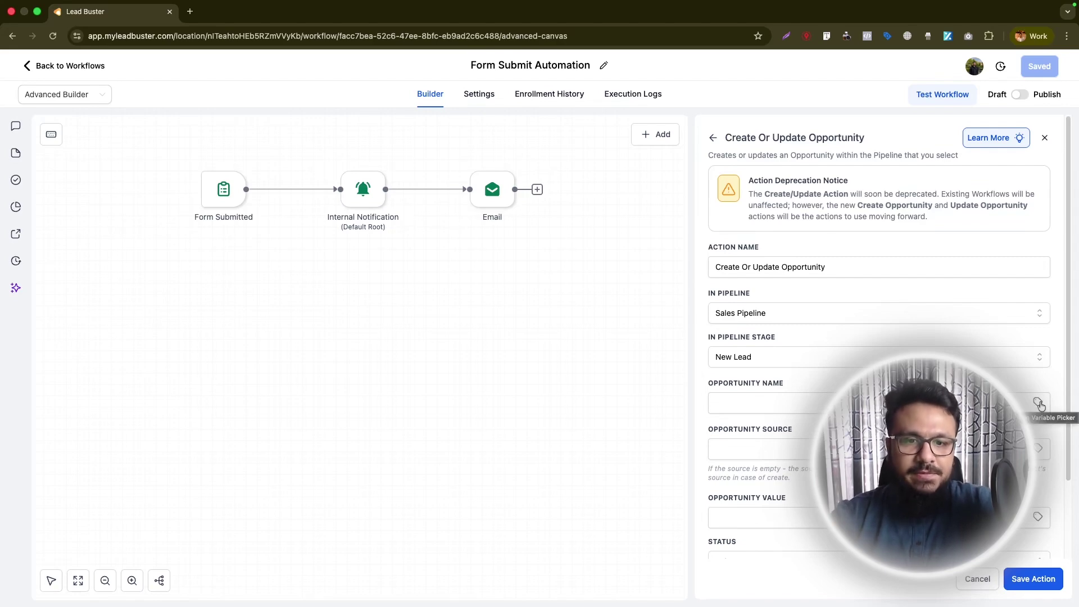
pyautogui.click(1038, 403)
pyautogui.click(922, 519)
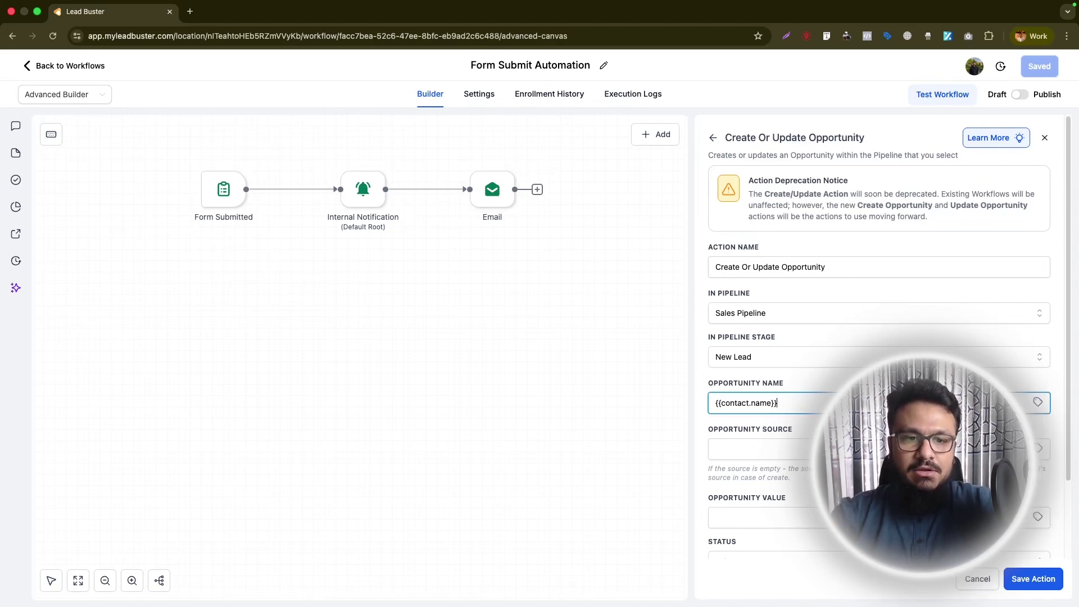
# - Set the opportunity status to open and value to 1000, then save the action
pyautogui.scroll(-3, 792, 369)
pyautogui.click(748, 468)
pyautogui.click(734, 495)
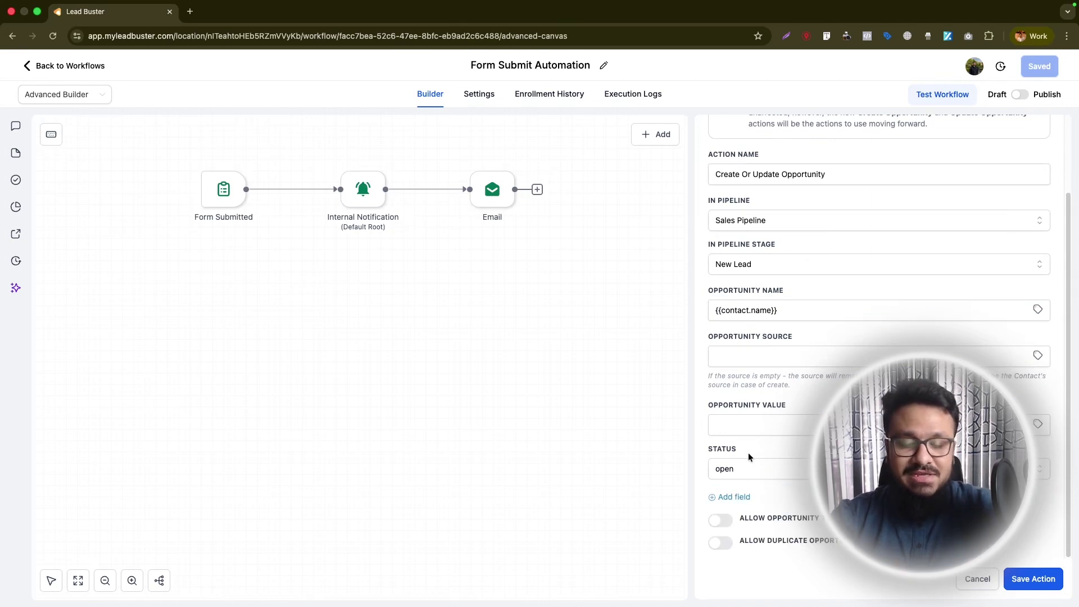
pyautogui.click(773, 425)
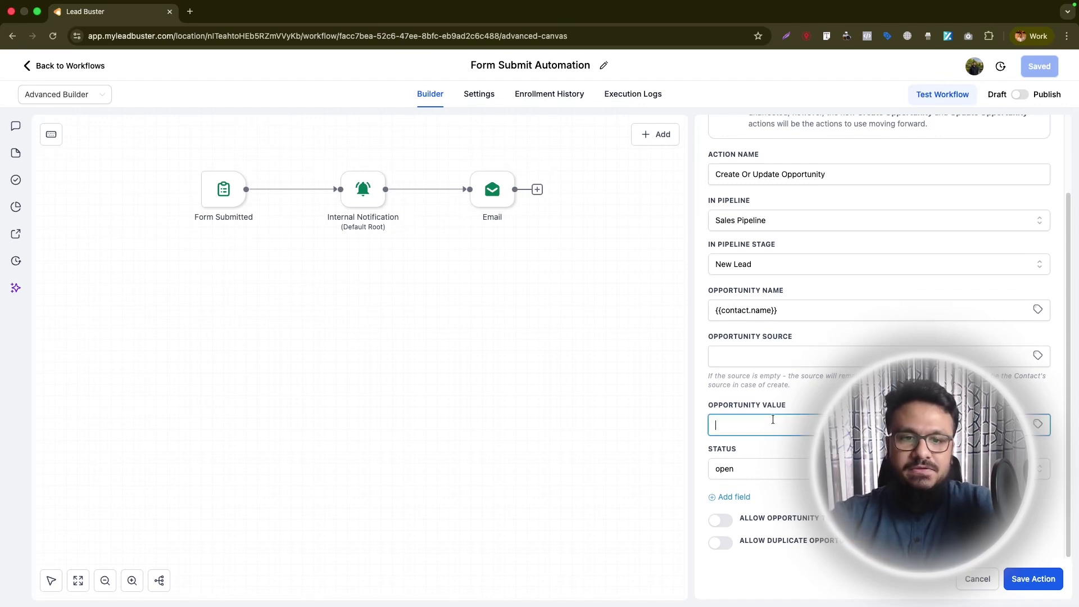
pyautogui.click(779, 453)
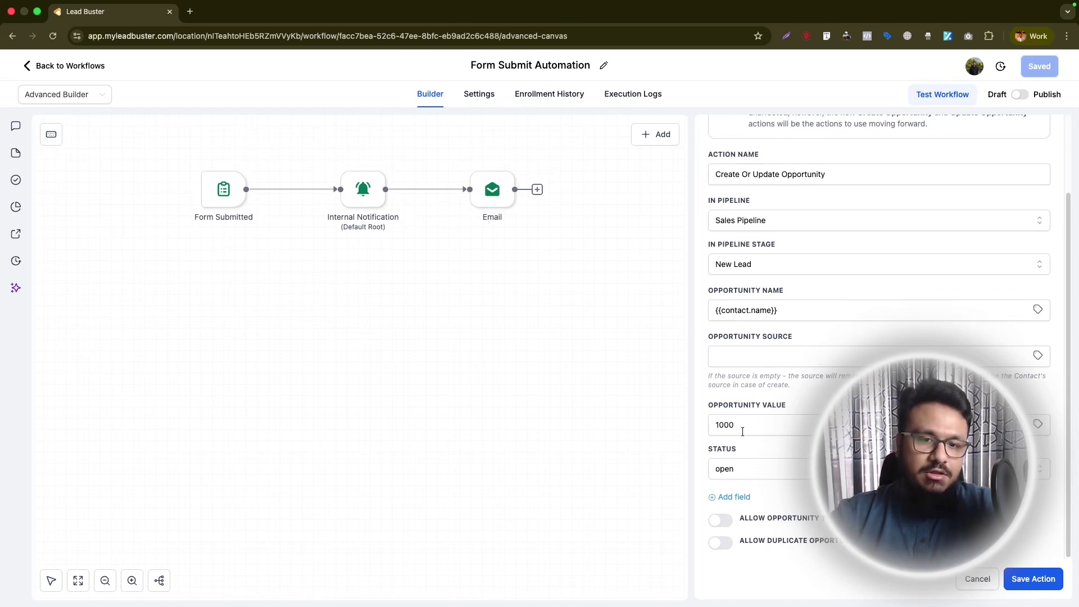
pyautogui.scroll(1, 779, 461)
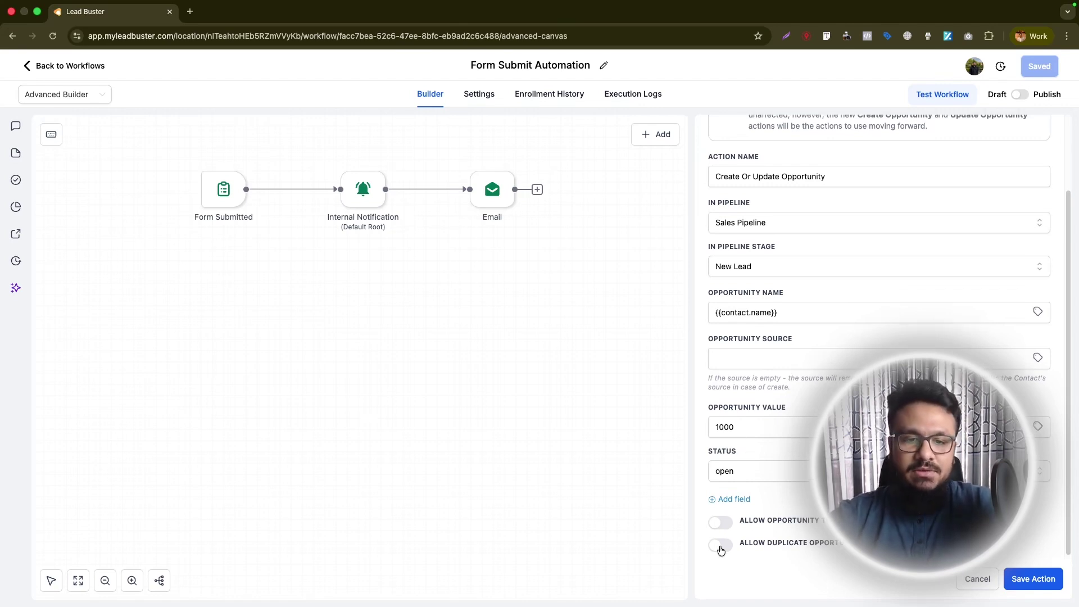
pyautogui.click(1019, 580)
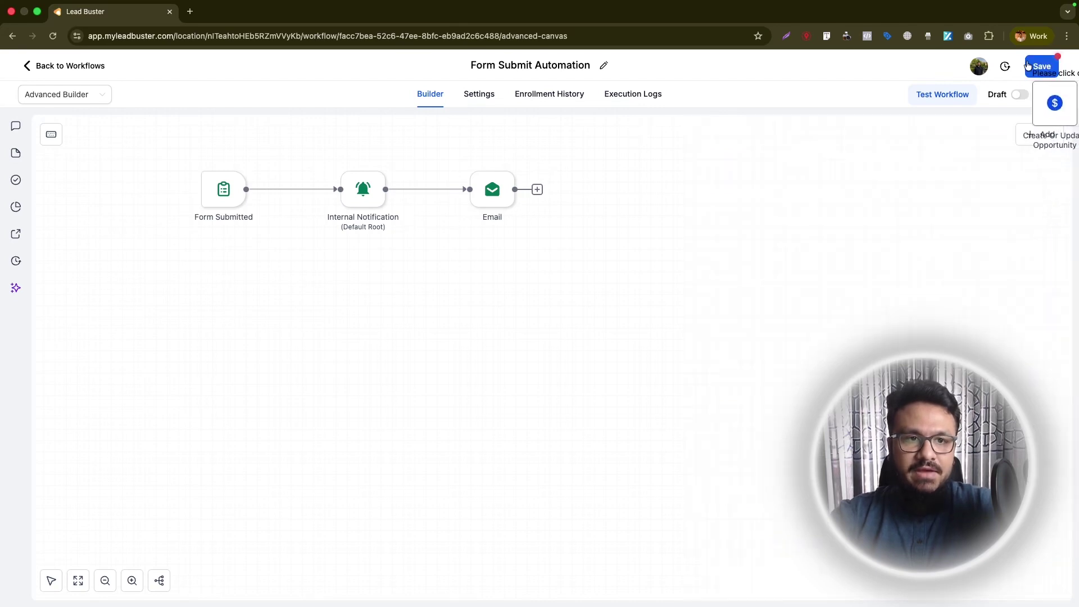
# - Place the opportunity step, connect it after the Email step, and save the workflow
pyautogui.click(626, 137)
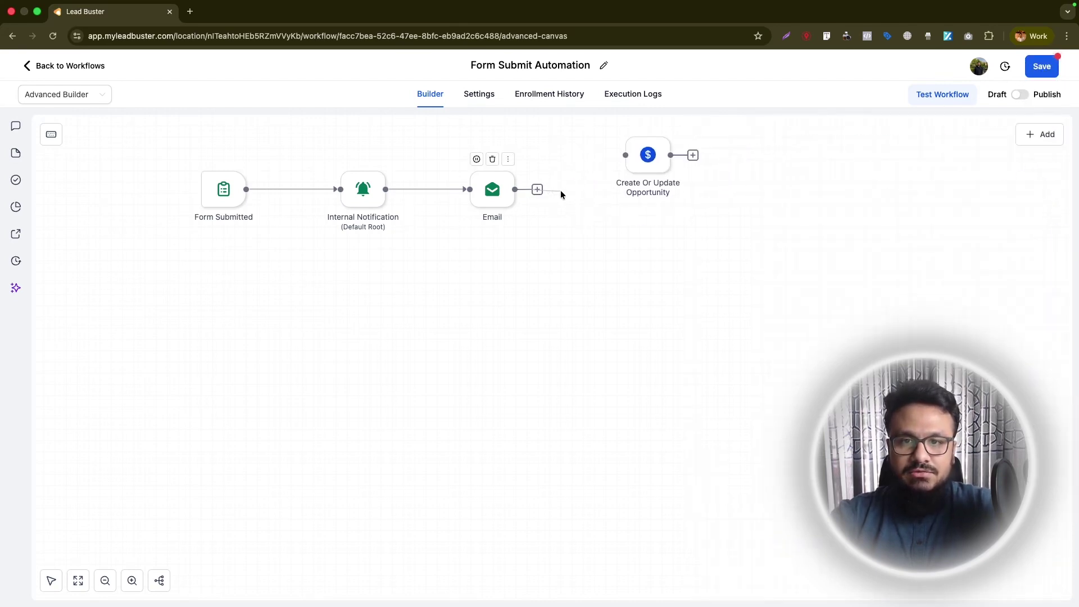
pyautogui.moveTo(586, 171); pyautogui.dragTo(597, 197)
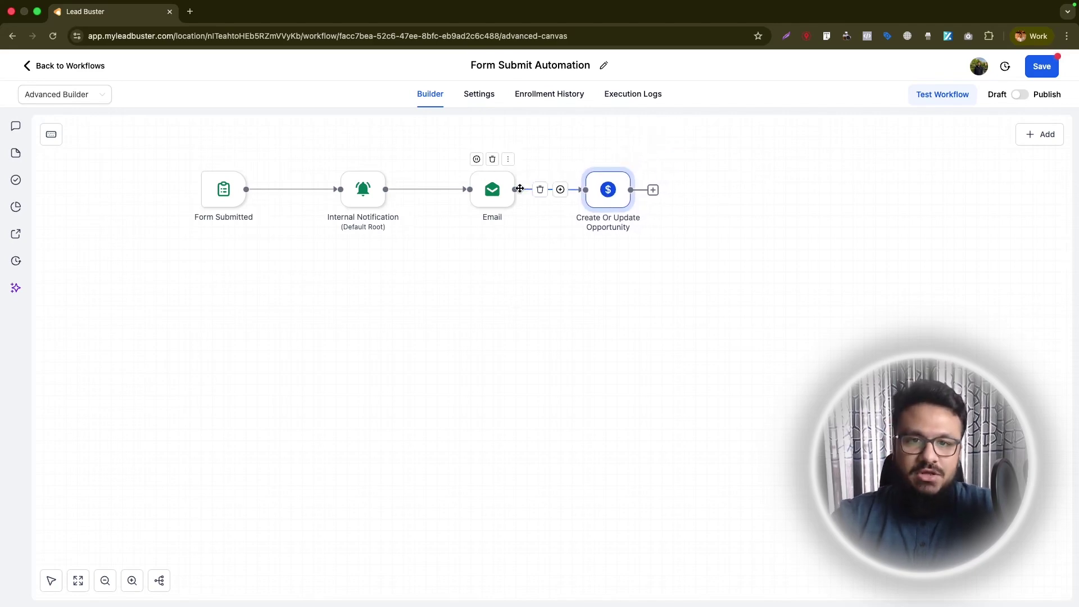
pyautogui.click(1041, 66)
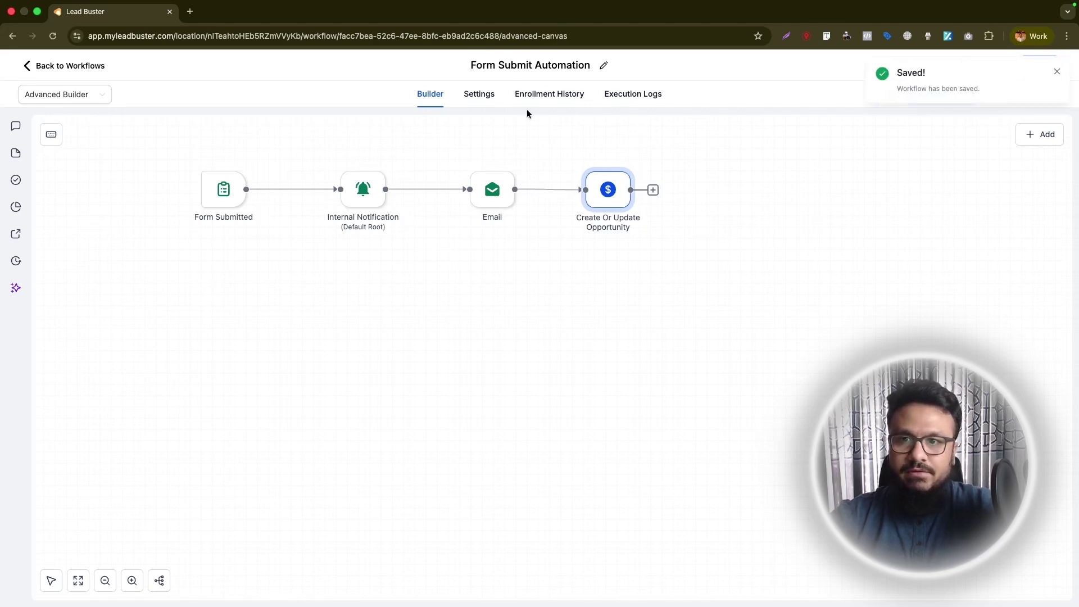
# - Reopen Form Submit Automation from the Advanced Workflows folder
pyautogui.click(46, 74)
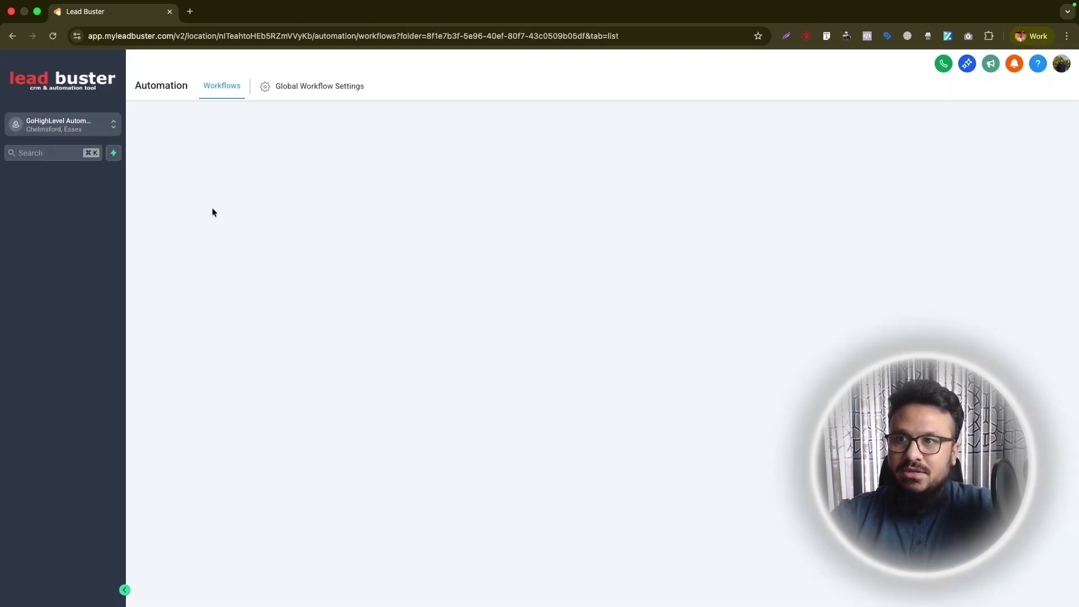
pyautogui.click(89, 287)
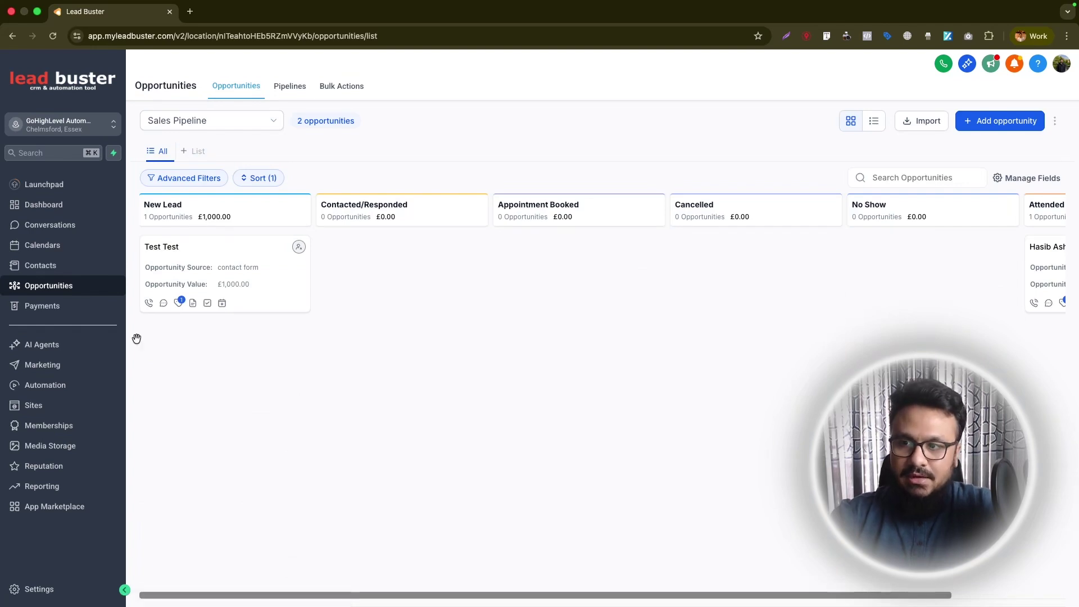
pyautogui.click(56, 388)
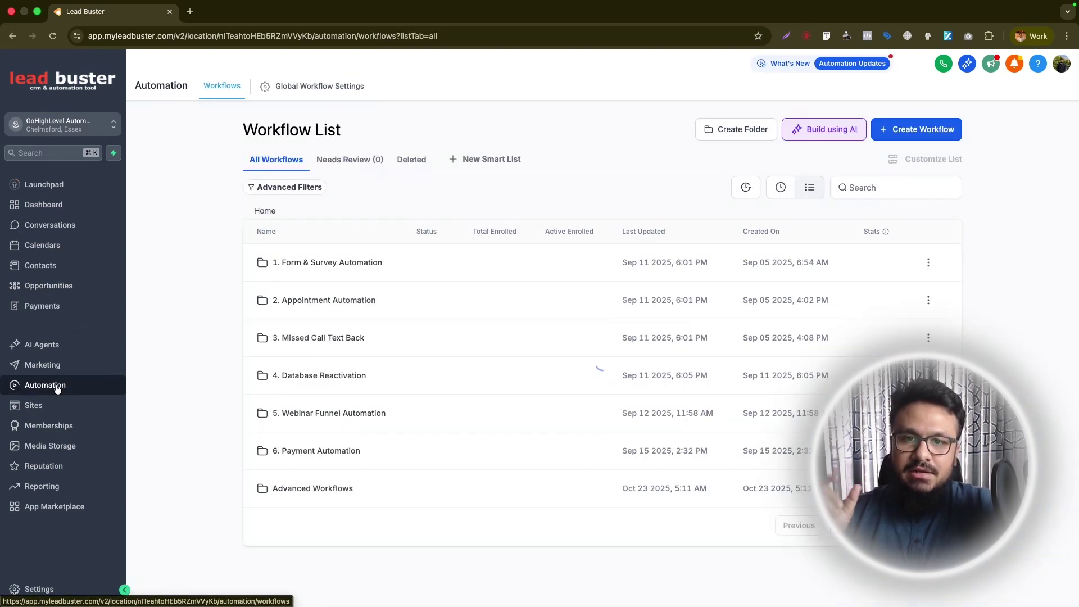
pyautogui.click(311, 500)
pyautogui.click(322, 264)
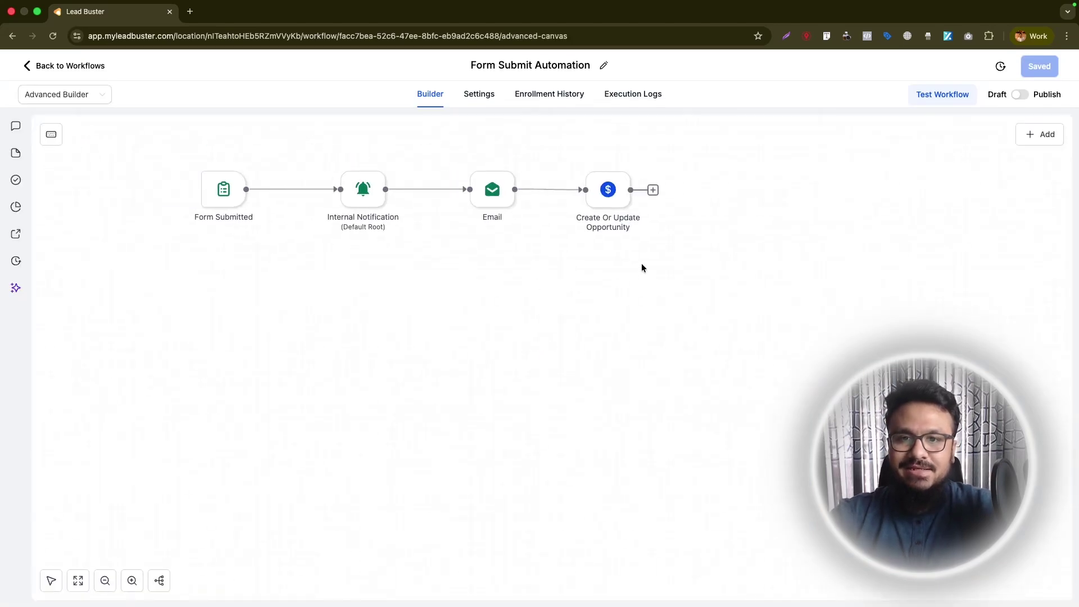
# - Add an Add Contact Tag step with the new tag website_contact_form after the opportunity step, then save
pyautogui.click(653, 191)
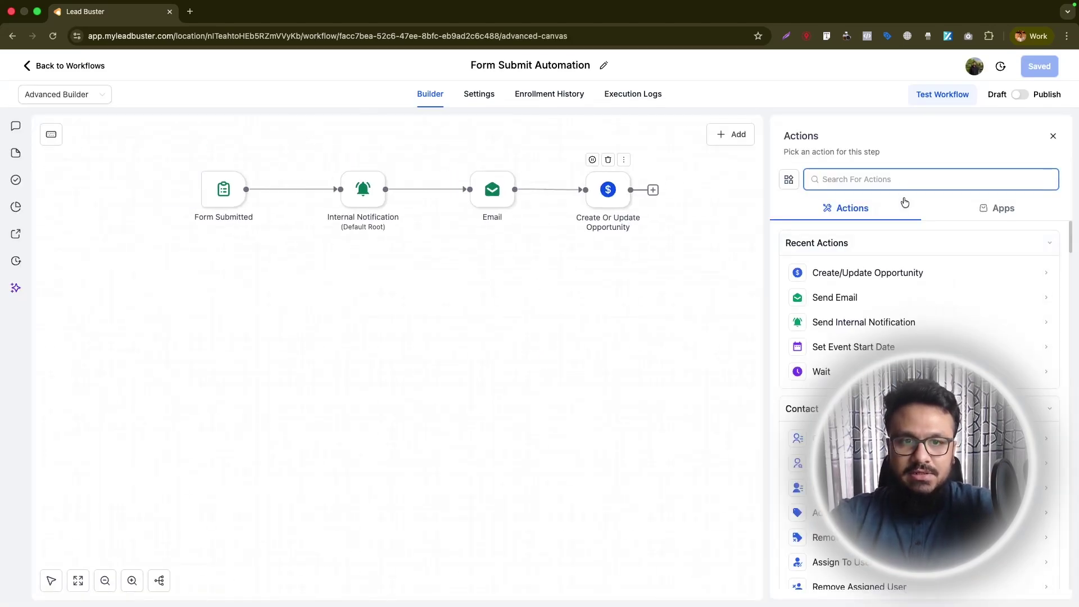
pyautogui.write('tag')
pyautogui.click(885, 272)
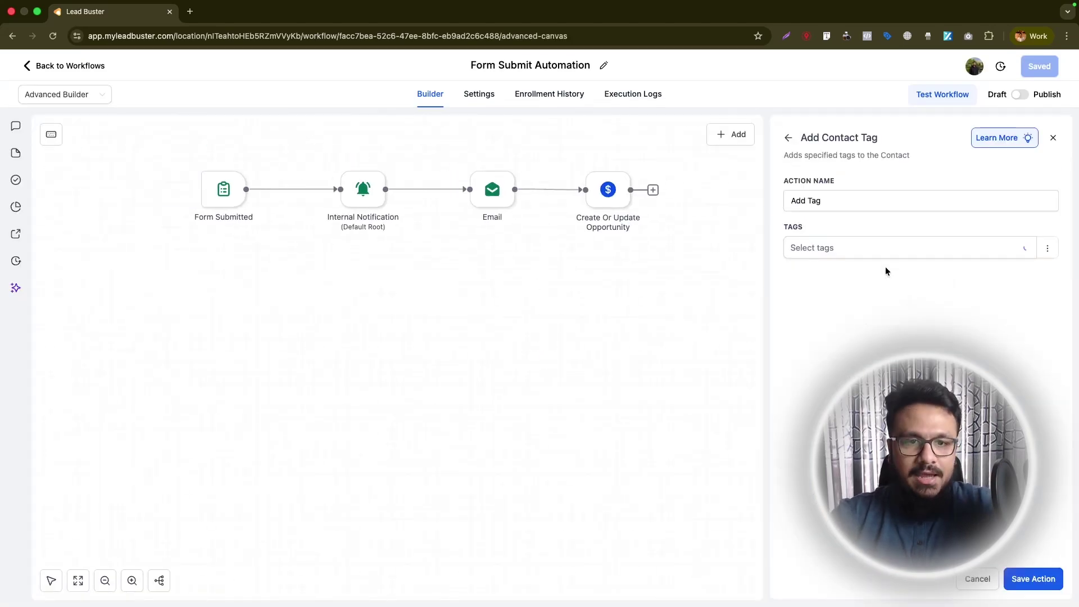
pyautogui.click(858, 253)
pyautogui.write('website_contact_f')
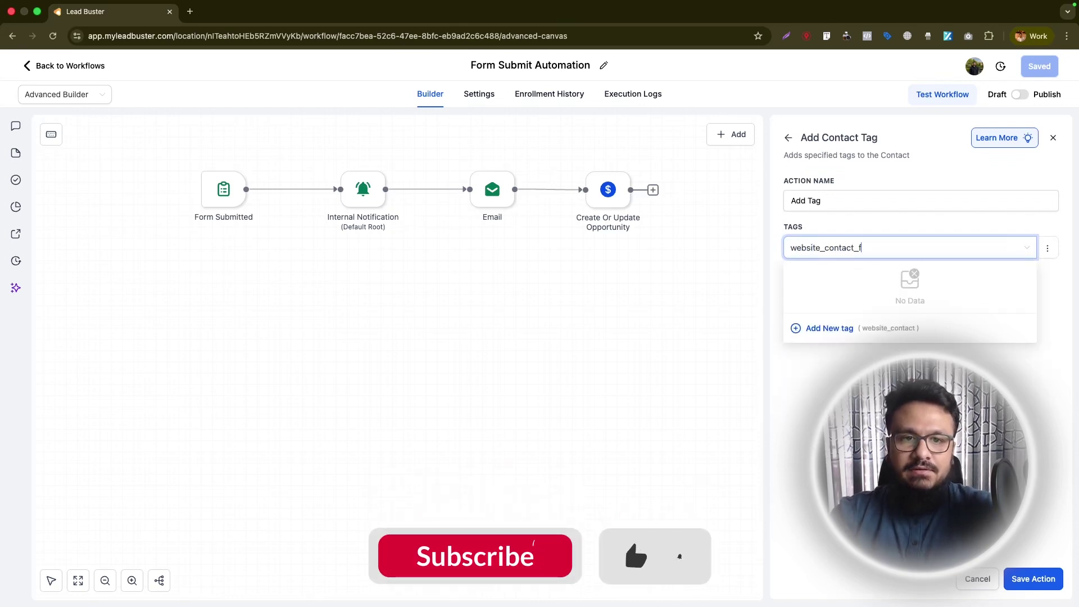
pyautogui.write('orm')
pyautogui.click(829, 329)
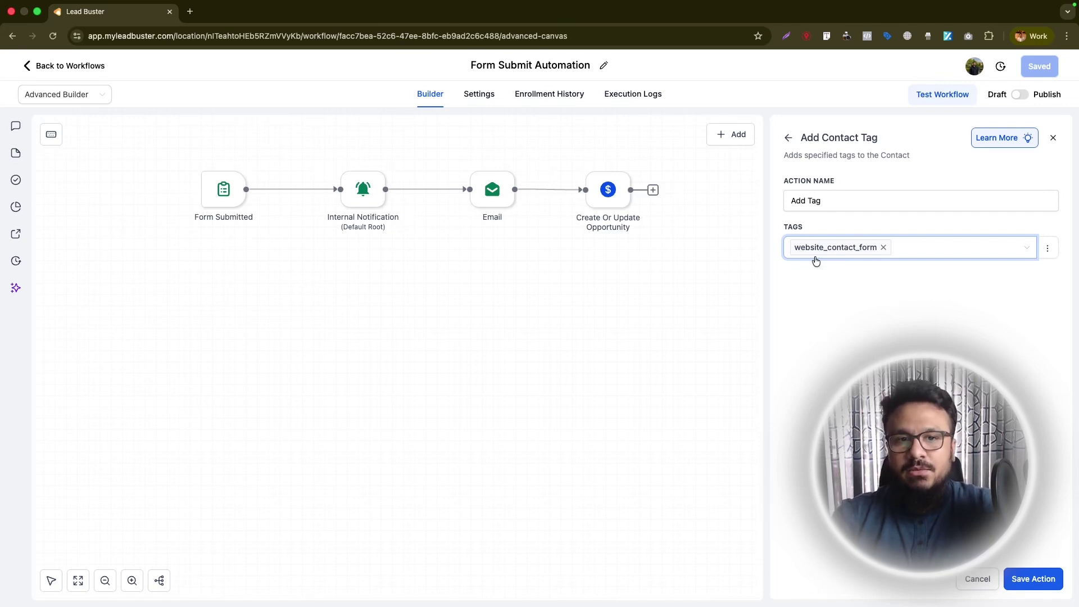
pyautogui.click(1022, 579)
pyautogui.click(1049, 71)
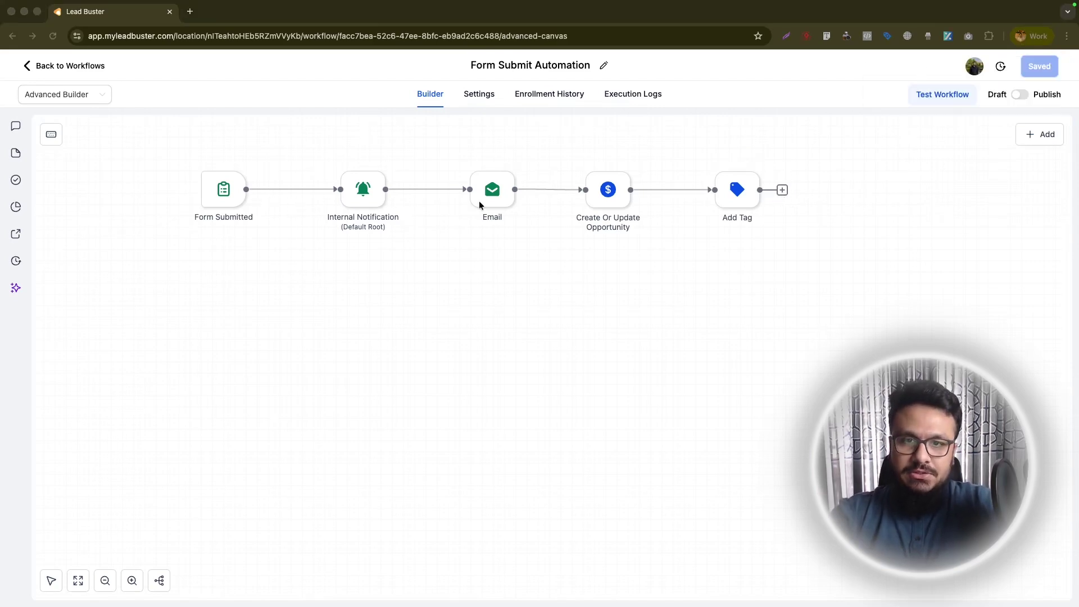
# - Check the account's staff members in settings, then reopen Form Submit Automation
pyautogui.click(74, 66)
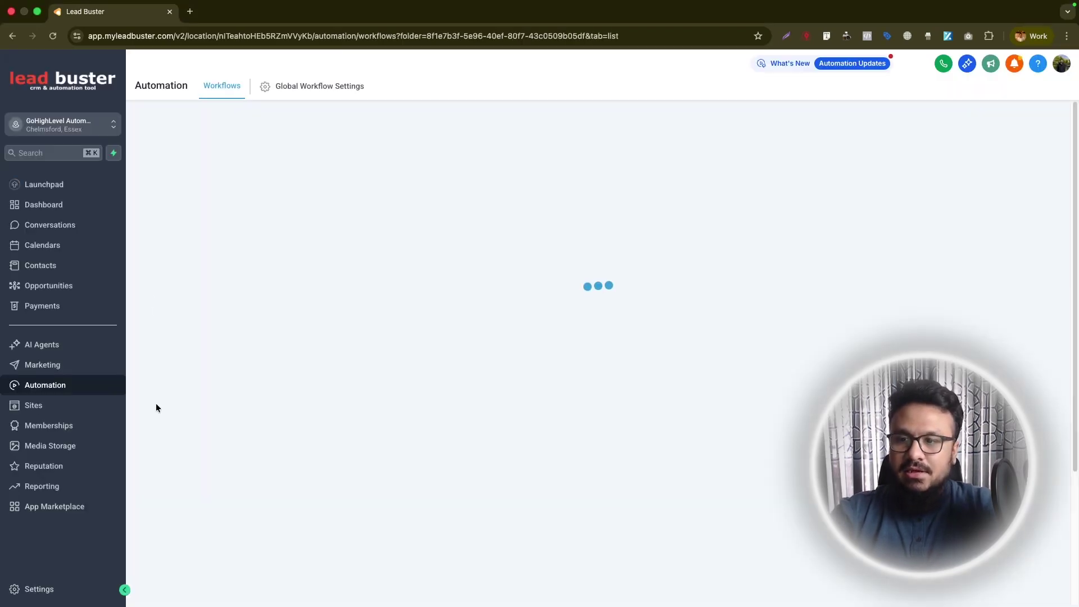
pyautogui.click(35, 590)
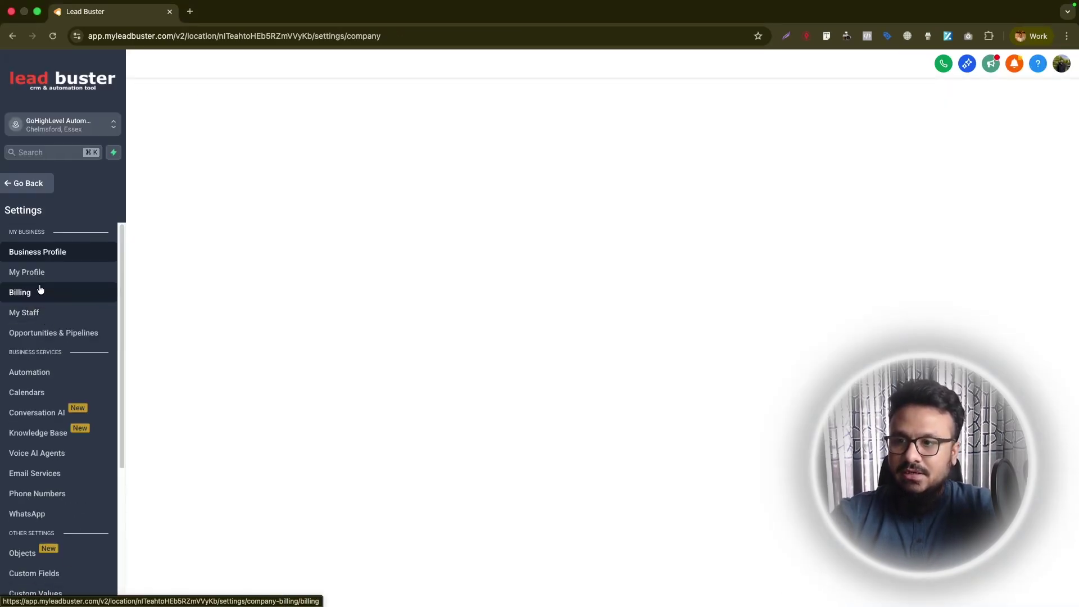
pyautogui.click(38, 312)
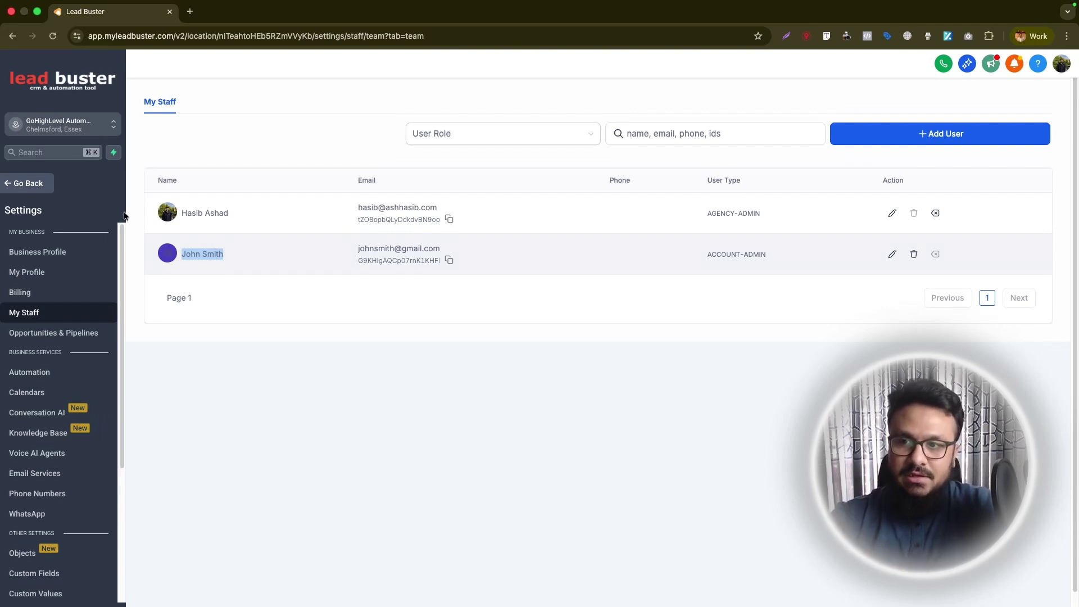
pyautogui.click(29, 184)
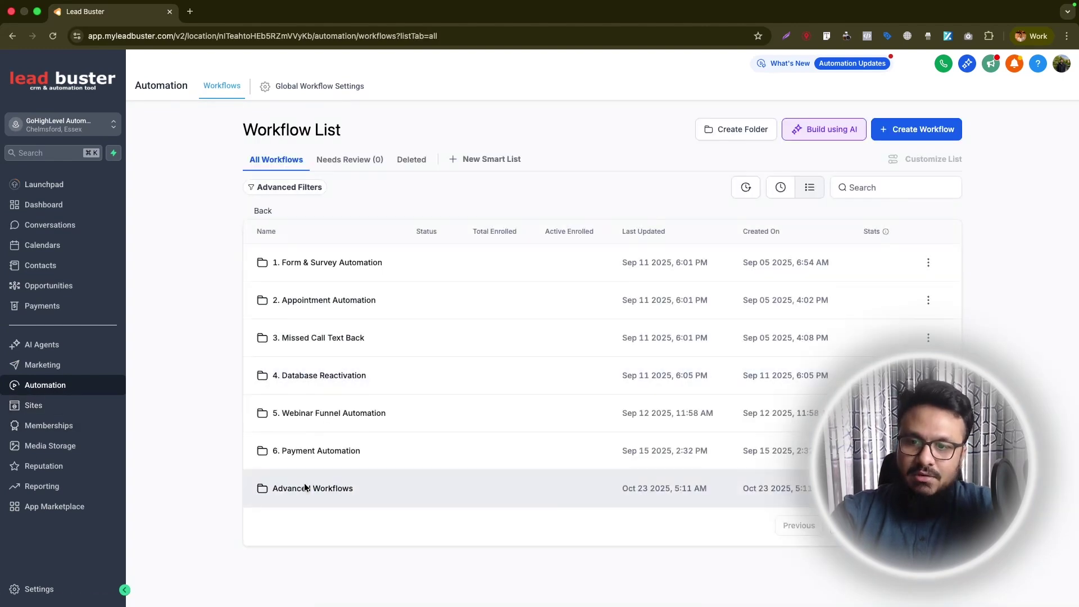
pyautogui.click(306, 555)
pyautogui.click(339, 265)
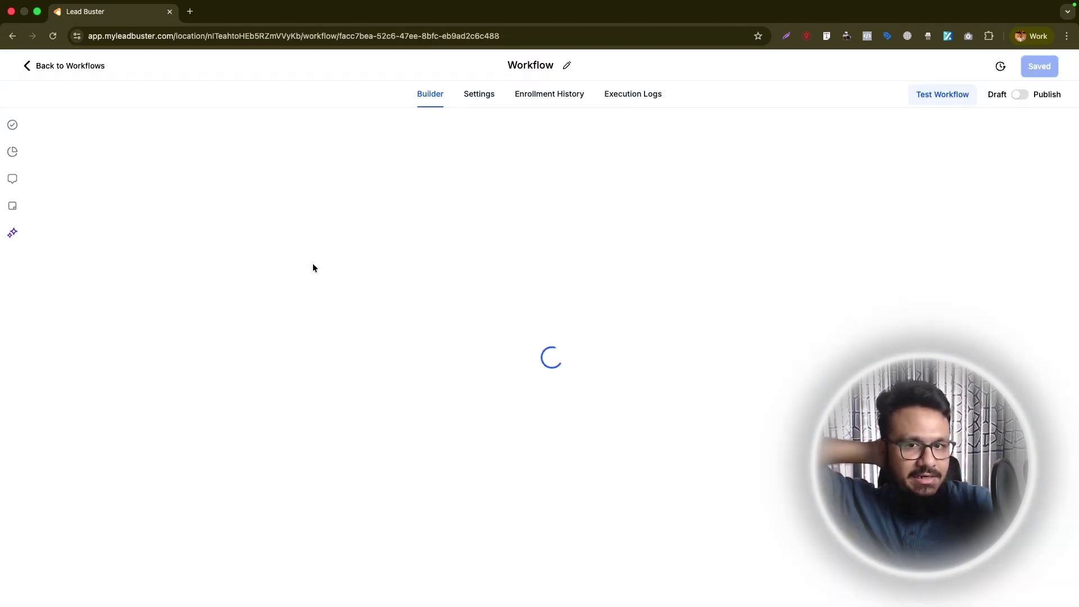
# - Insert an Assign To User step after Internal Notification that assigns contacts to a staff member
pyautogui.moveTo(279, 195)
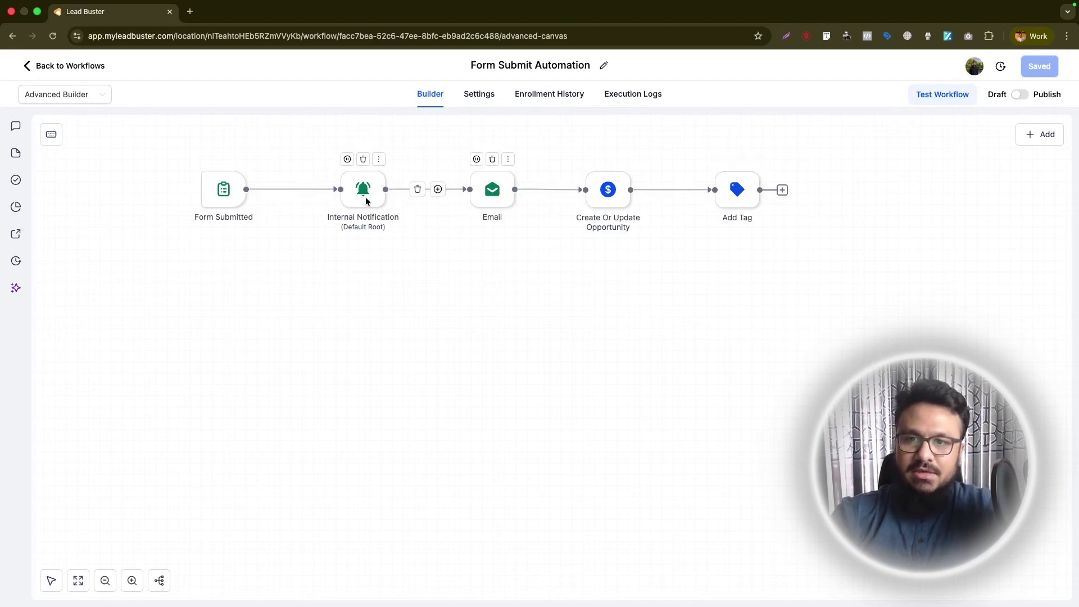
pyautogui.click(438, 189)
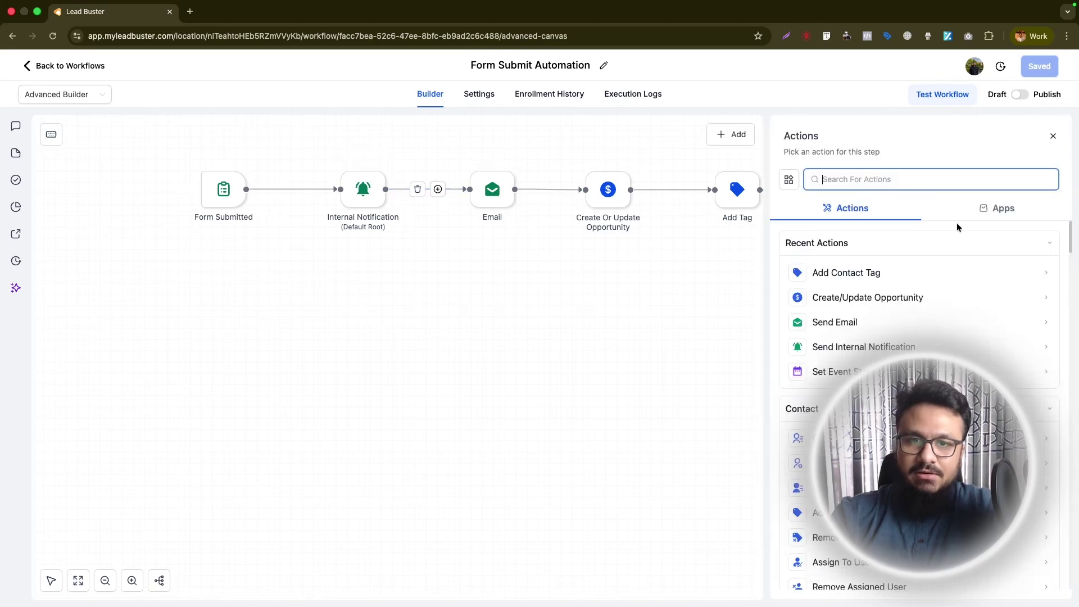
pyautogui.write('assi')
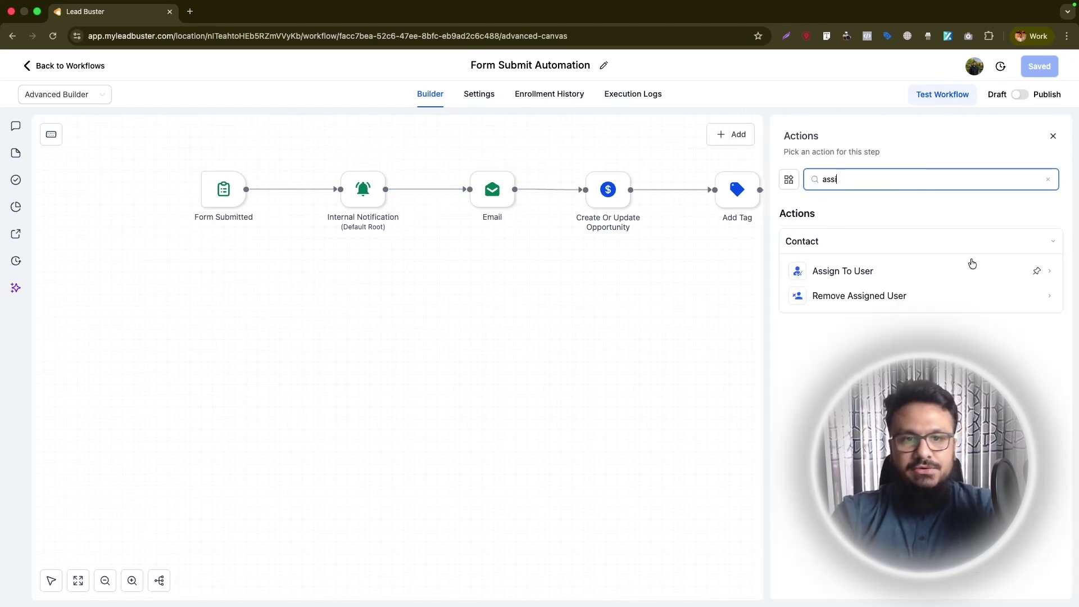
pyautogui.click(972, 267)
pyautogui.click(833, 264)
pyautogui.click(802, 309)
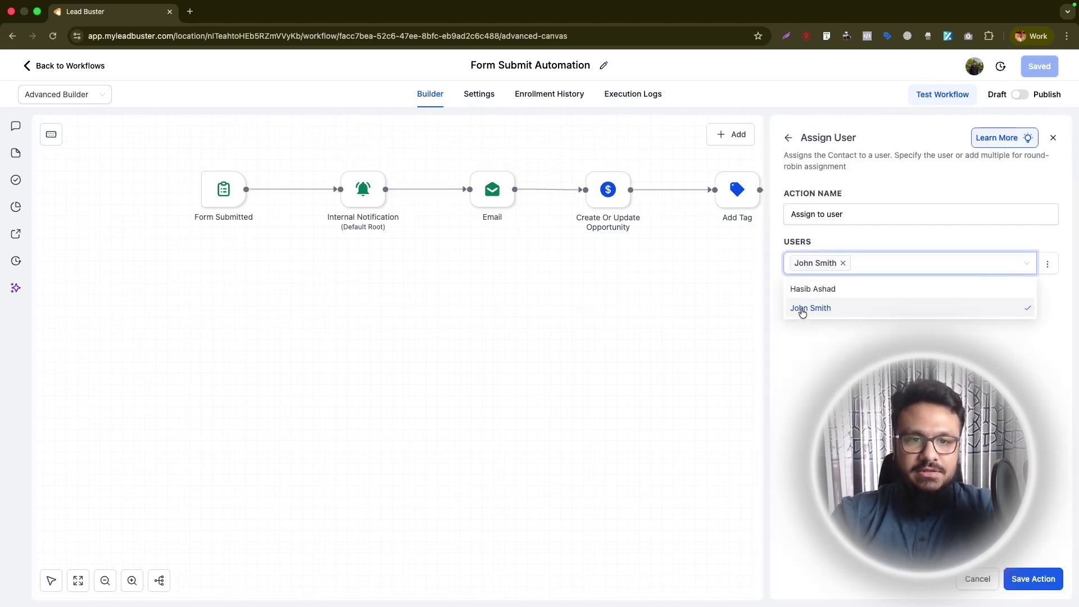
pyautogui.click(1033, 579)
pyautogui.click(922, 191)
pyautogui.write('tas')
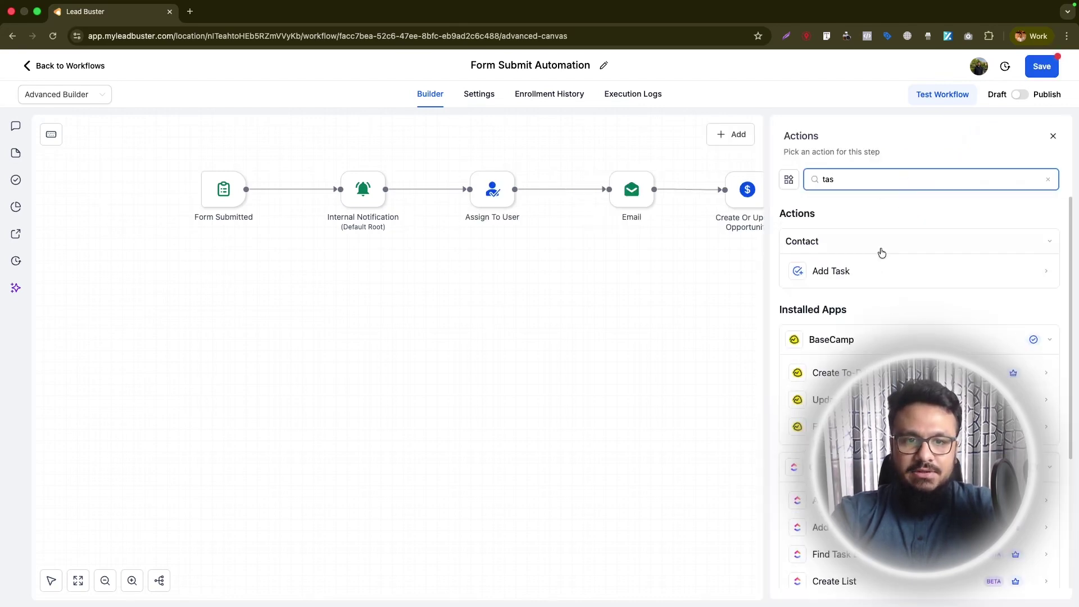
# - Choose Add Task and title it 'Follow Up with {{contact.name}}'
pyautogui.click(875, 262)
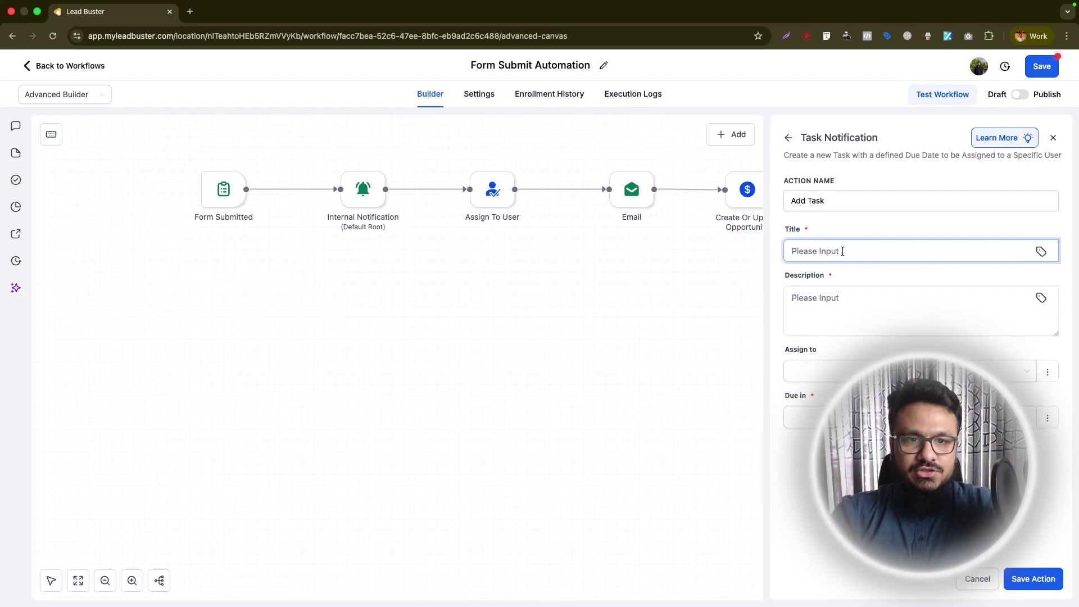
pyautogui.write('Follow Up with')
pyautogui.click(1041, 251)
pyautogui.click(964, 309)
pyautogui.click(887, 332)
pyautogui.click(905, 251)
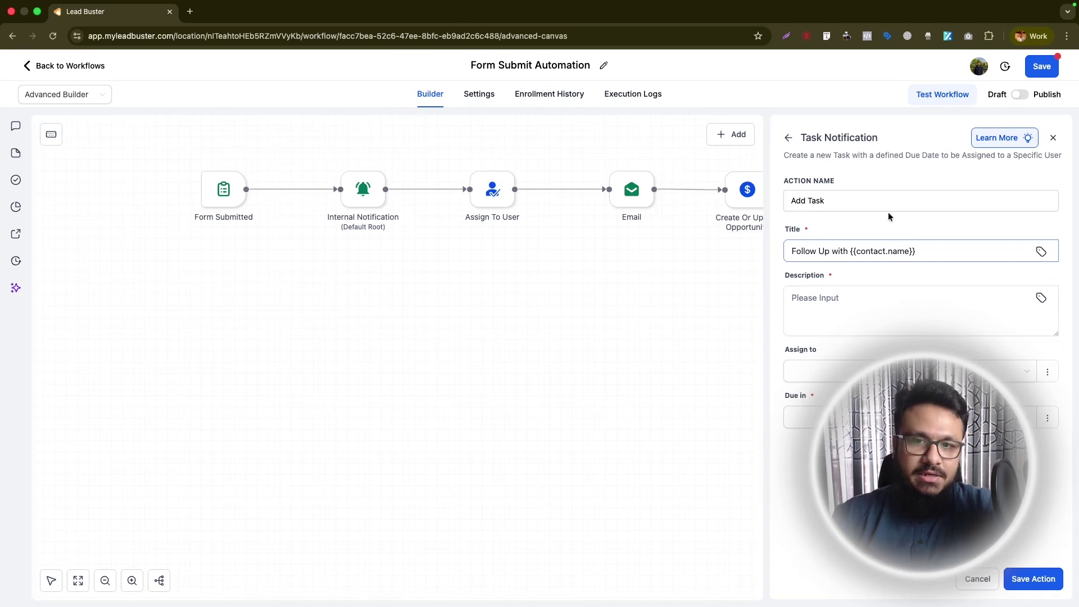
# - Set the task description to '{{contact.name}} has inquired via website contact form. Please follow up/call them.'
pyautogui.click(877, 292)
pyautogui.click(1042, 297)
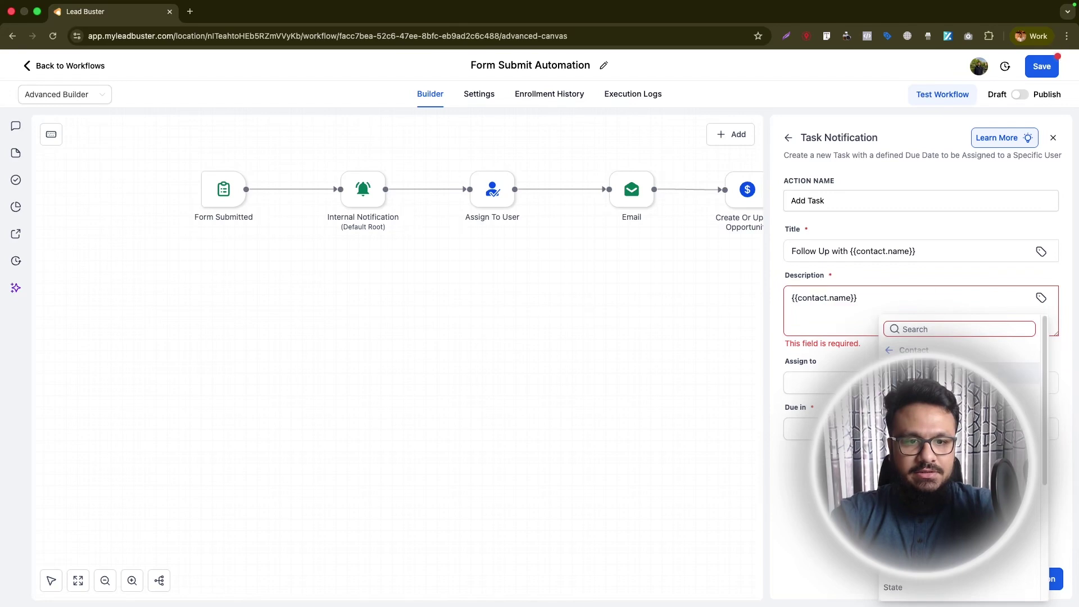
pyautogui.click(908, 371)
pyautogui.write('has inquired via ')
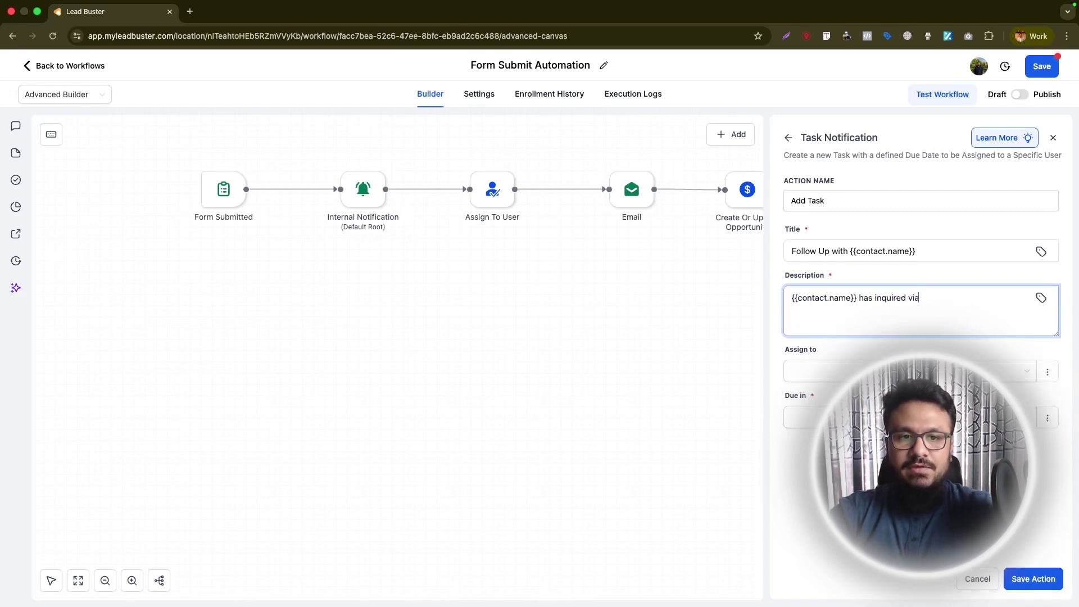
pyautogui.write('website contact form. Please follow up/call them.')
# - Assign the task to the contact's assigned user, due in 2 Days
pyautogui.click(820, 371)
pyautogui.click(823, 394)
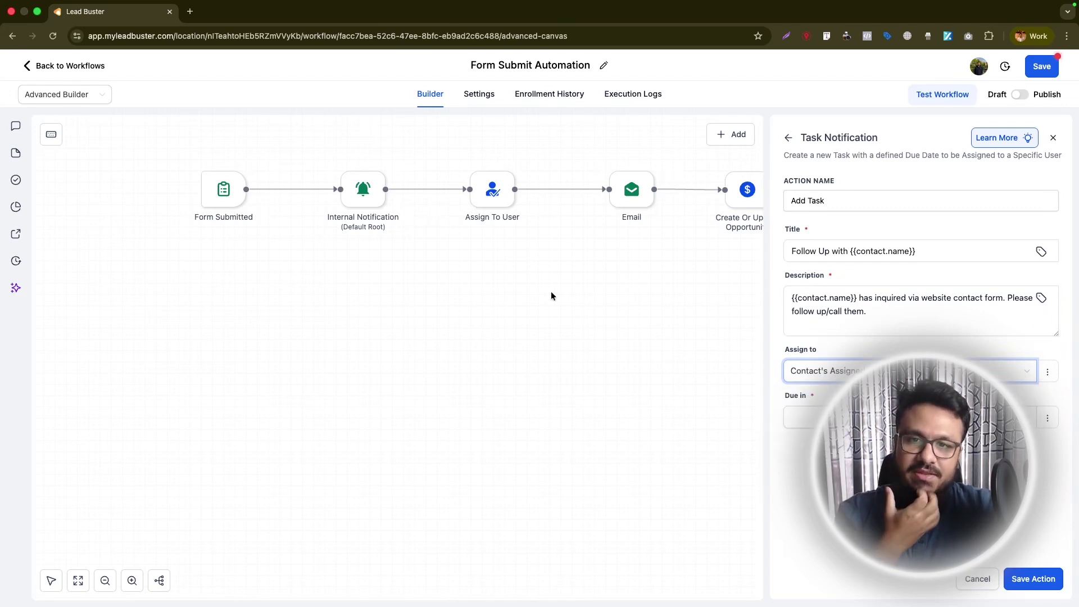
pyautogui.moveTo(506, 201)
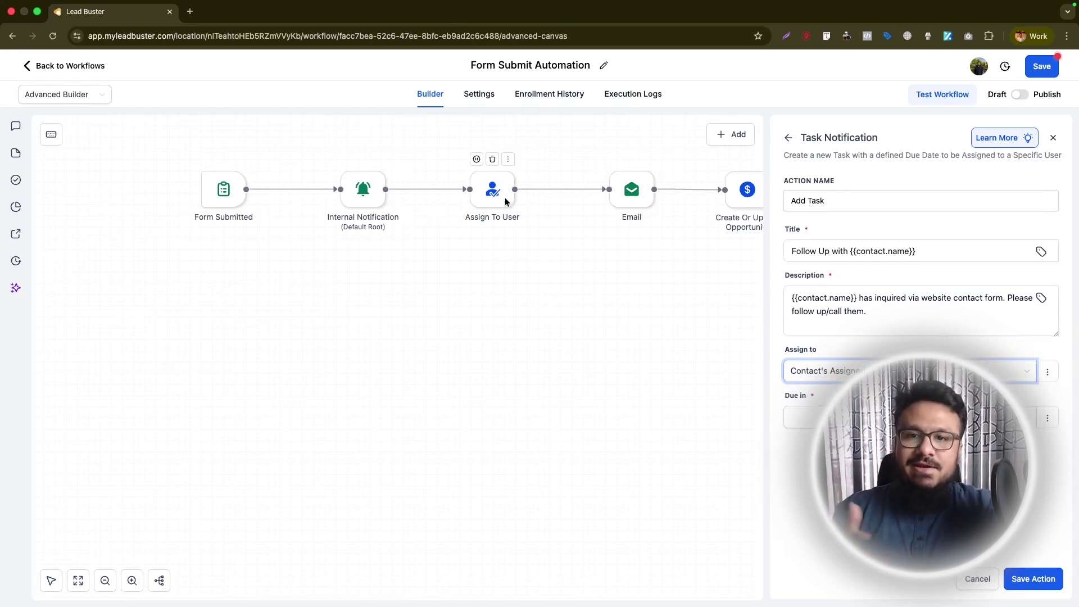
pyautogui.click(810, 418)
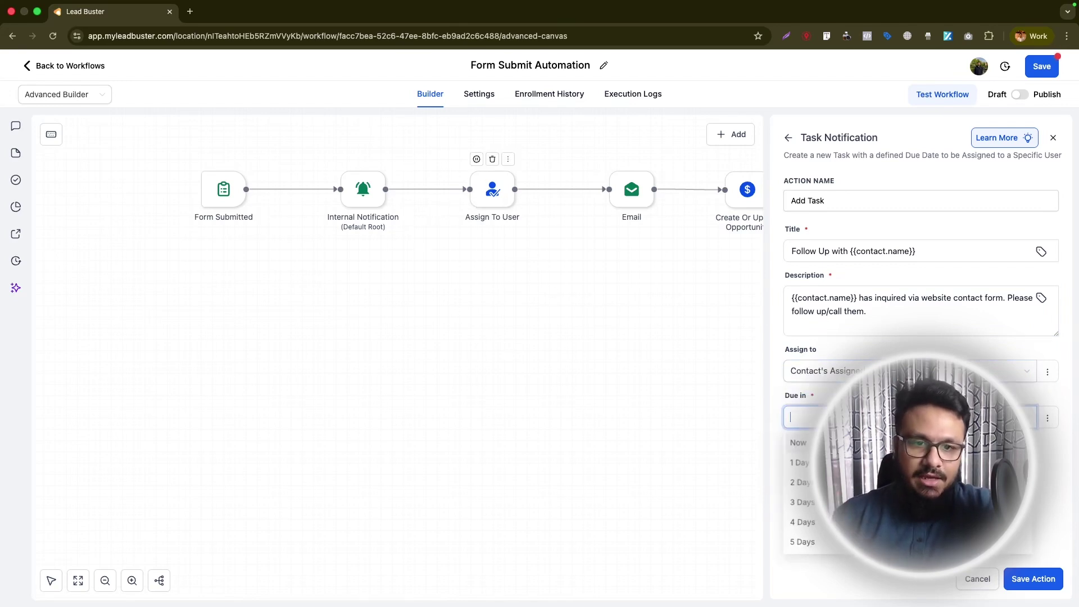
pyautogui.click(811, 492)
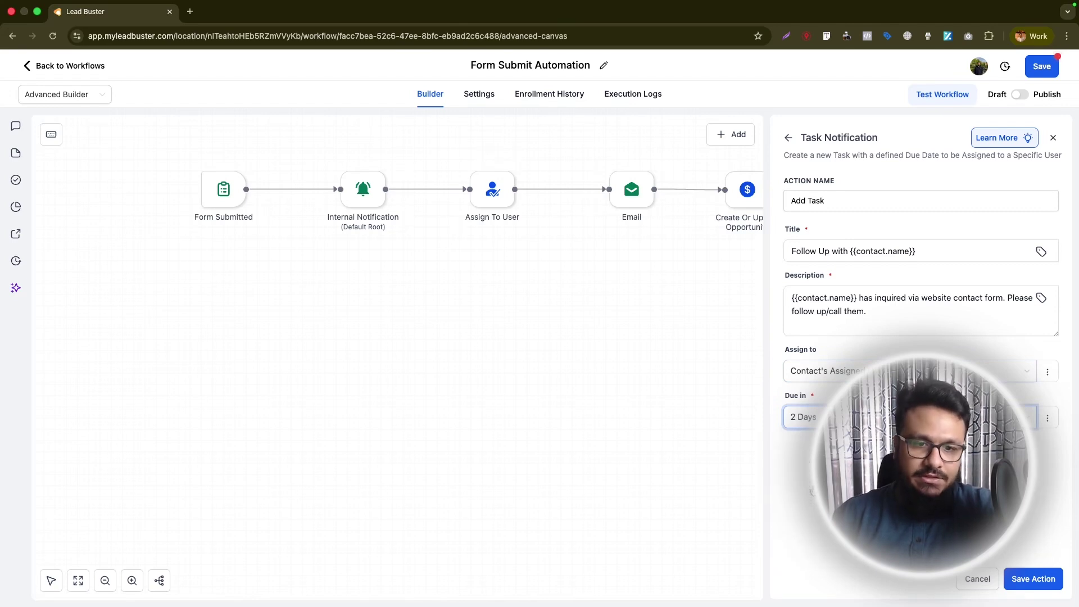
# - Save the Add Task action, then switch the workflow to Publish and save it
pyautogui.click(1041, 585)
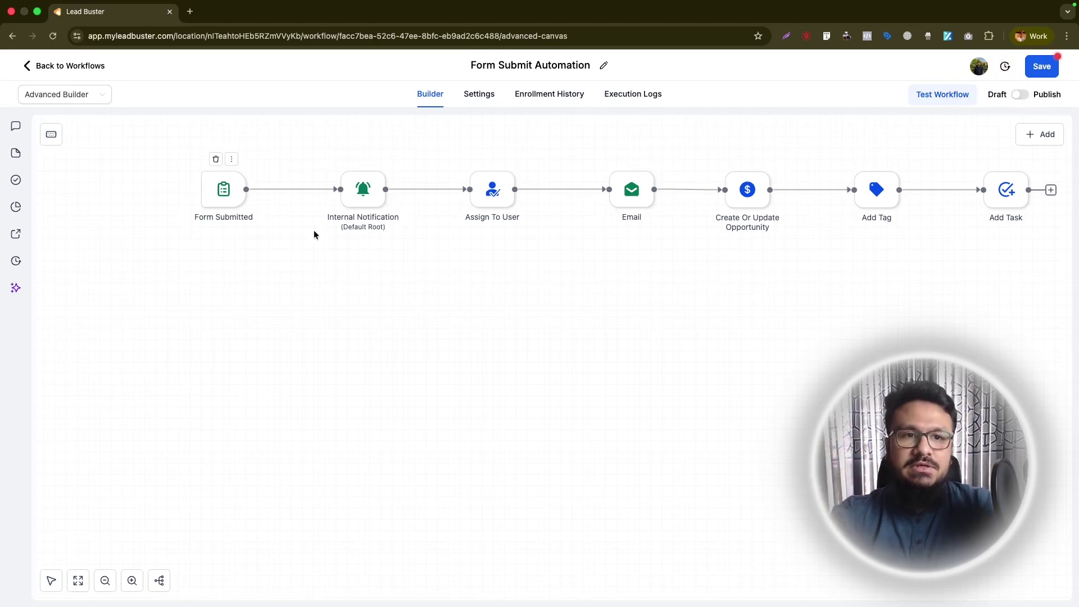
pyautogui.click(1019, 96)
pyautogui.click(1042, 70)
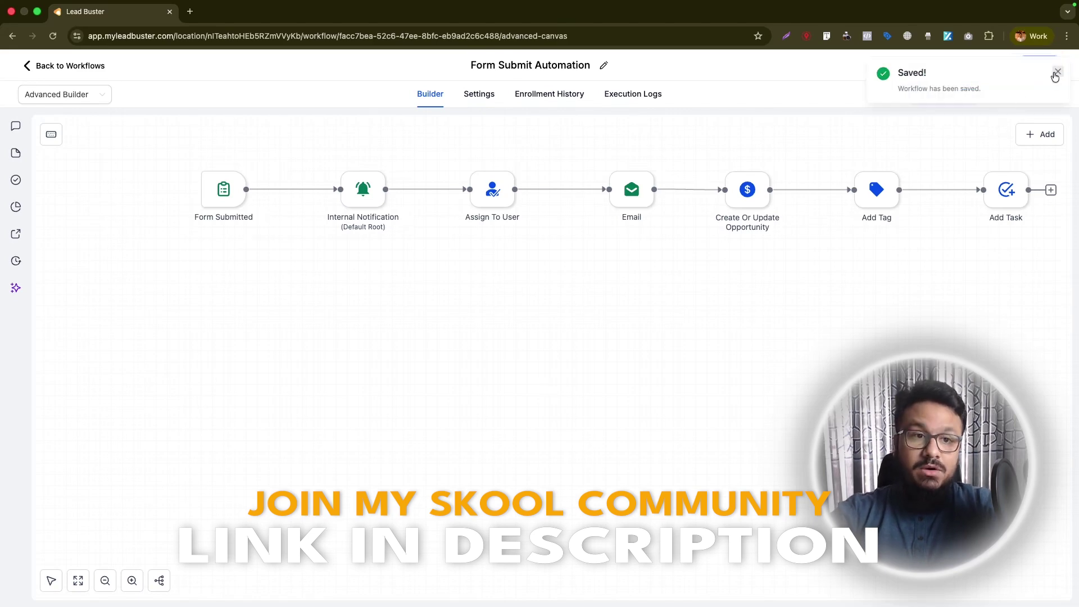
pyautogui.click(1056, 73)
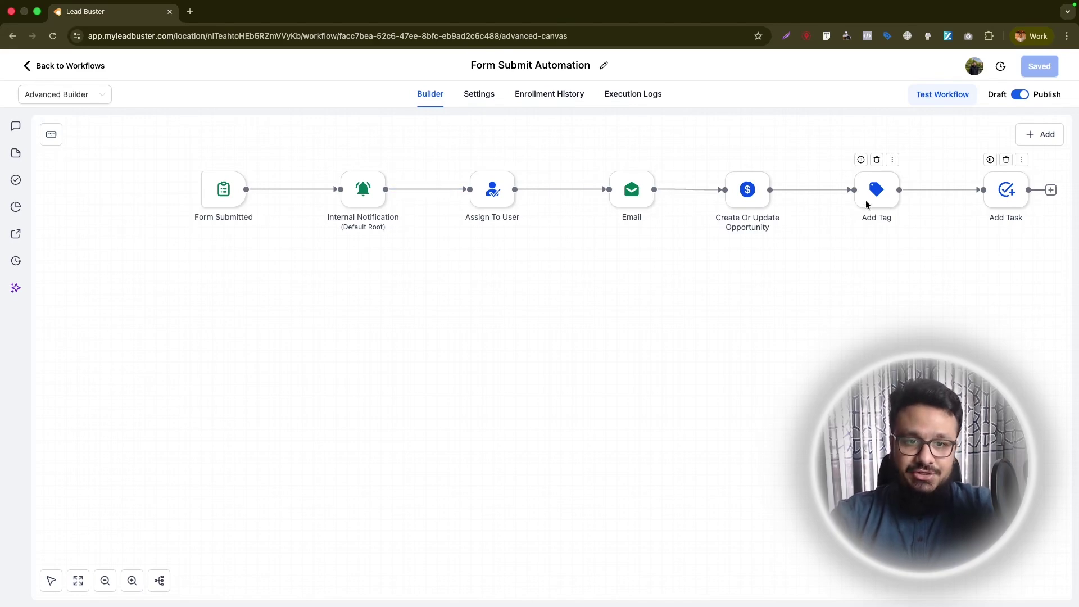
# - Browse the full Actions list, then close the picker to view the complete workflow chain
pyautogui.rightClick(655, 300)
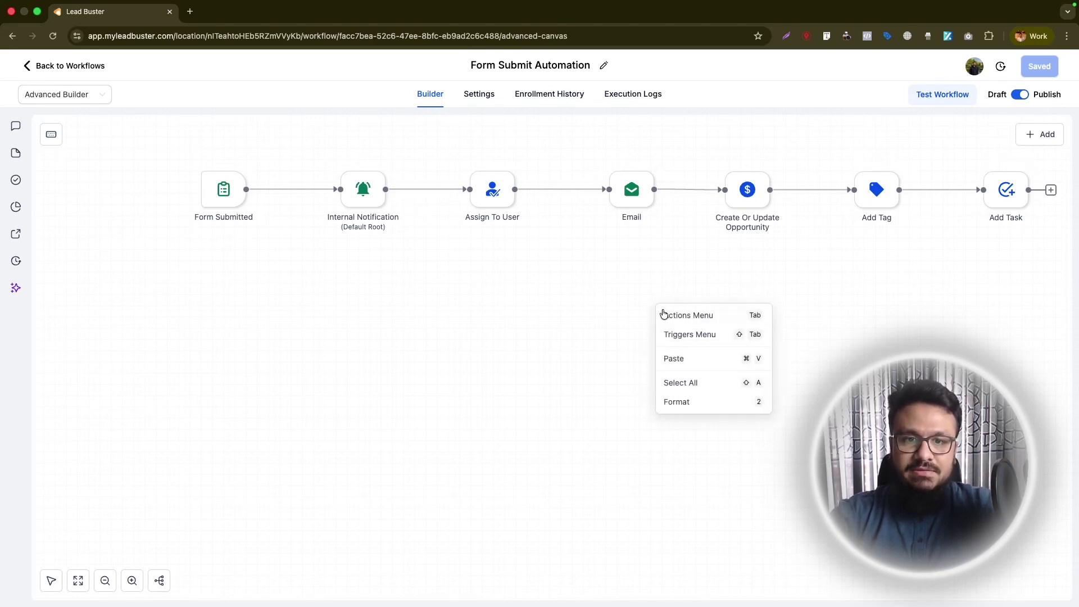
pyautogui.click(678, 313)
pyautogui.scroll(-5, 916, 371)
pyautogui.scroll(-10, 916, 371)
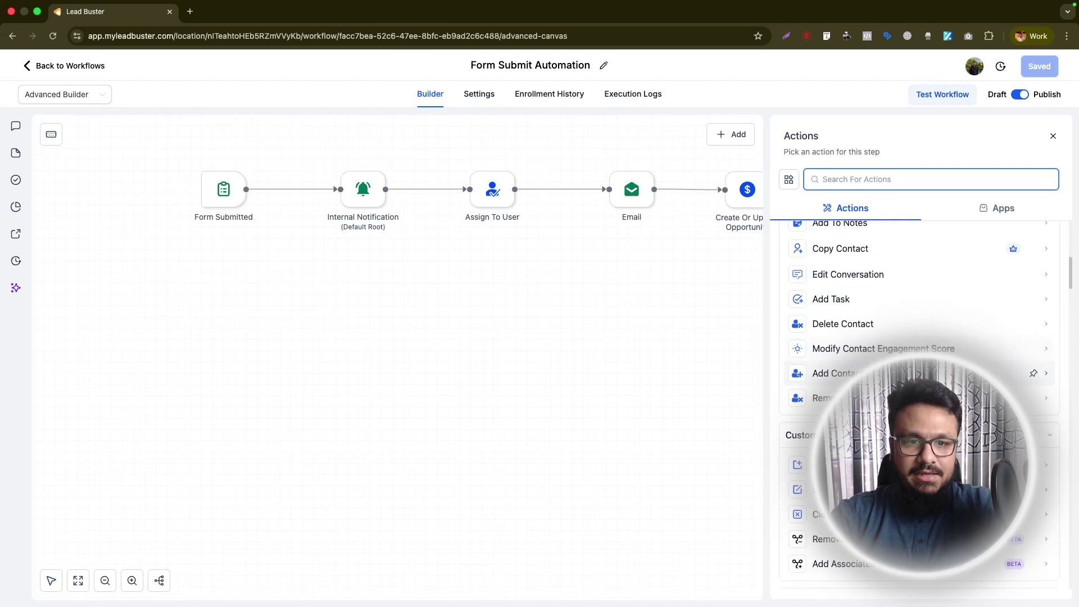
pyautogui.scroll(-8, 917, 371)
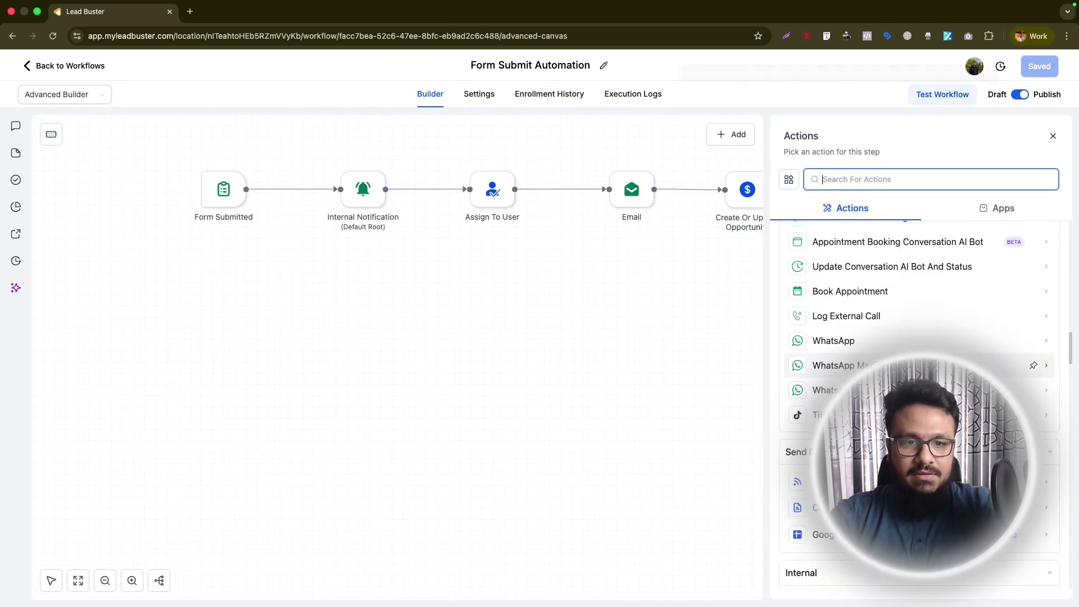
pyautogui.scroll(4, 916, 371)
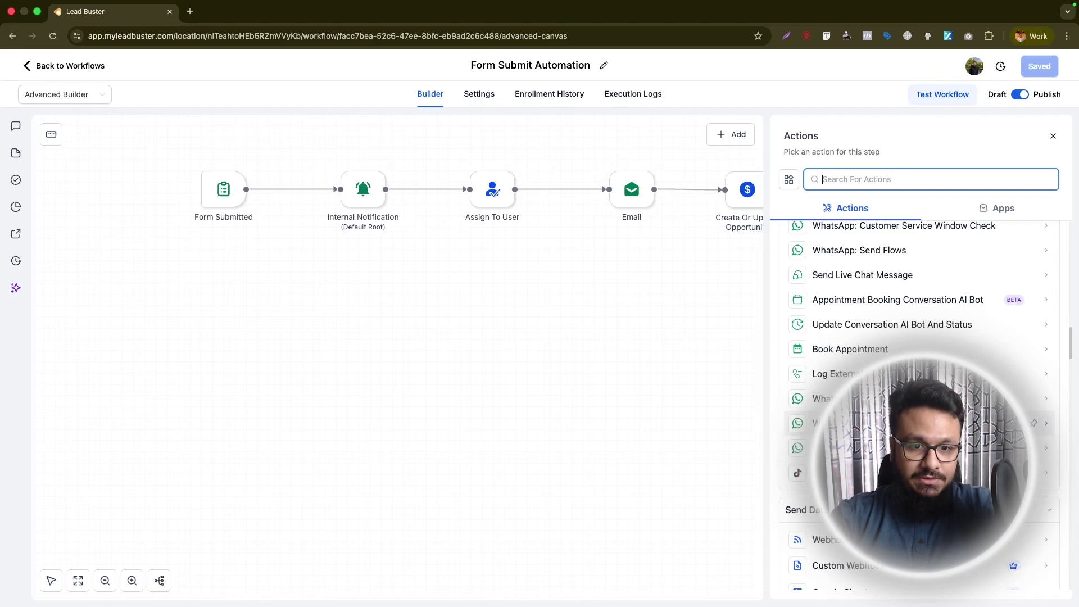
pyautogui.scroll(-10, 917, 371)
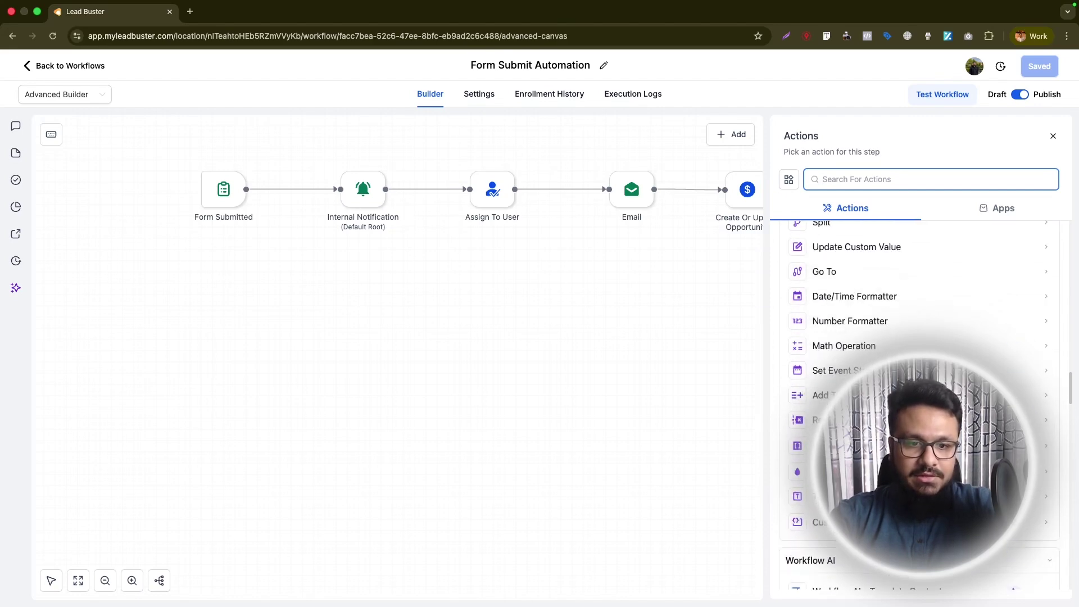
pyautogui.scroll(-2, 916, 371)
pyautogui.scroll(-10, 916, 371)
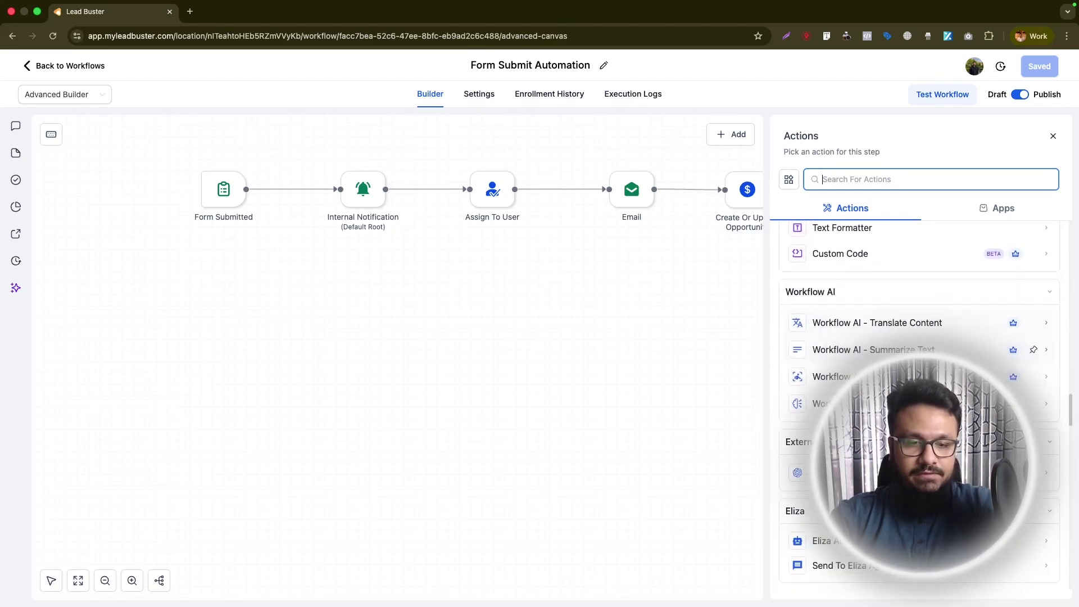
pyautogui.scroll(-3, 920, 405)
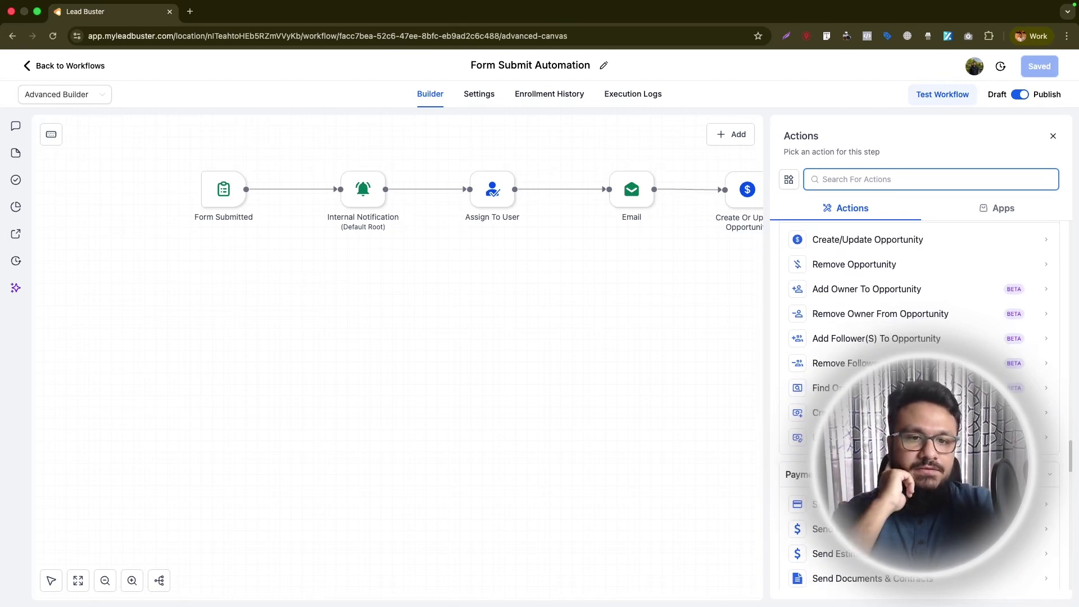
pyautogui.scroll(3, 916, 393)
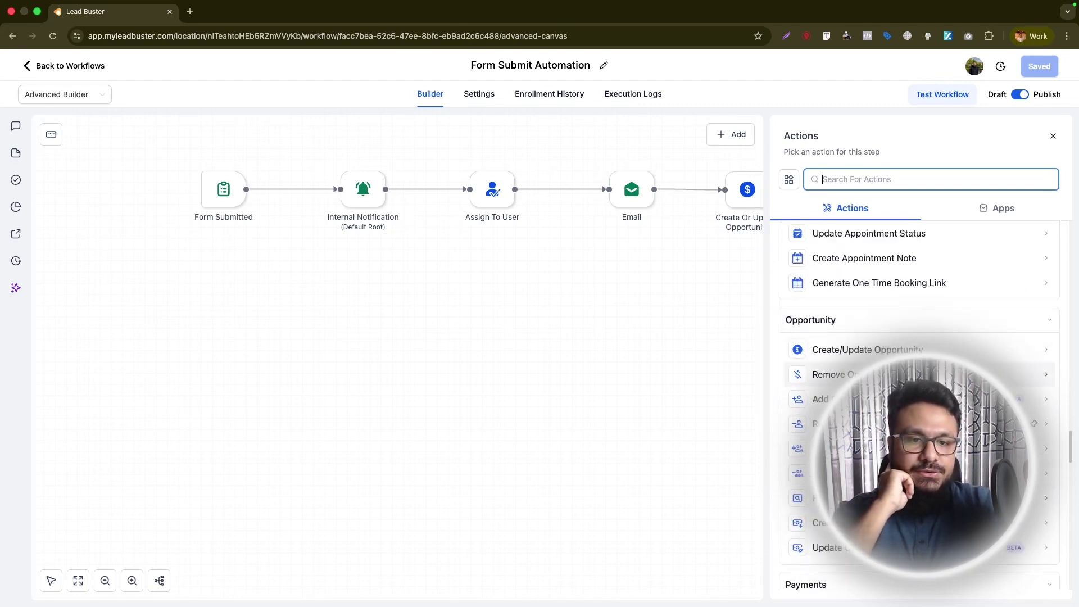
pyautogui.scroll(-9, 920, 393)
pyautogui.scroll(-4, 920, 393)
pyautogui.scroll(2, 887, 319)
pyautogui.scroll(3, 863, 310)
pyautogui.scroll(15, 920, 394)
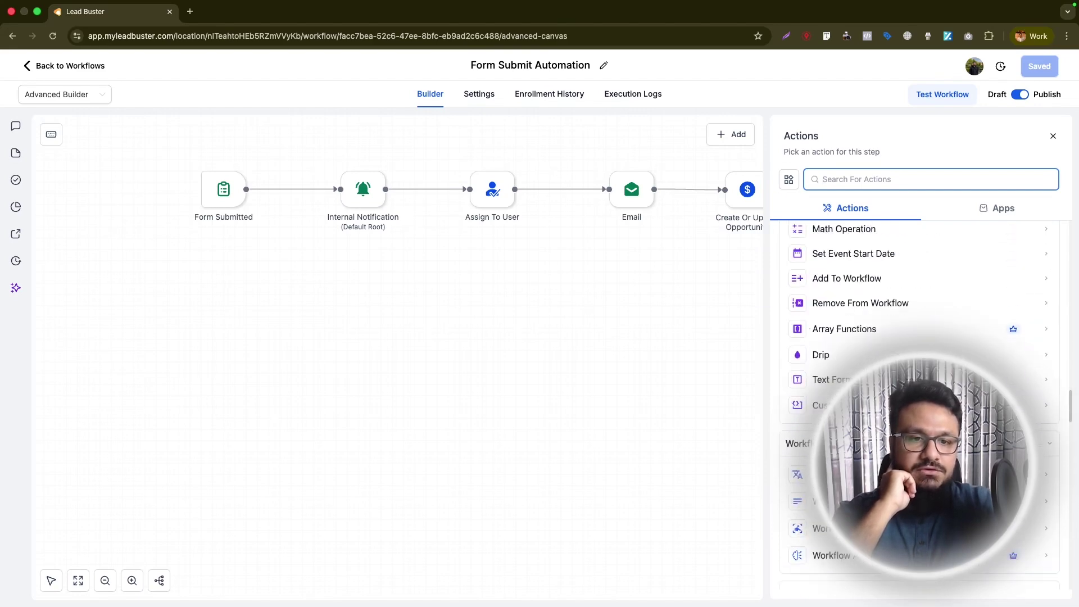
pyautogui.scroll(-6, 919, 393)
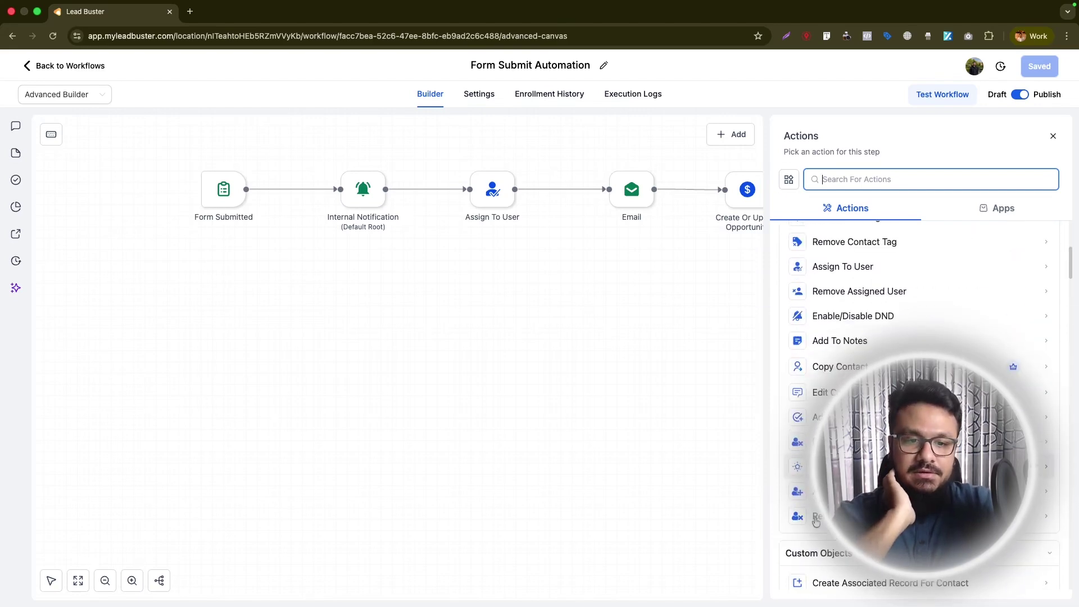
pyautogui.scroll(6, 904, 330)
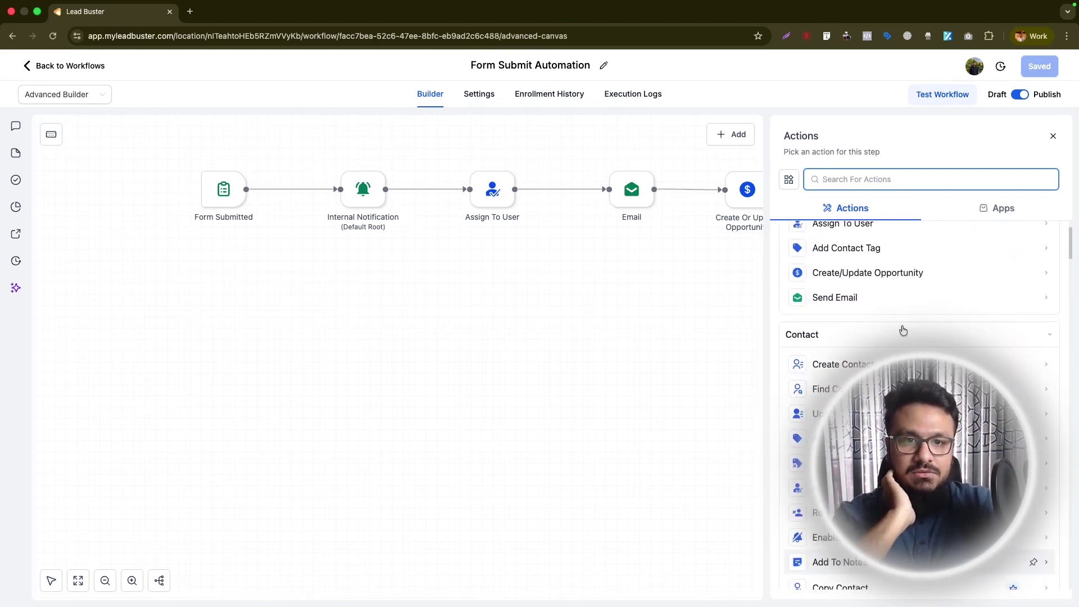
pyautogui.click(1051, 137)
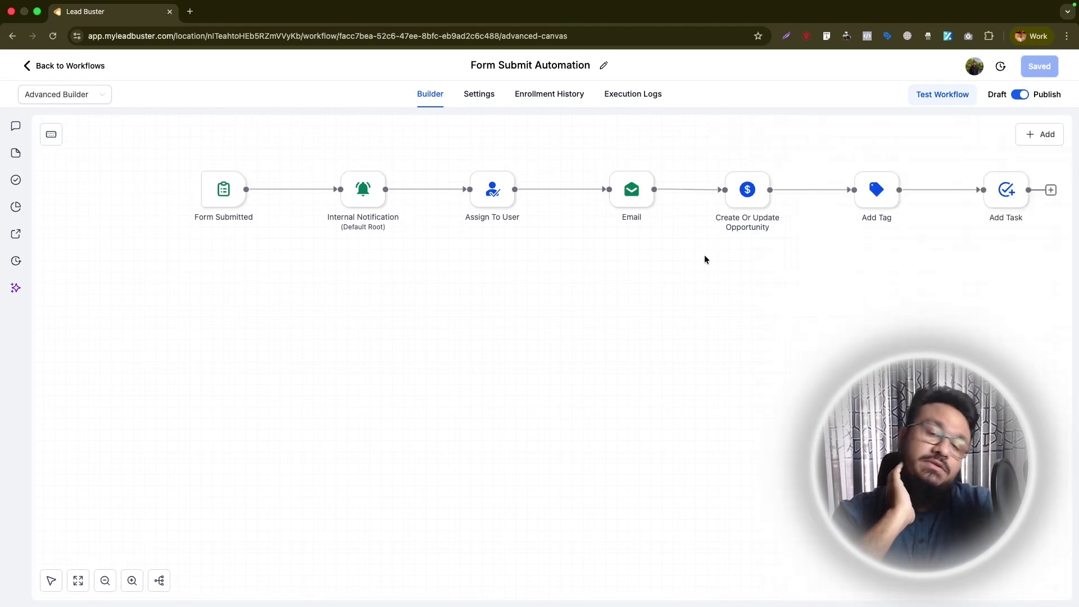
# - Create a new workflow from the Appointment Confirmation + Reminder recipe template
pyautogui.click(1034, 143)
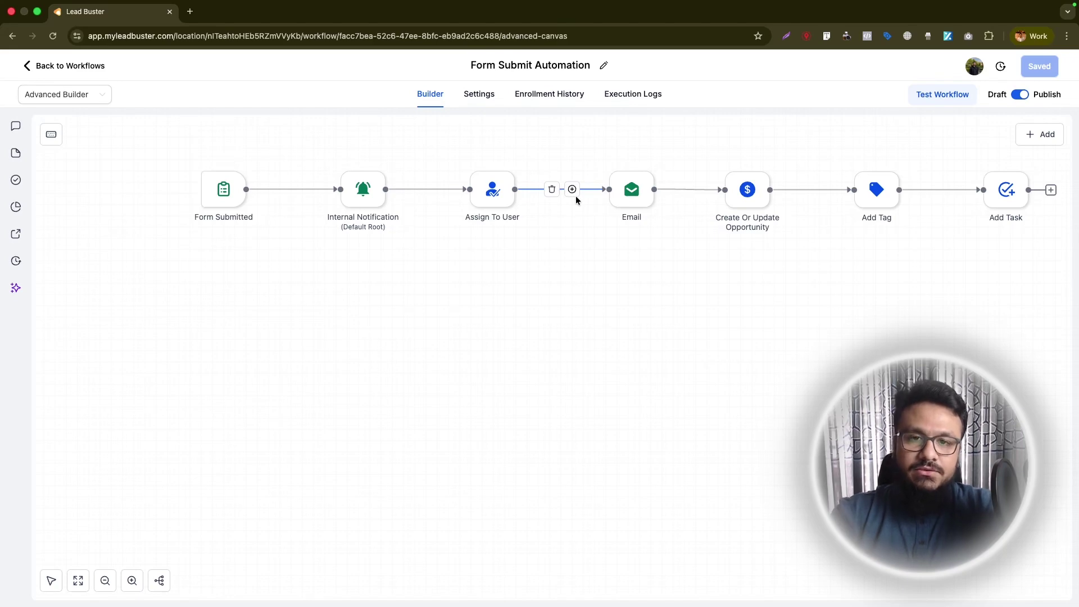
pyautogui.click(67, 66)
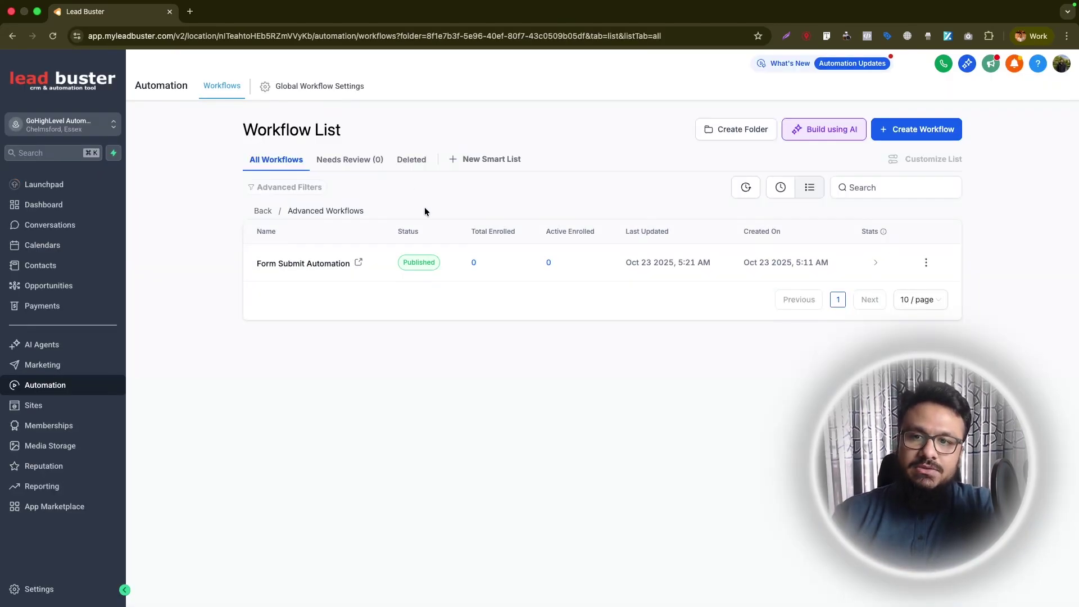
pyautogui.click(906, 132)
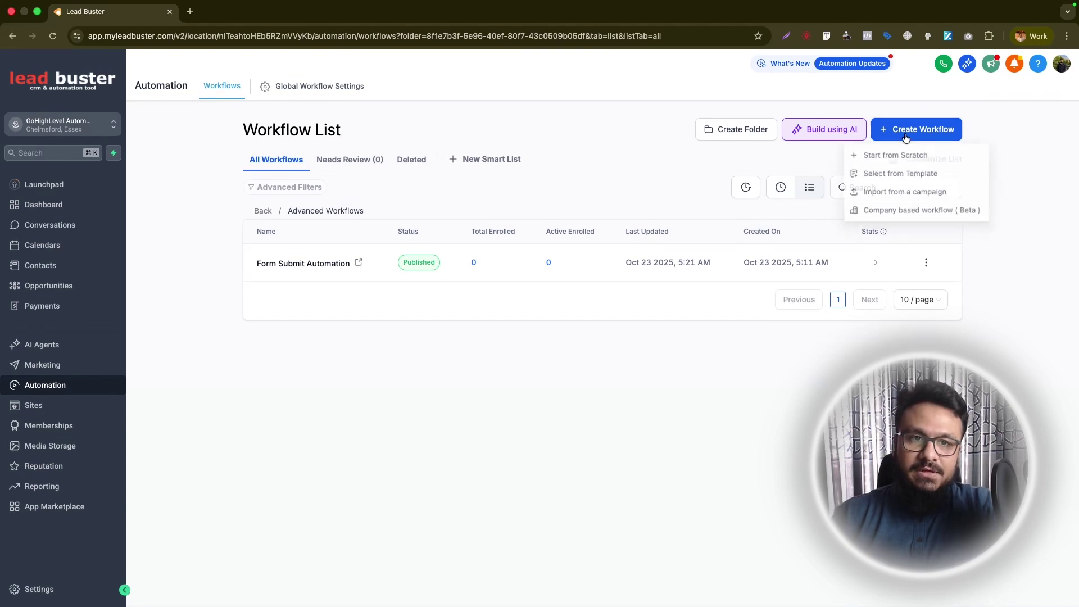
pyautogui.click(895, 175)
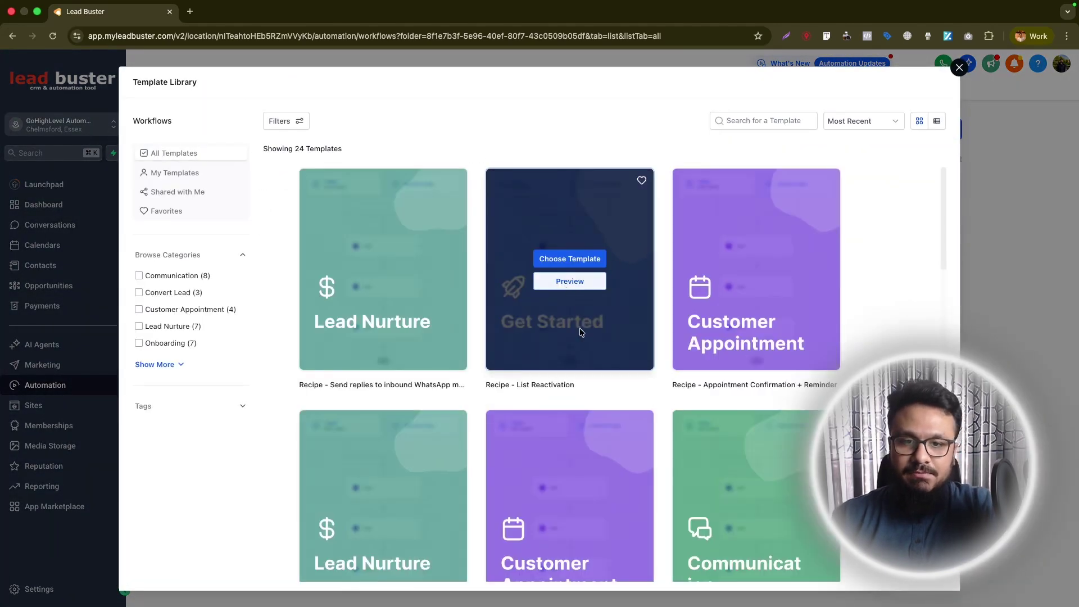
pyautogui.moveTo(767, 320)
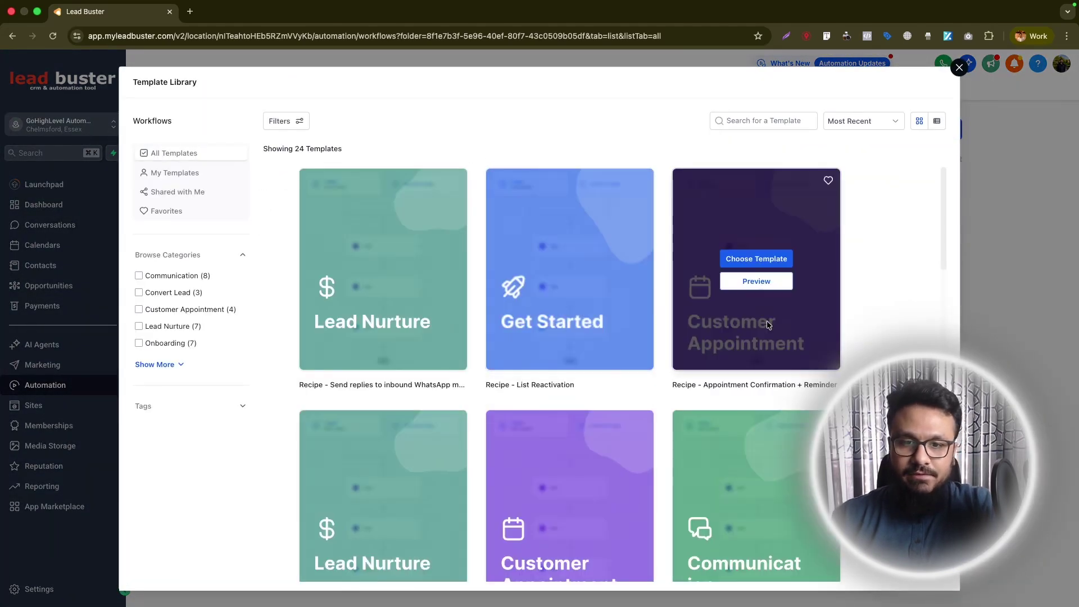
pyautogui.click(768, 263)
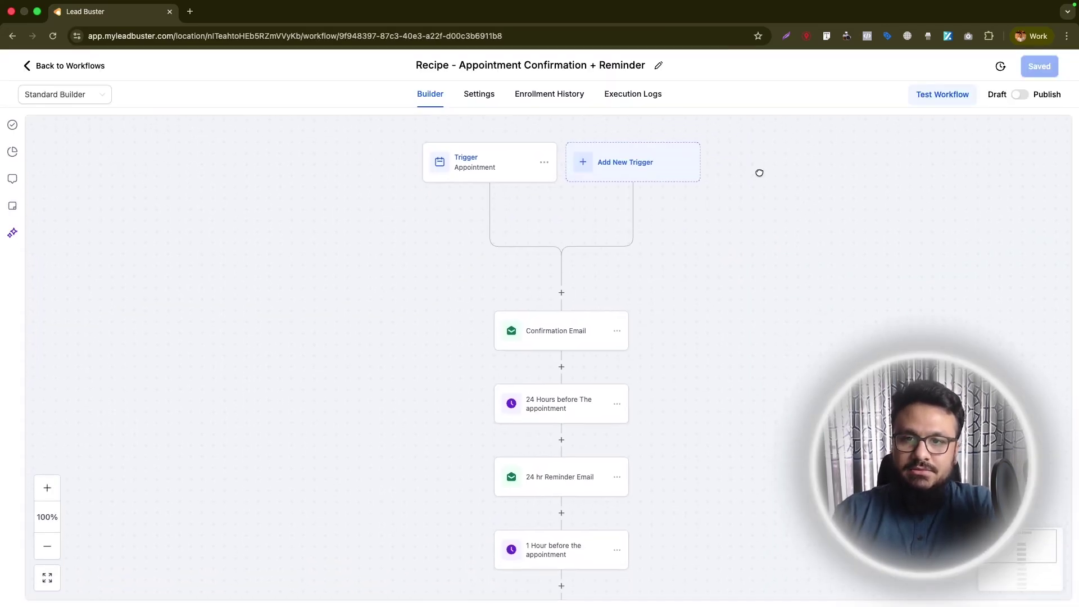
# - Review the recipe's steps and inspect the appointment trigger's settings
pyautogui.scroll(-15, 585, 361)
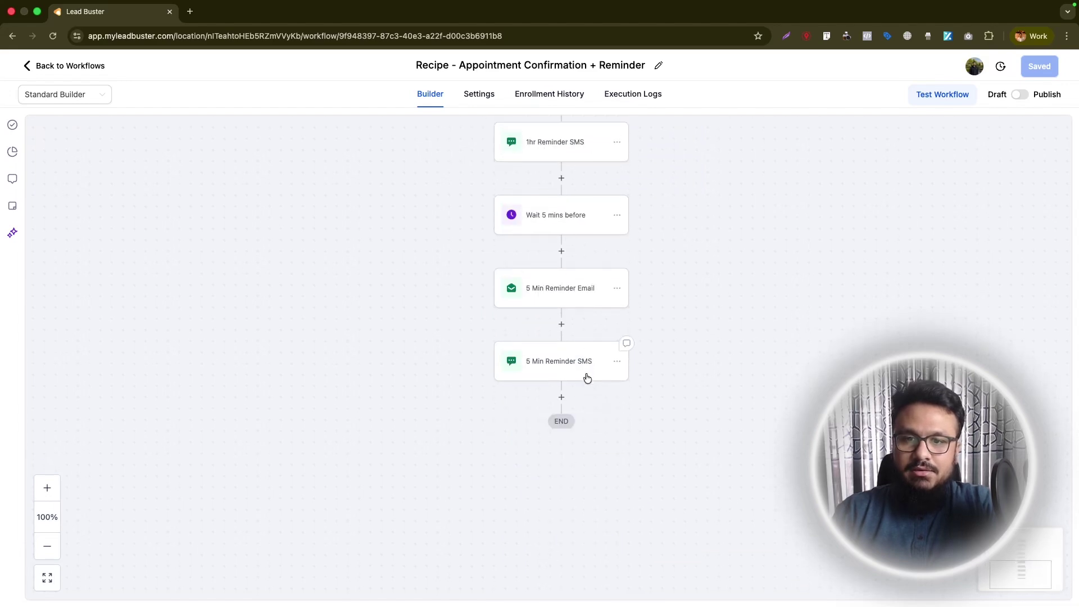
pyautogui.scroll(13, 585, 373)
pyautogui.scroll(3, 588, 267)
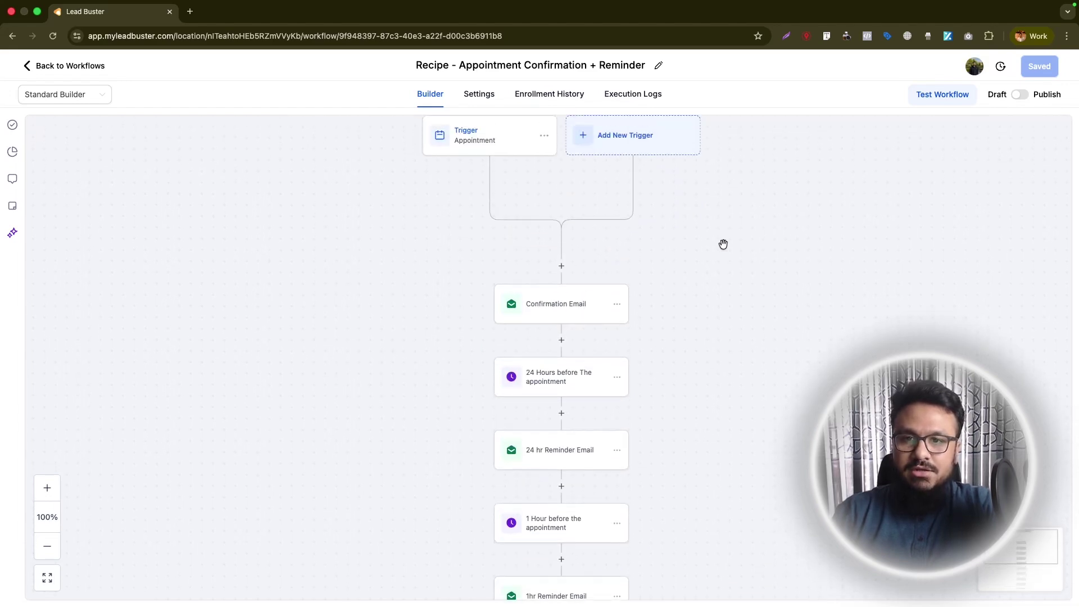
pyautogui.click(478, 144)
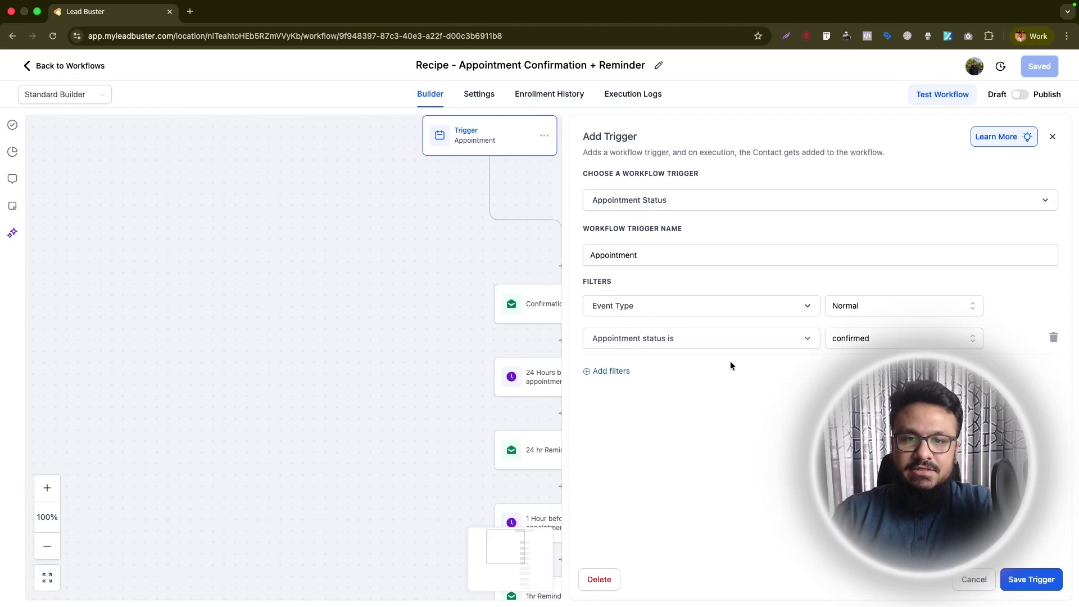
pyautogui.click(1053, 137)
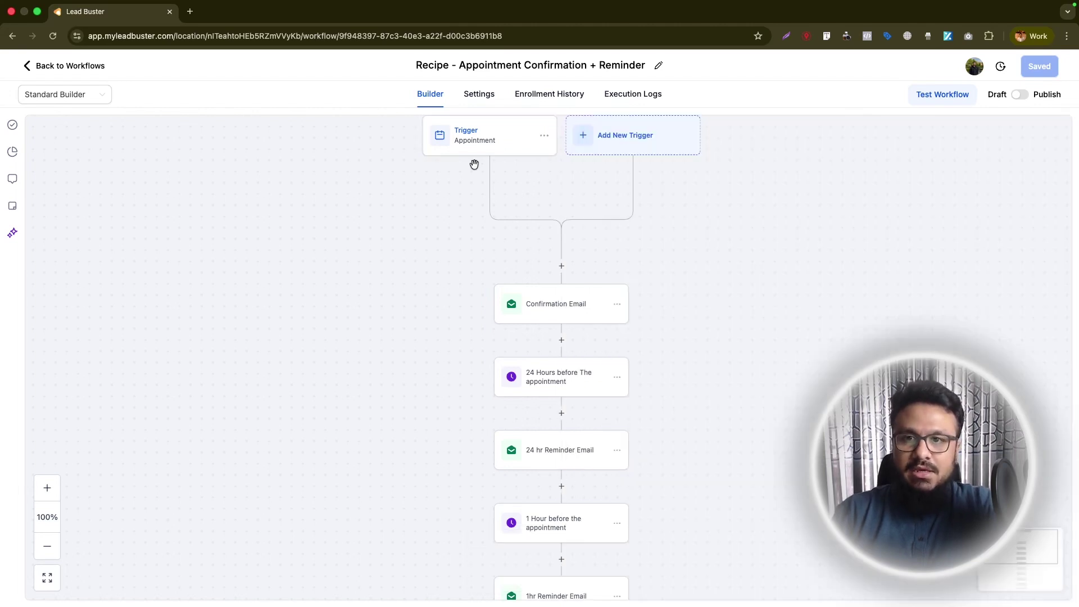
# - Insert a new step before Confirmation Email and search the actions for 'create'
pyautogui.moveTo(433, 241); pyautogui.dragTo(421, 260)
pyautogui.scroll(-1, 523, 284)
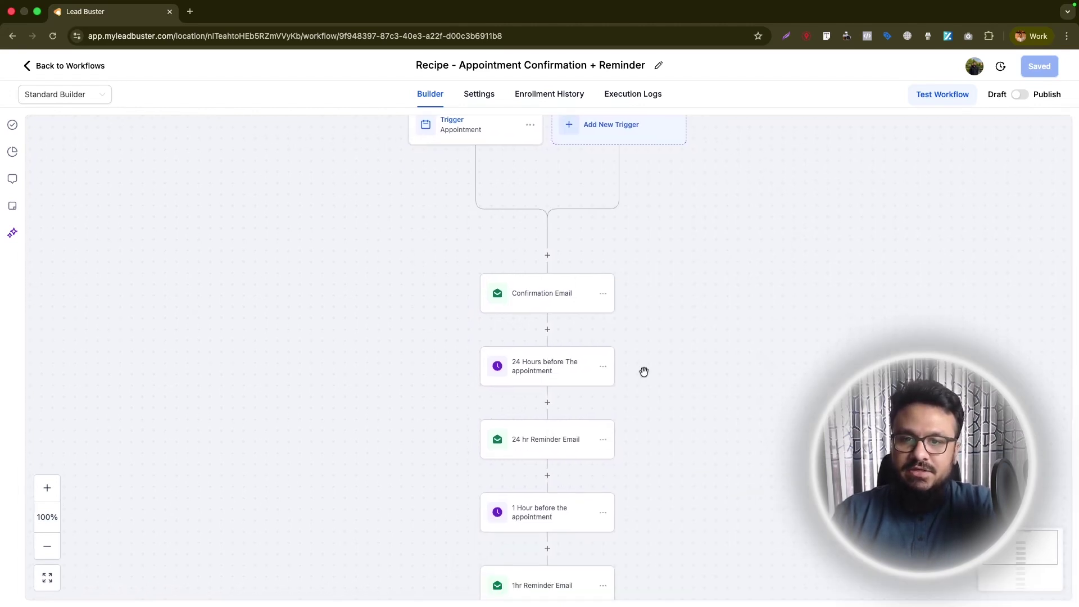
pyautogui.scroll(-3, 607, 219)
pyautogui.scroll(-5, 573, 527)
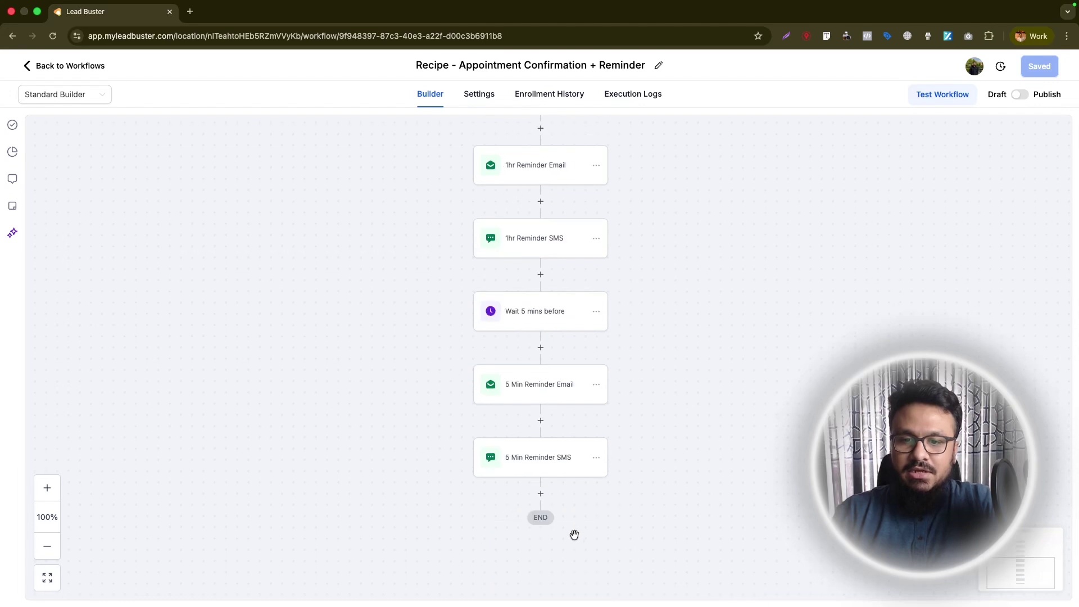
pyautogui.scroll(7, 565, 439)
pyautogui.click(540, 209)
pyautogui.write('create')
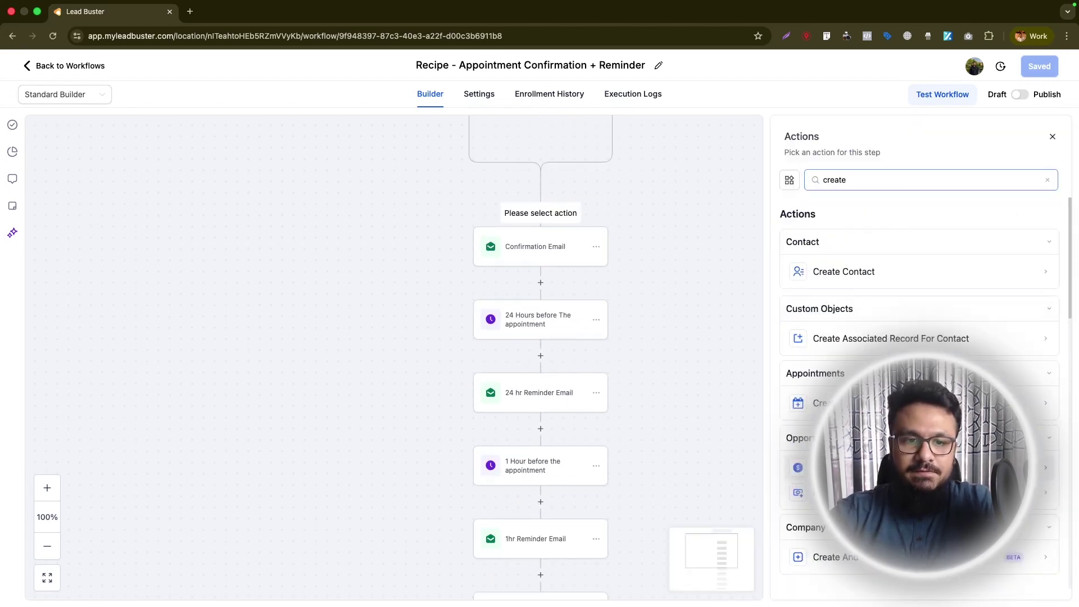
# - Add a Create Or Update Opportunity step: Sales Pipeline, stage Appointment Booked, value 1000, and save it
pyautogui.click(843, 468)
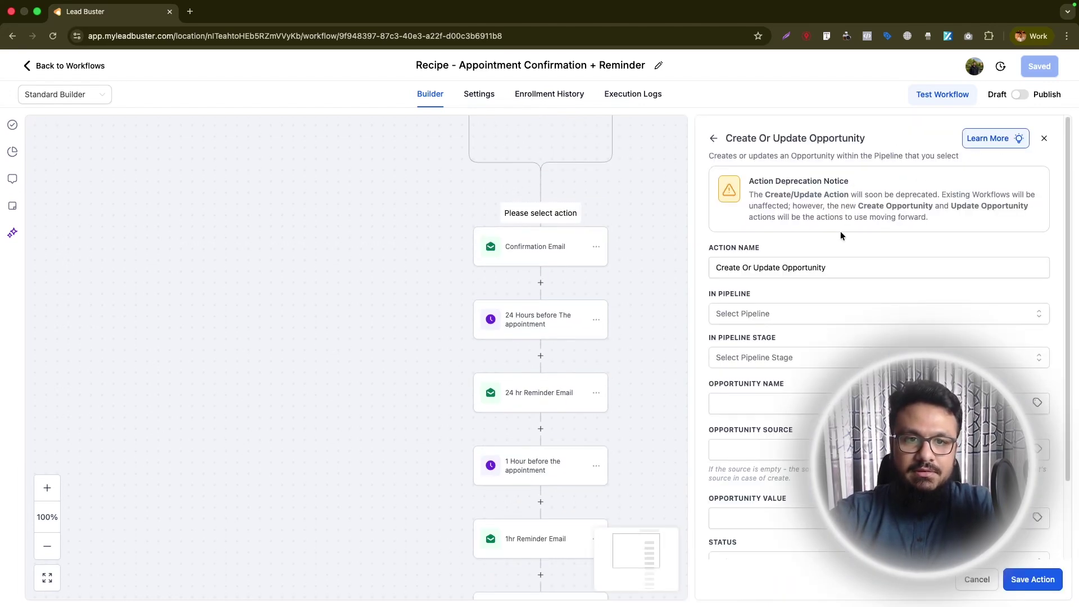
pyautogui.click(753, 313)
pyautogui.click(751, 365)
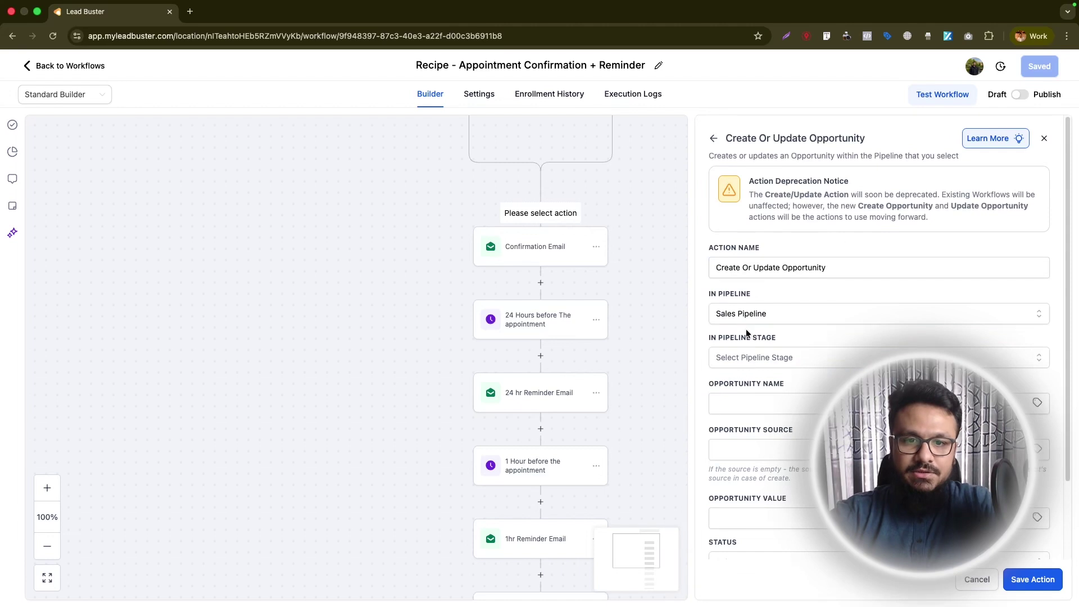
pyautogui.click(753, 355)
pyautogui.click(756, 449)
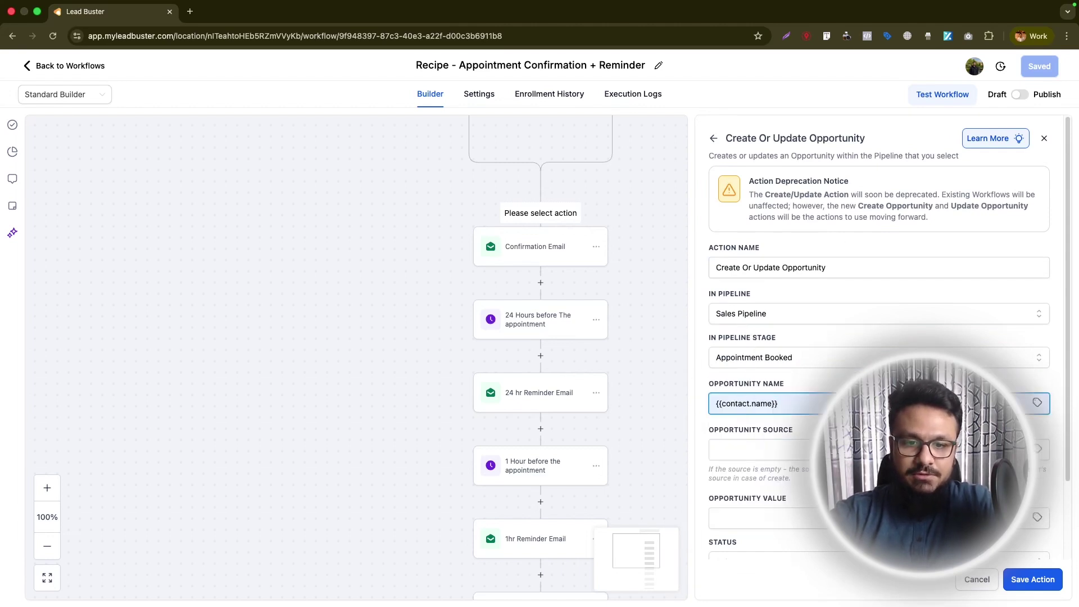
pyautogui.scroll(-1, 780, 487)
pyautogui.click(742, 494)
pyautogui.write('1000')
pyautogui.scroll(-1, 753, 523)
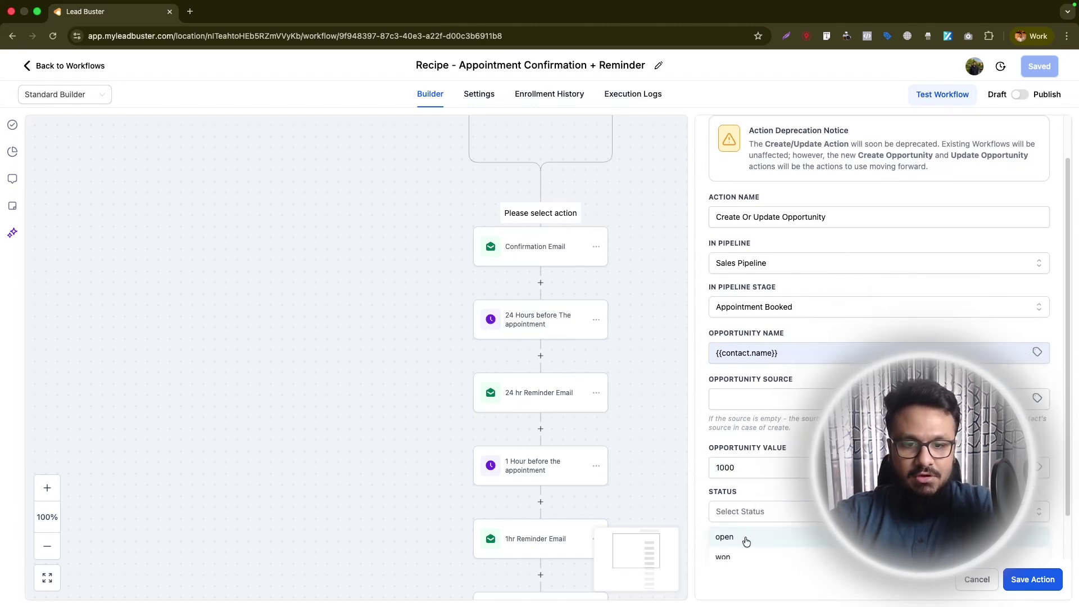
pyautogui.click(1033, 580)
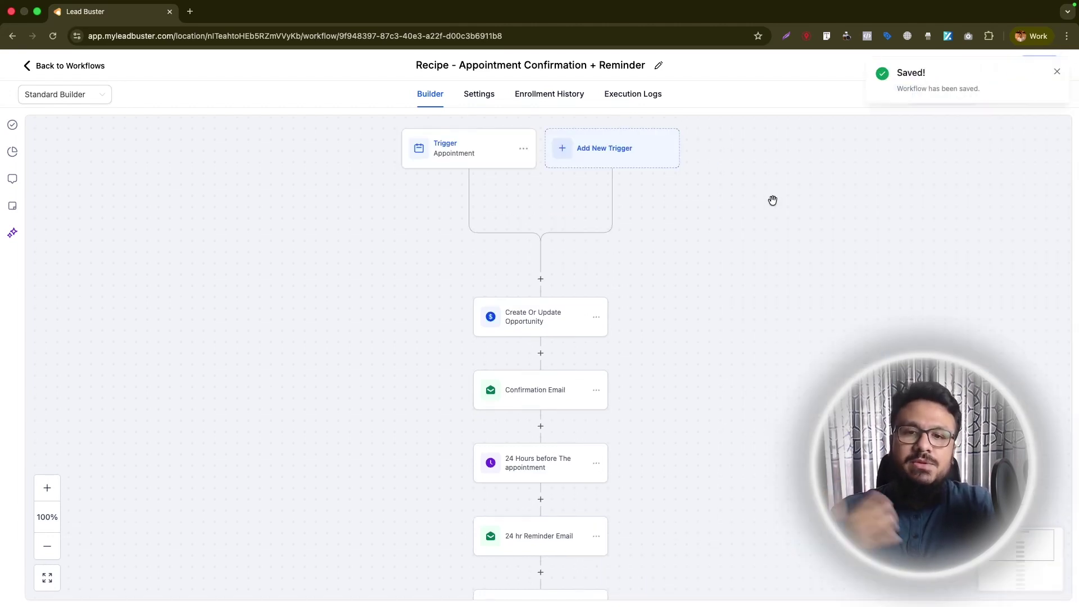
pyautogui.click(1060, 72)
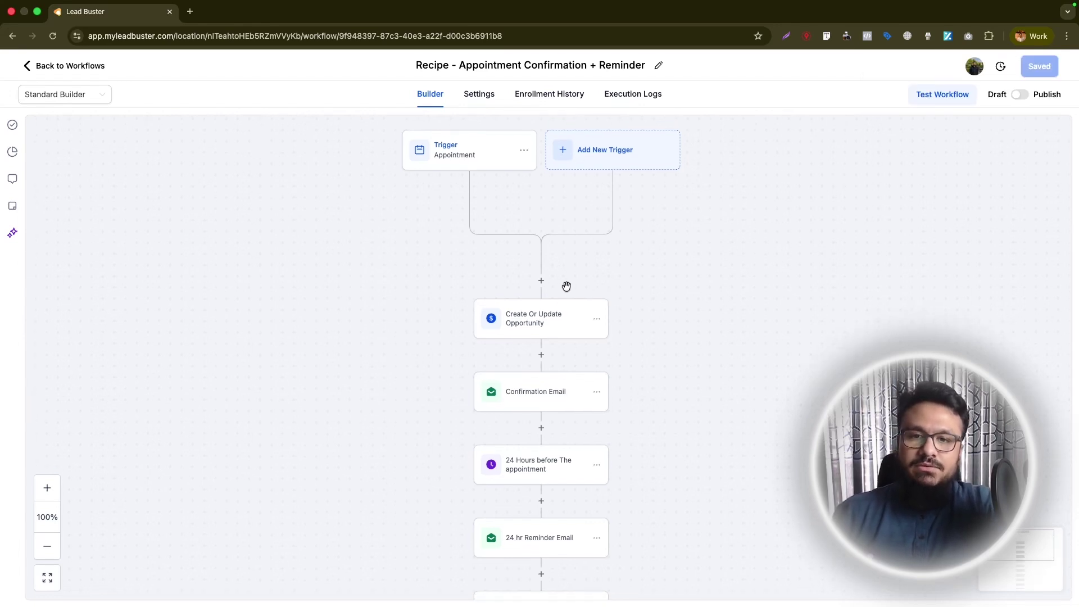
# - Switch the reminder workflow to the Advanced Builder and auto-arrange its steps
pyautogui.click(83, 105)
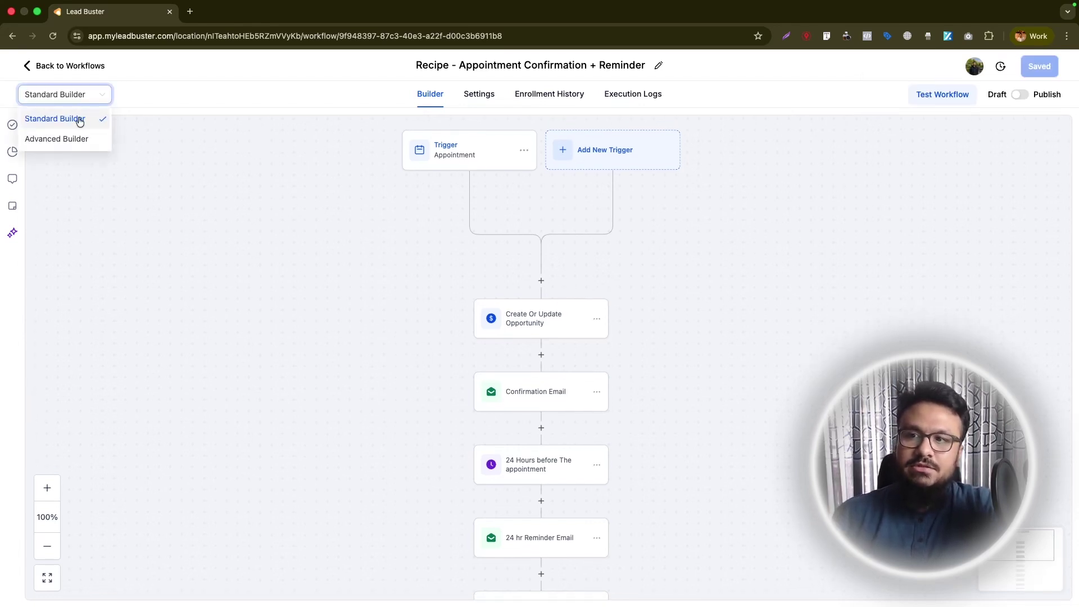
pyautogui.click(75, 137)
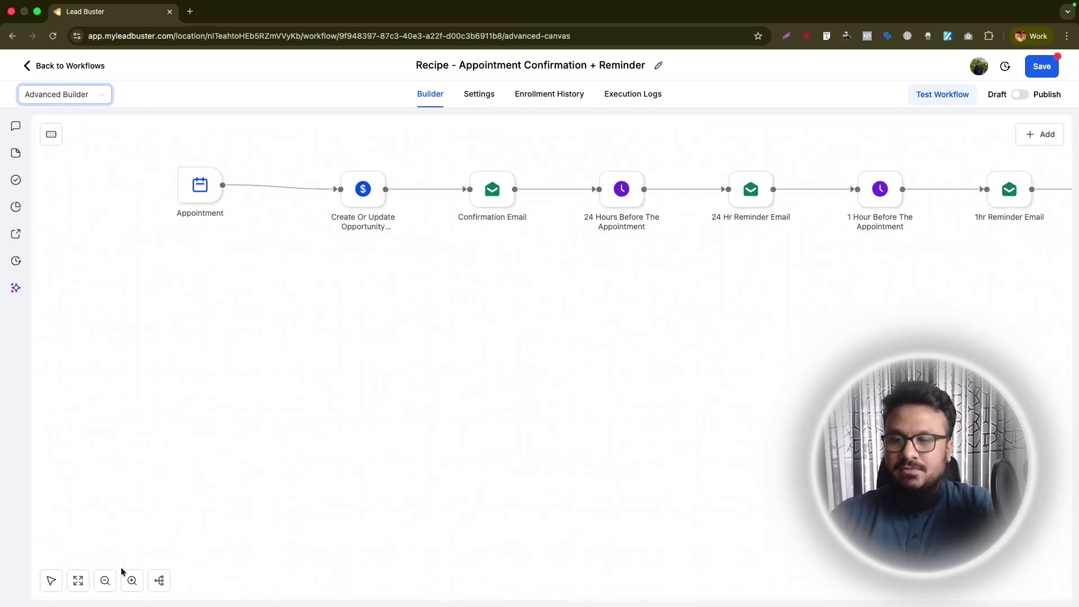
pyautogui.click(159, 584)
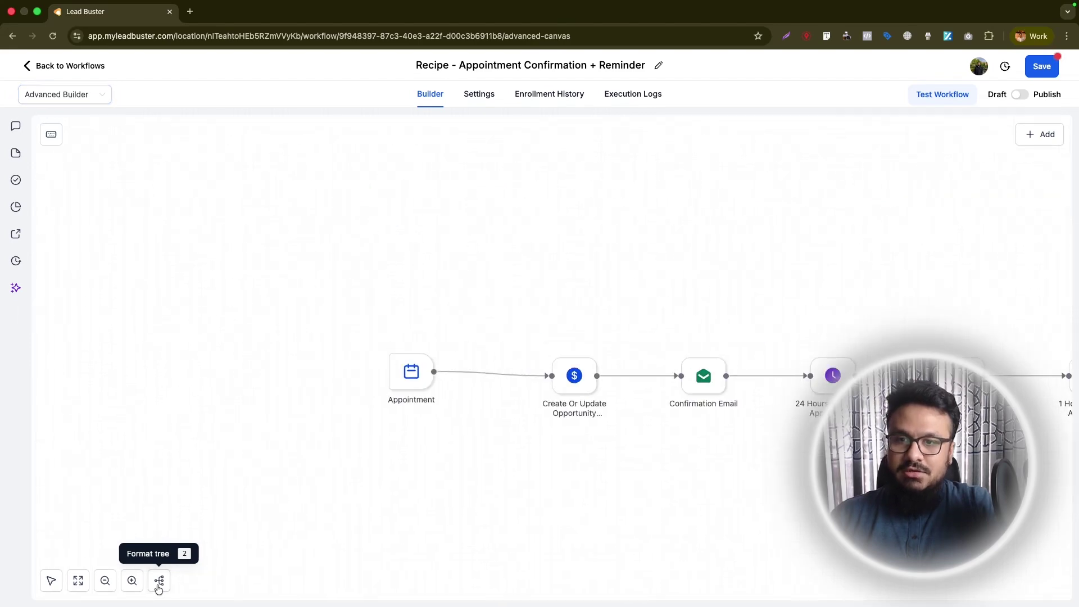
pyautogui.click(41, 586)
pyautogui.hscroll(15, 571, 365)
pyautogui.hscroll(-15, 559, 366)
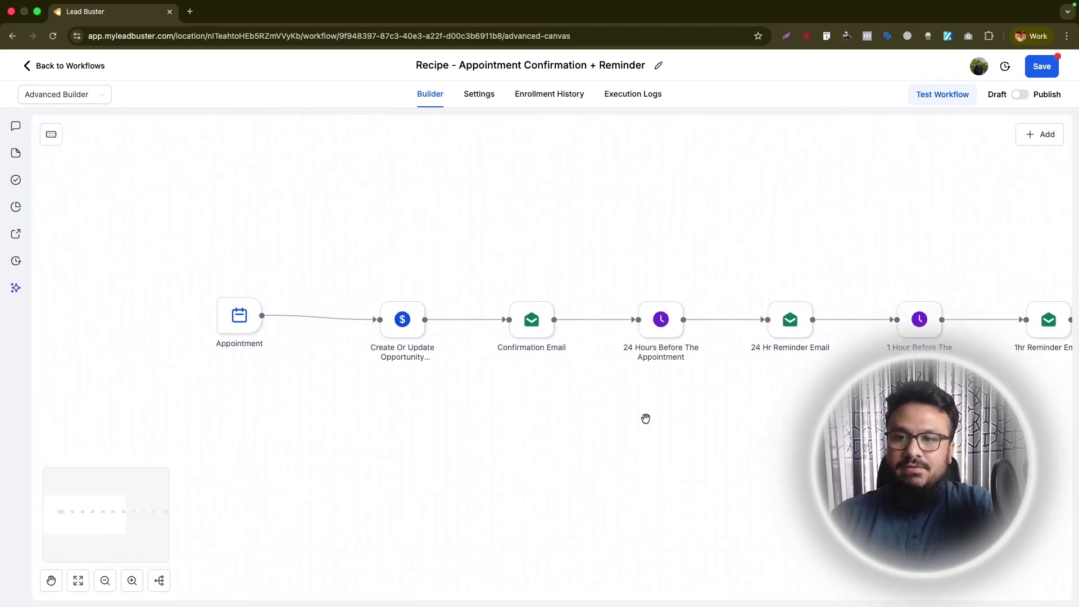
pyautogui.scroll(1, 646, 419)
# - Stack Appointment, Opportunity and Confirmation Email on top, the 24-hour and 1-hour steps below
pyautogui.moveTo(234, 351); pyautogui.dragTo(236, 180)
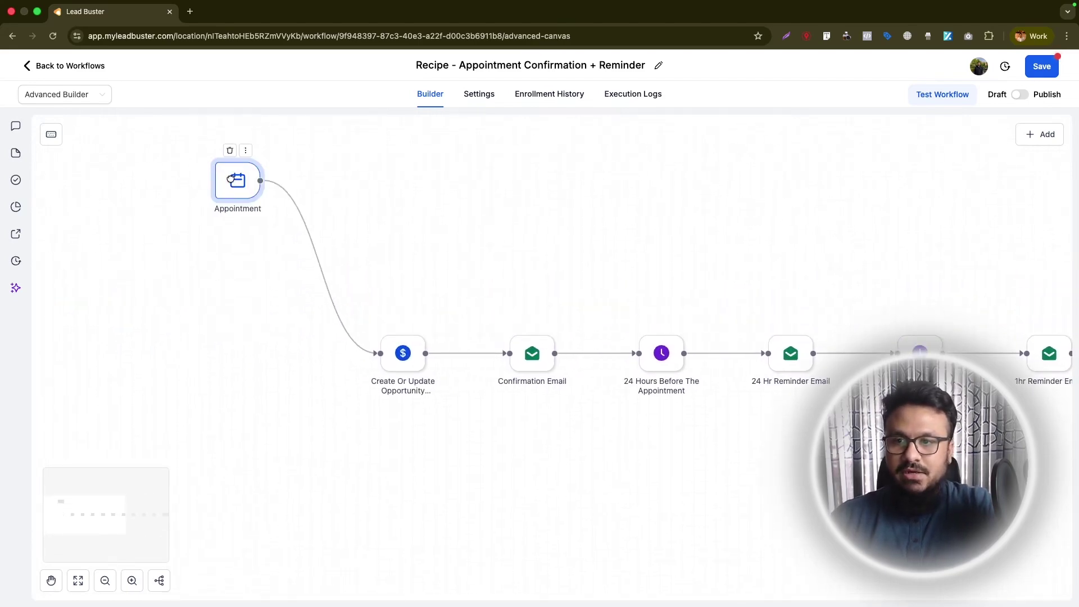
pyautogui.moveTo(403, 351); pyautogui.dragTo(397, 180)
pyautogui.moveTo(533, 353); pyautogui.dragTo(549, 182)
pyautogui.moveTo(649, 346); pyautogui.dragTo(230, 287)
pyautogui.moveTo(785, 360); pyautogui.dragTo(394, 300)
pyautogui.moveTo(900, 354); pyautogui.dragTo(540, 294)
pyautogui.moveTo(1042, 351); pyautogui.dragTo(231, 408)
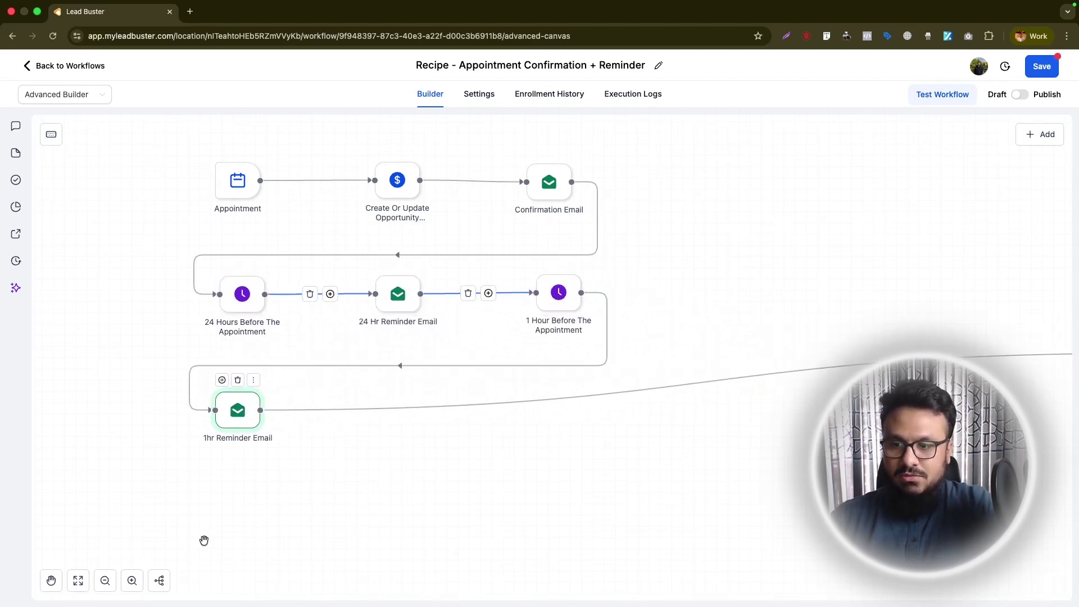
# - Place 1hr Reminder SMS, Wait 5 Mins and both 5 Min Reminder steps in lower rows, then recenter
pyautogui.click(105, 581)
pyautogui.click(105, 581)
pyautogui.moveTo(994, 356); pyautogui.dragTo(451, 400)
pyautogui.moveTo(1072, 355); pyautogui.dragTo(552, 394)
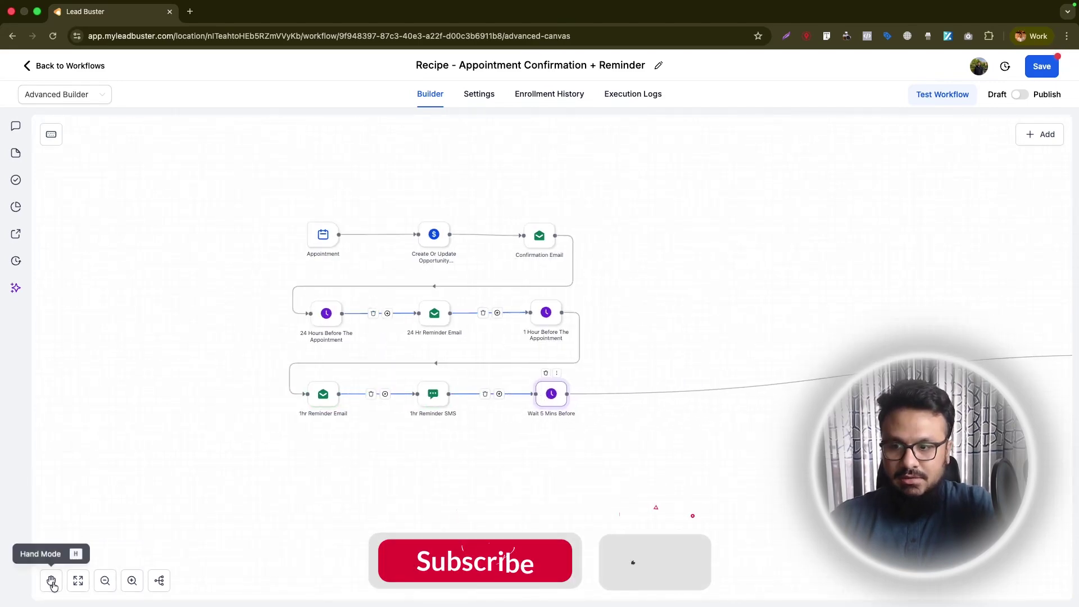
pyautogui.hscroll(5, 540, 337)
pyautogui.moveTo(906, 330); pyautogui.dragTo(68, 445)
pyautogui.moveTo(995, 331); pyautogui.dragTo(180, 445)
pyautogui.click(78, 581)
# - Zoom in on the stacked layout, then publish and save the reminder workflow
pyautogui.click(133, 580)
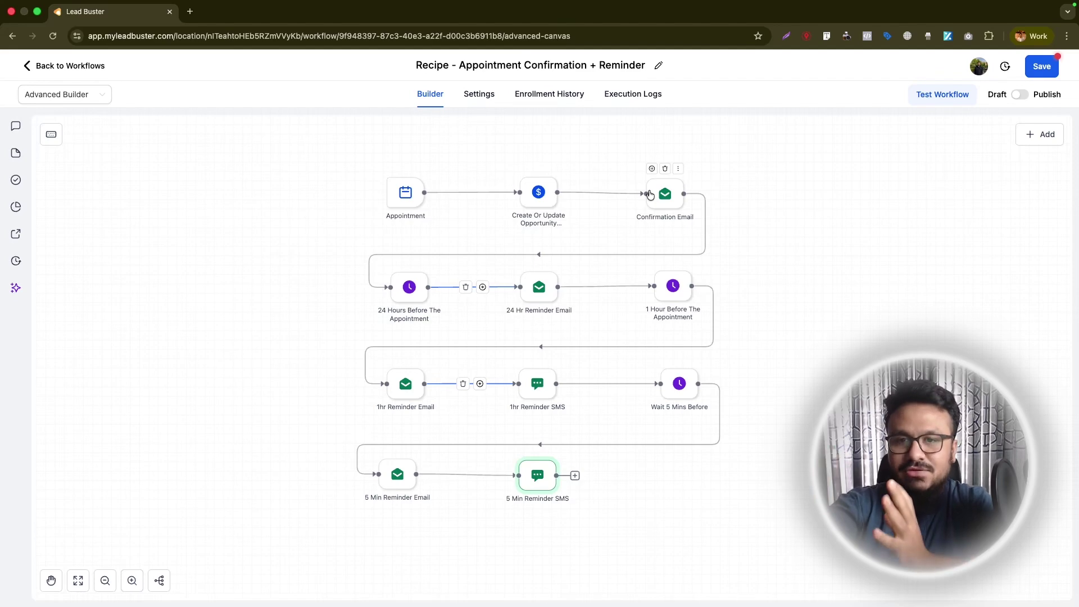
pyautogui.click(397, 475)
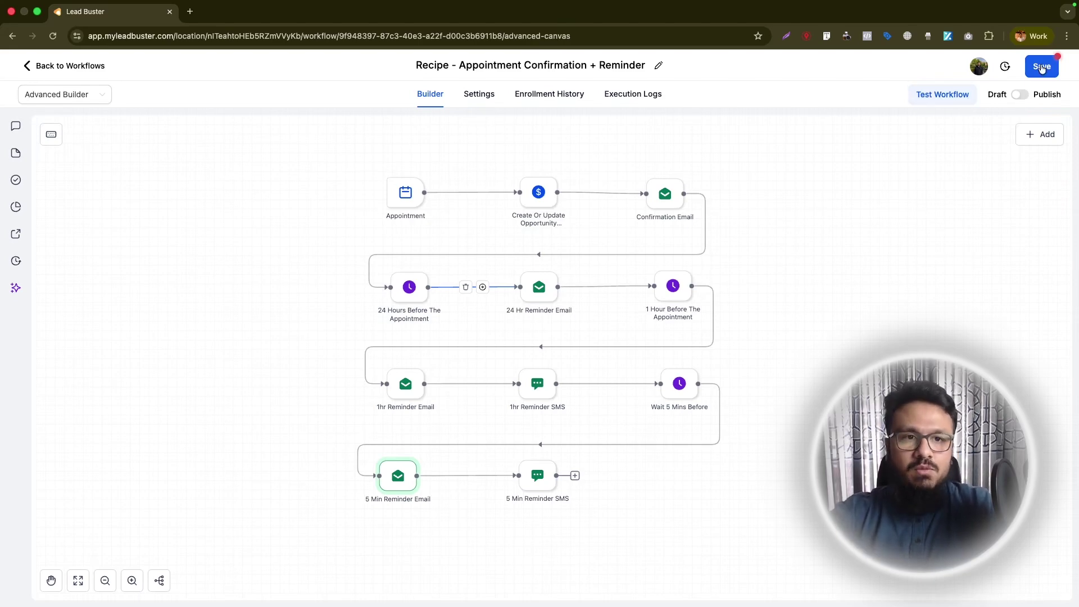
pyautogui.click(1020, 94)
pyautogui.click(1040, 72)
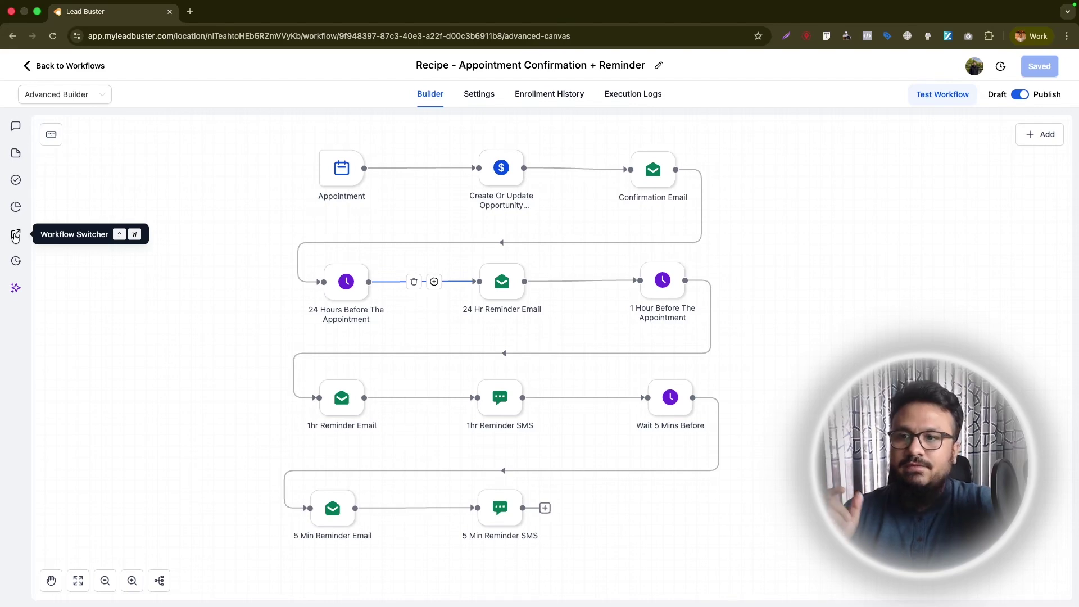
# - Open Form Submit Automation in a new tab, then return to Workflows and reopen the reminder workflow
pyautogui.click(15, 237)
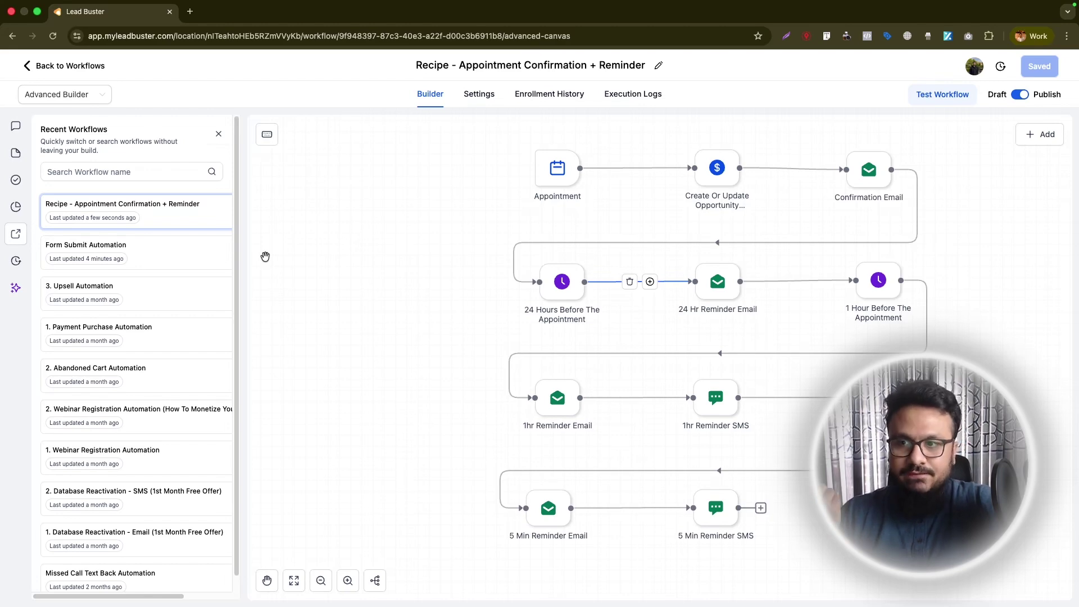
pyautogui.click(86, 245)
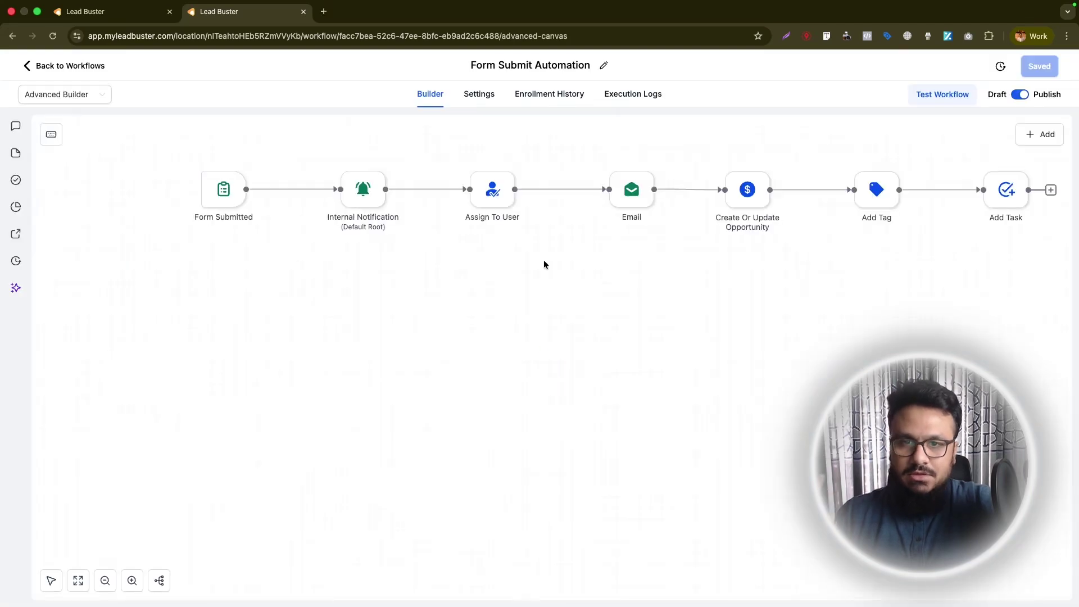
pyautogui.click(113, 12)
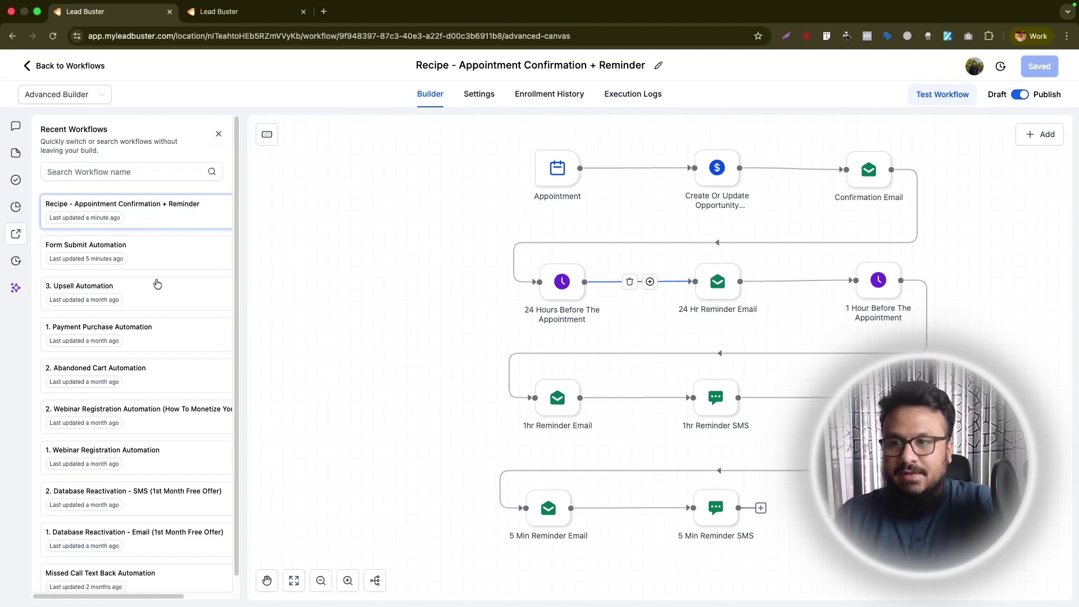
pyautogui.click(220, 138)
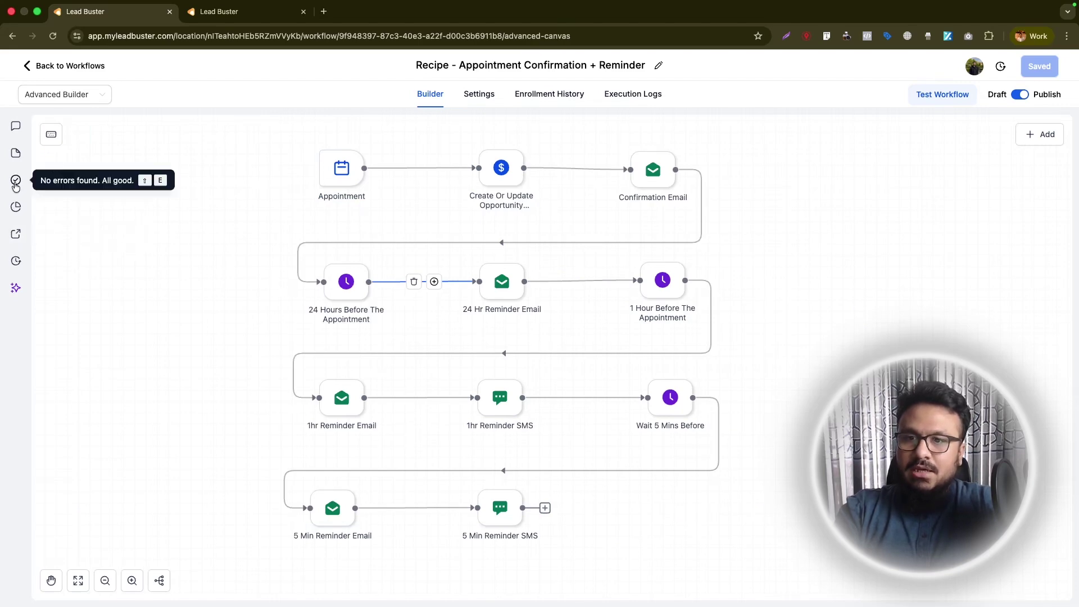
pyautogui.click(38, 66)
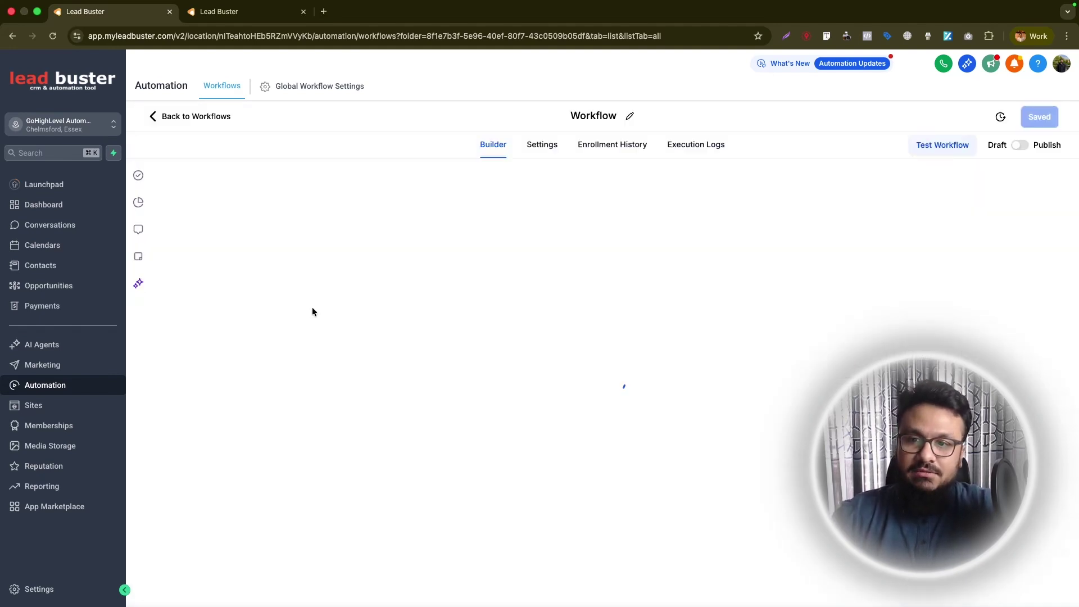
pyautogui.click(306, 310)
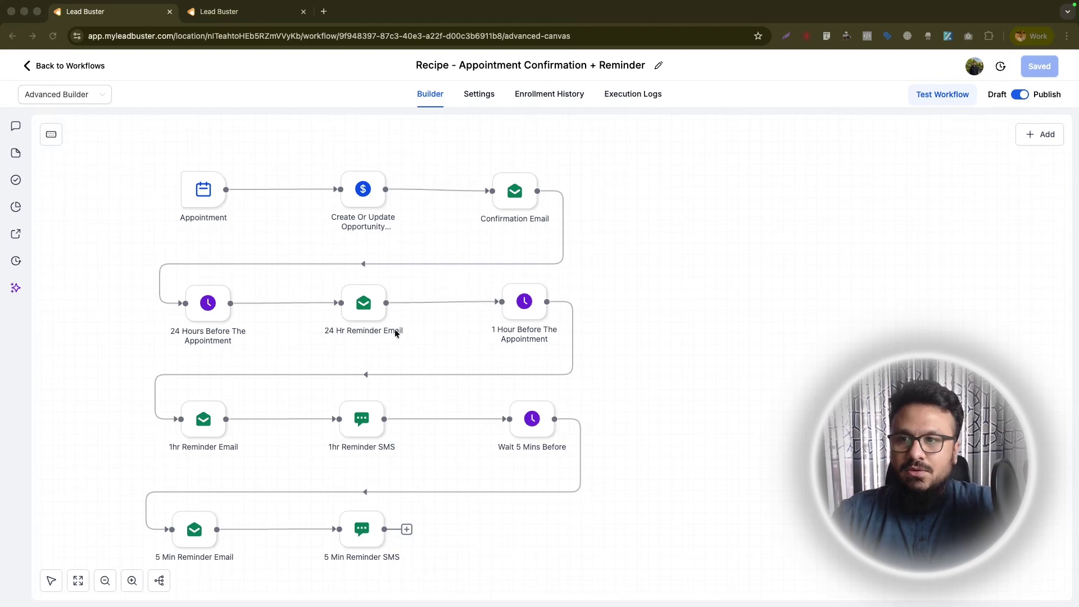
# - Run the error check on the reminder workflow and confirm it shows 0 errors
pyautogui.click(16, 181)
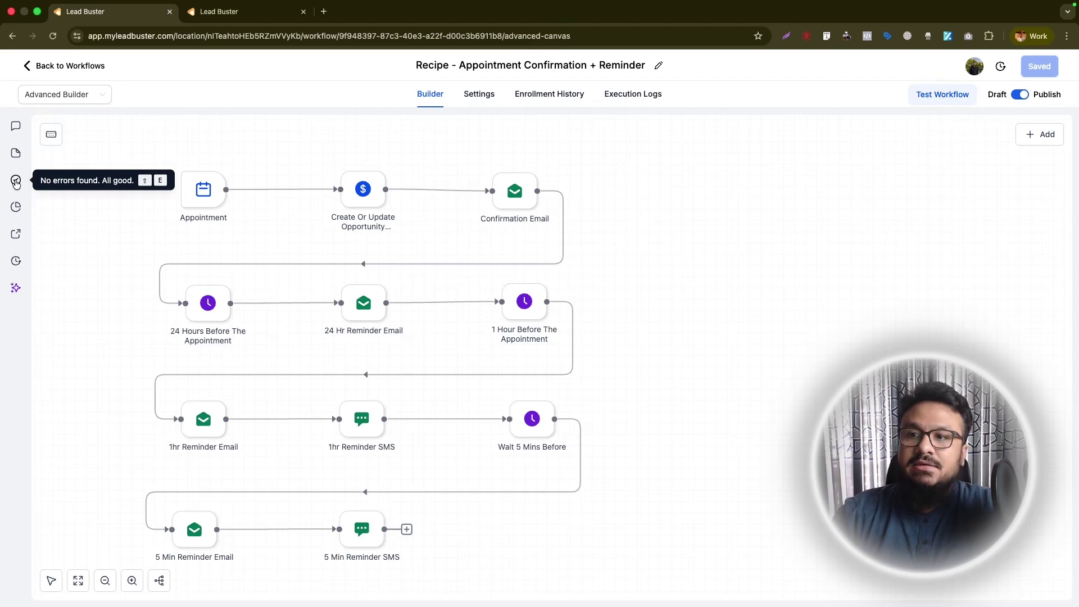
pyautogui.click(15, 181)
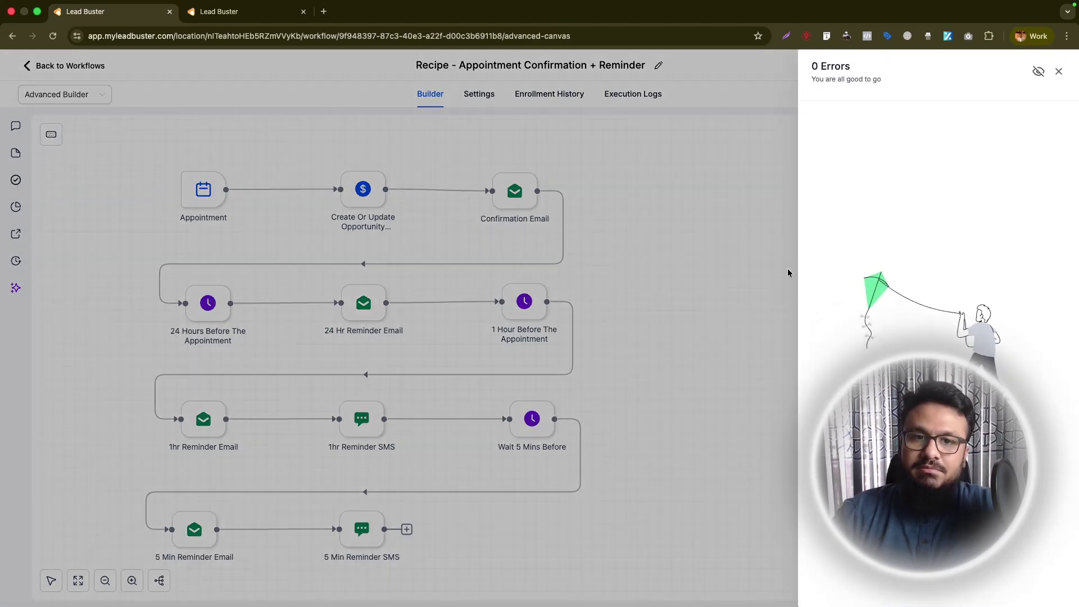
pyautogui.click(1056, 74)
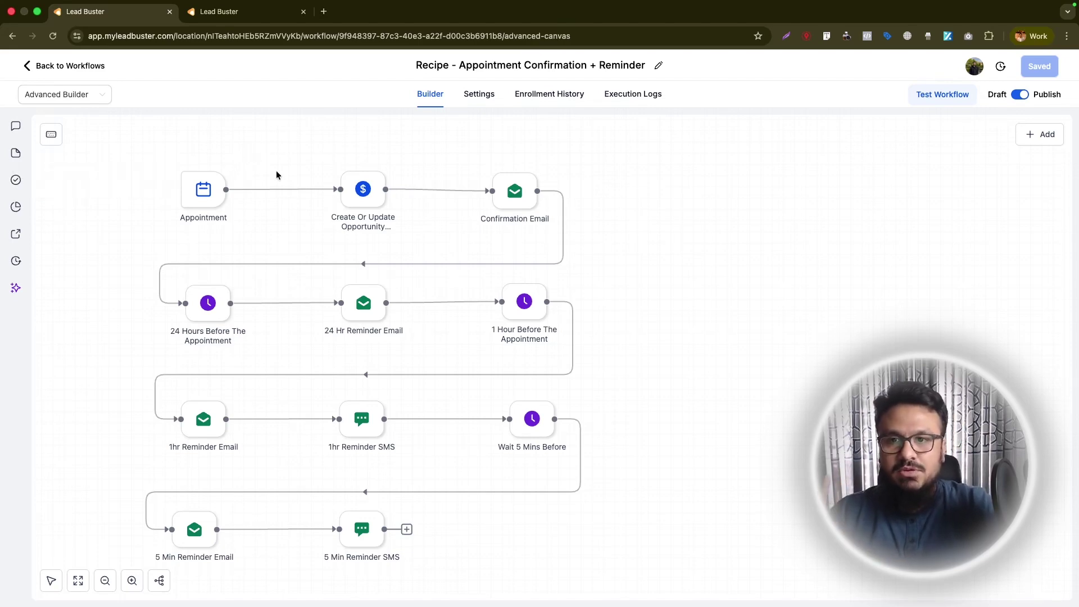
# - Nudge Confirmation Email slightly up, recheck errors, save, and return to the Workflow List tab
pyautogui.moveTo(514, 202)
pyautogui.moveTo(514, 202); pyautogui.dragTo(514, 200)
pyautogui.click(14, 180)
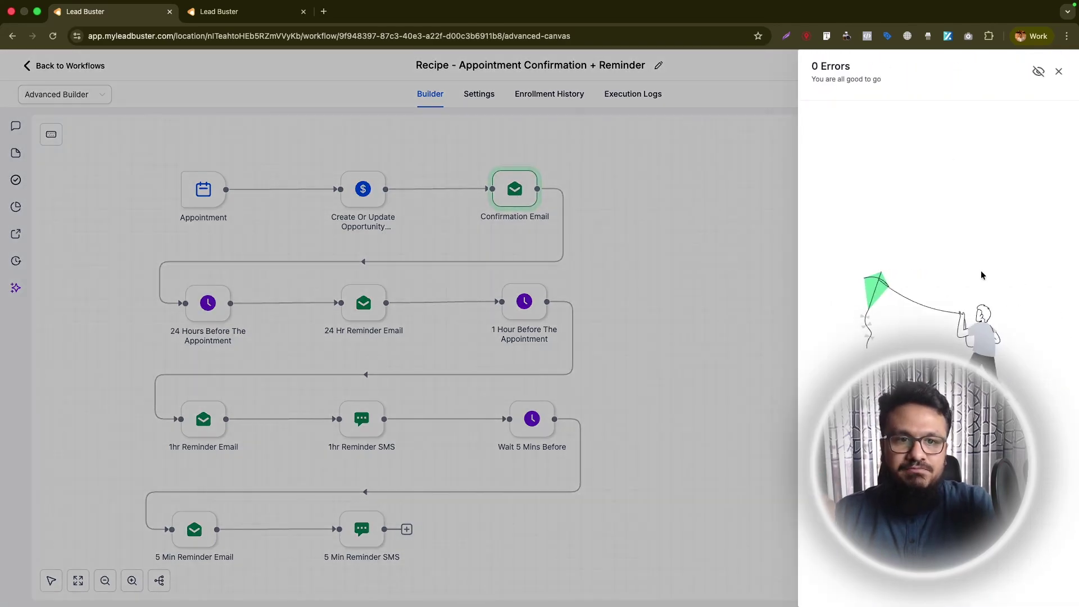
pyautogui.click(1062, 71)
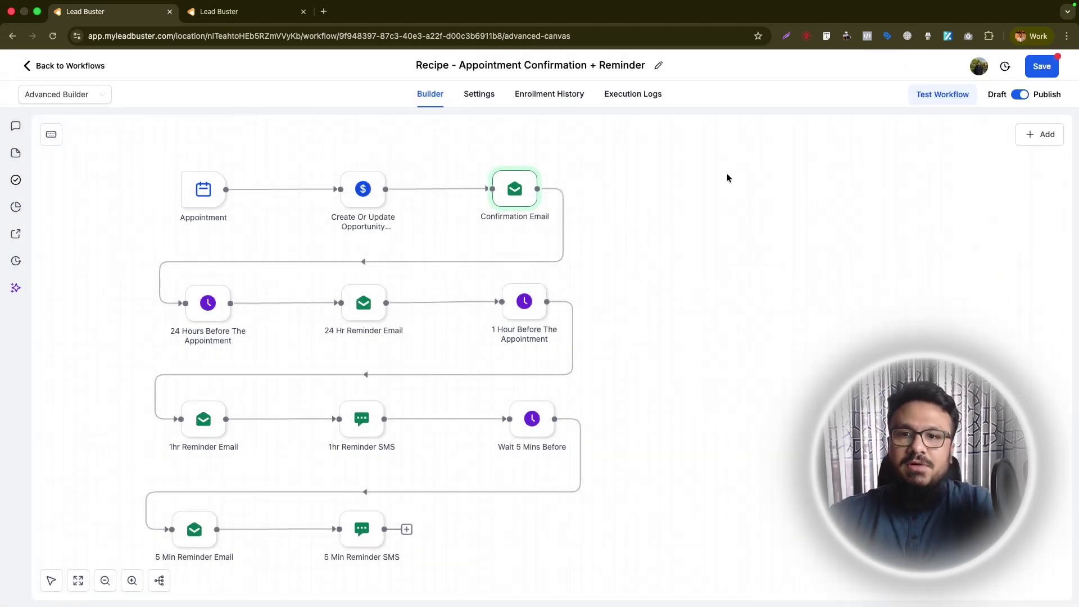
pyautogui.click(1049, 69)
pyautogui.hotkey('ctrl', 'Tab')
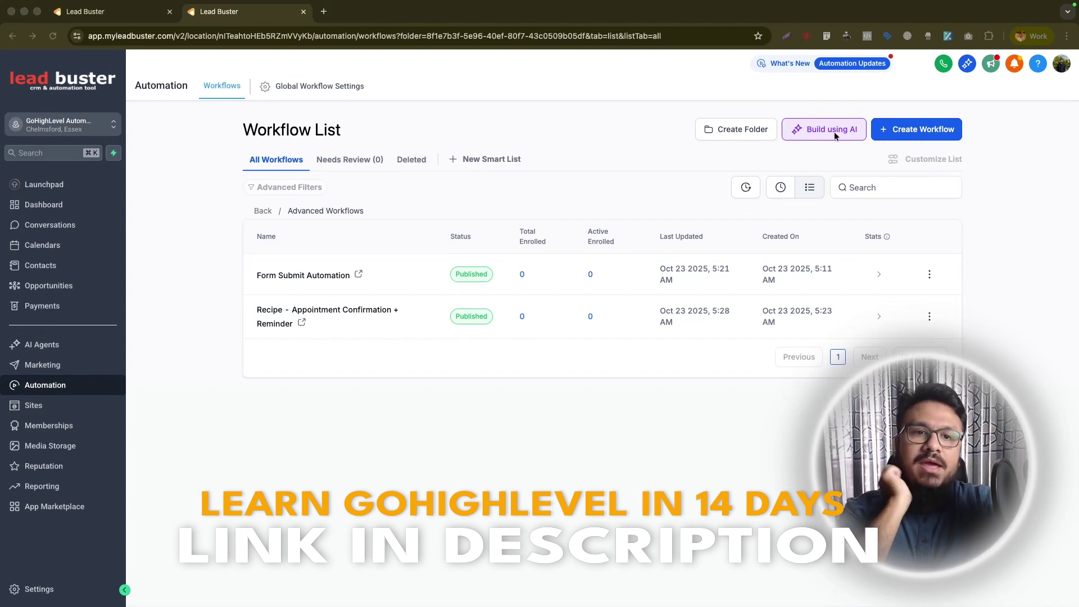
# - Prompt Build using AI for a 7-day drip sequence for website contact form inquirers
pyautogui.click(824, 112)
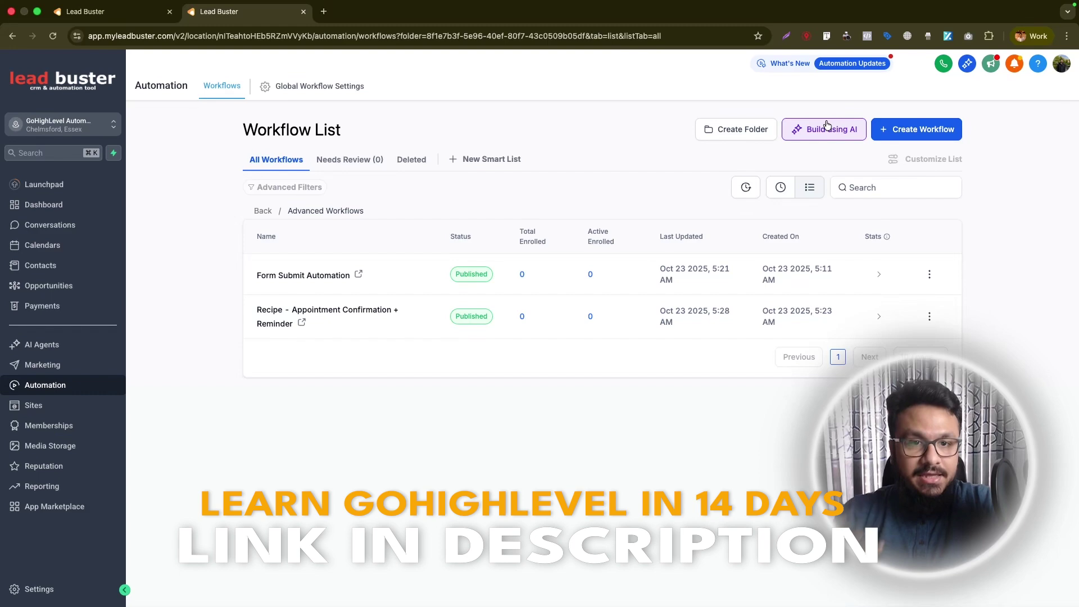
pyautogui.click(822, 134)
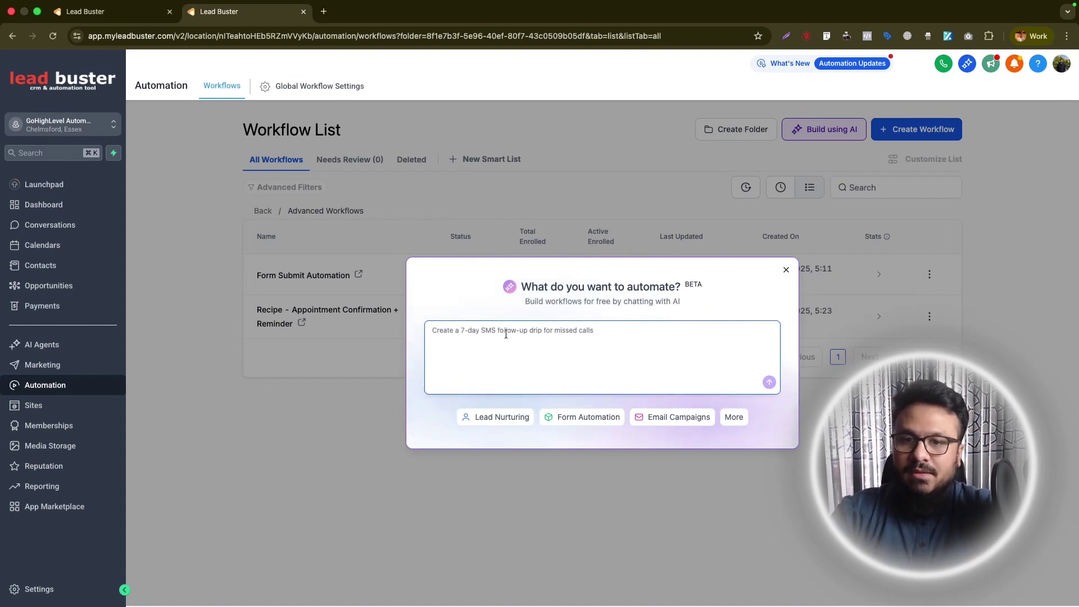
pyautogui.click(506, 334)
pyautogui.write('C')
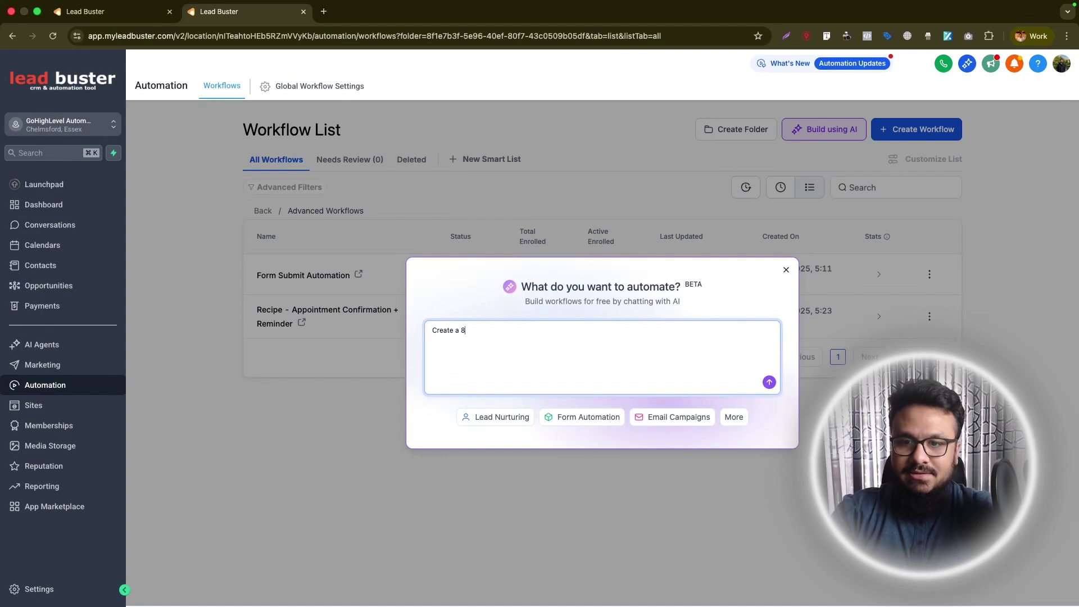
pyautogui.write('reate a 7 day drip sequence for those wh')
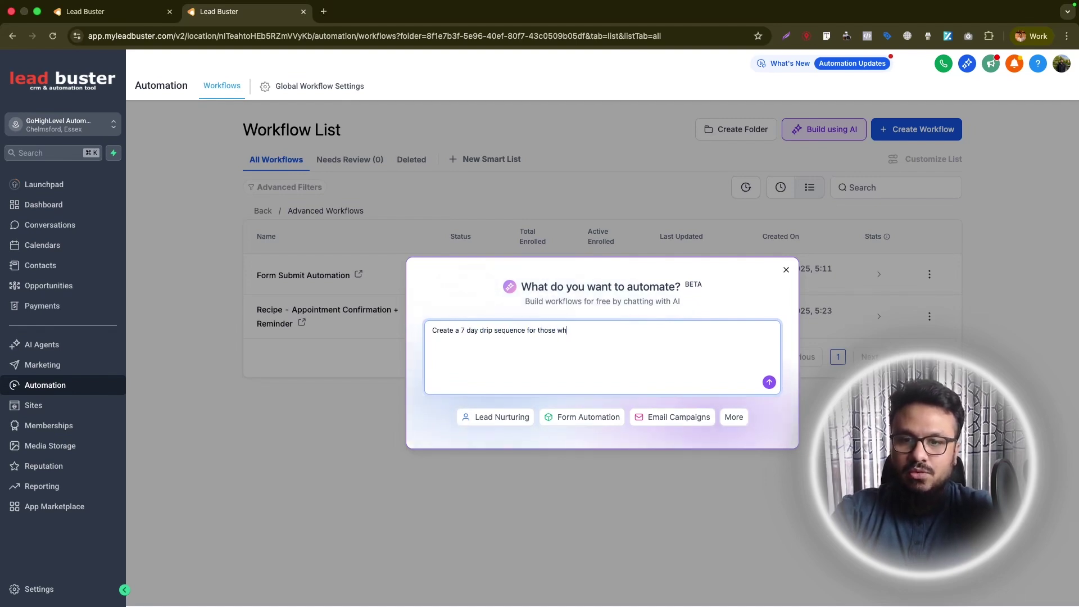
pyautogui.write('o inquired o')
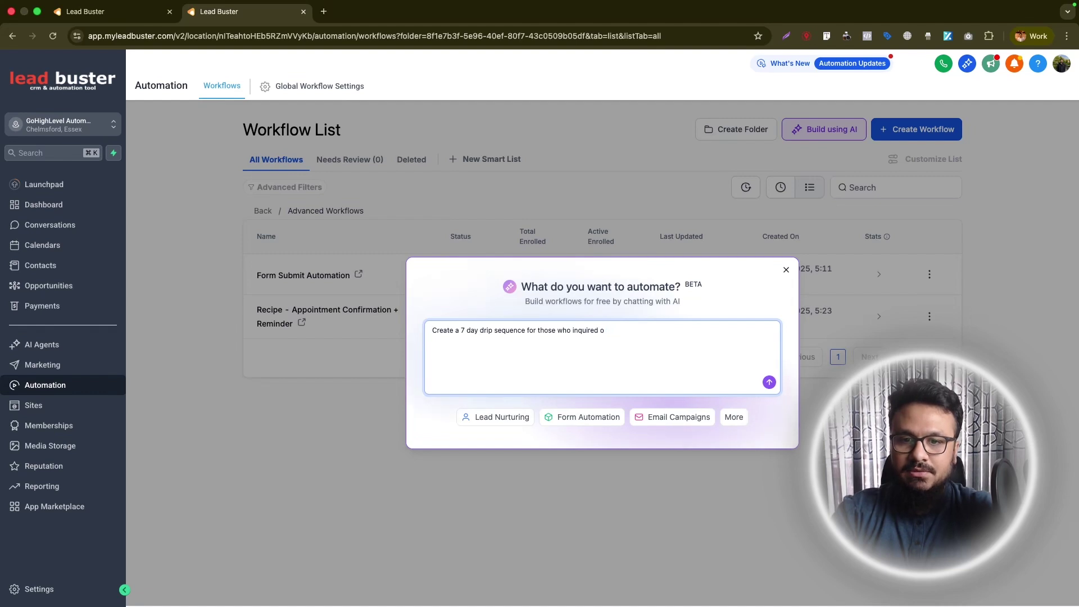
pyautogui.press('BackSpace')
pyautogui.write('in the website contact form. The first 4')
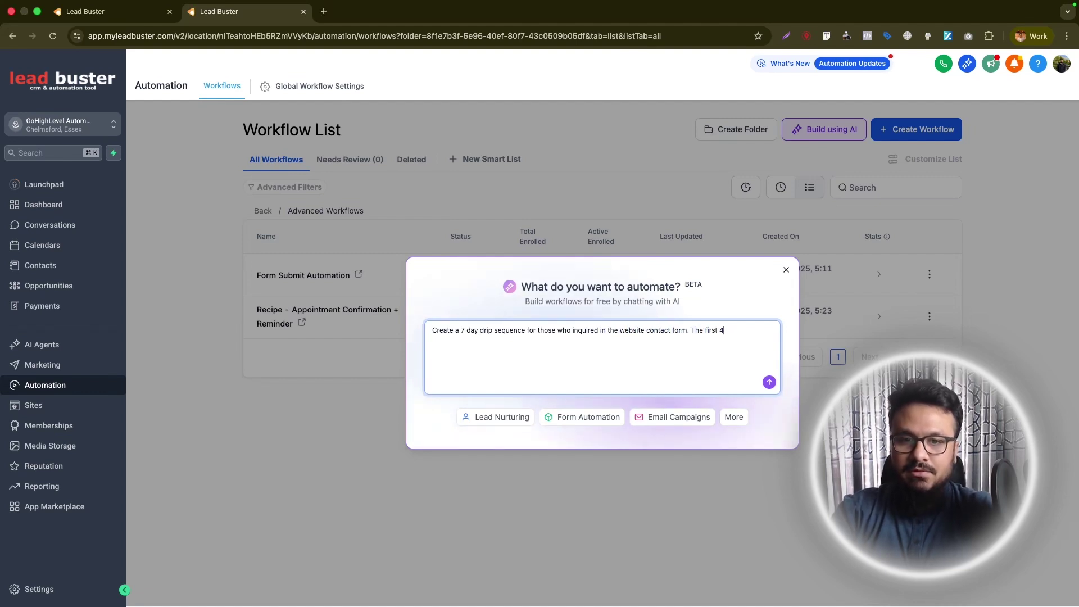
pyautogui.press('BackSpace')
pyautogui.write('3 emails w')
pyautogui.press('BackSpace')
pyautogui.write('should go out 1 each day, the ne')
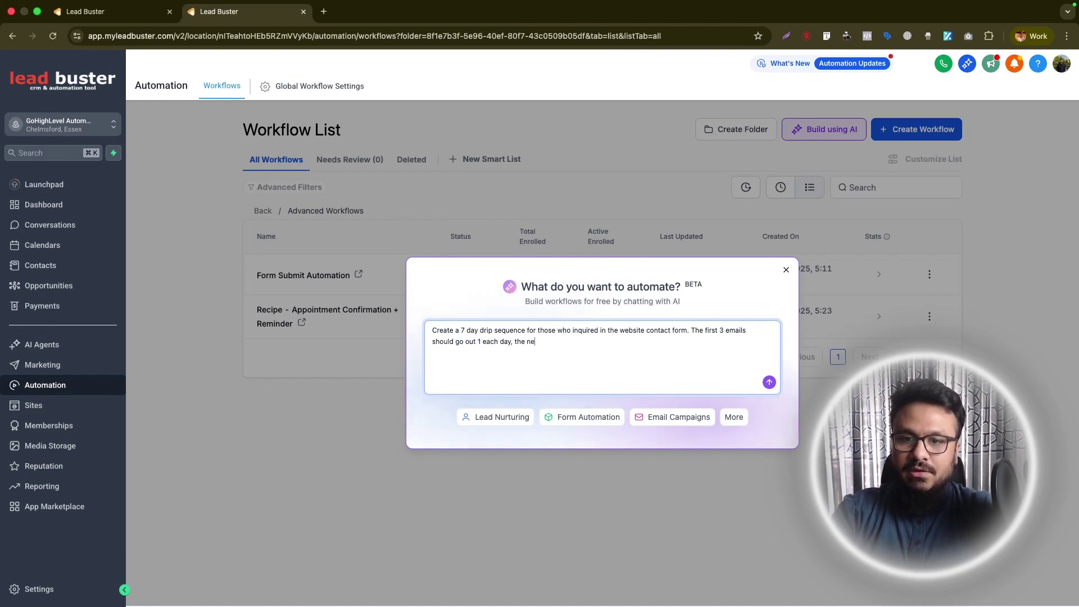
pyautogui.write('xt 4 emails w')
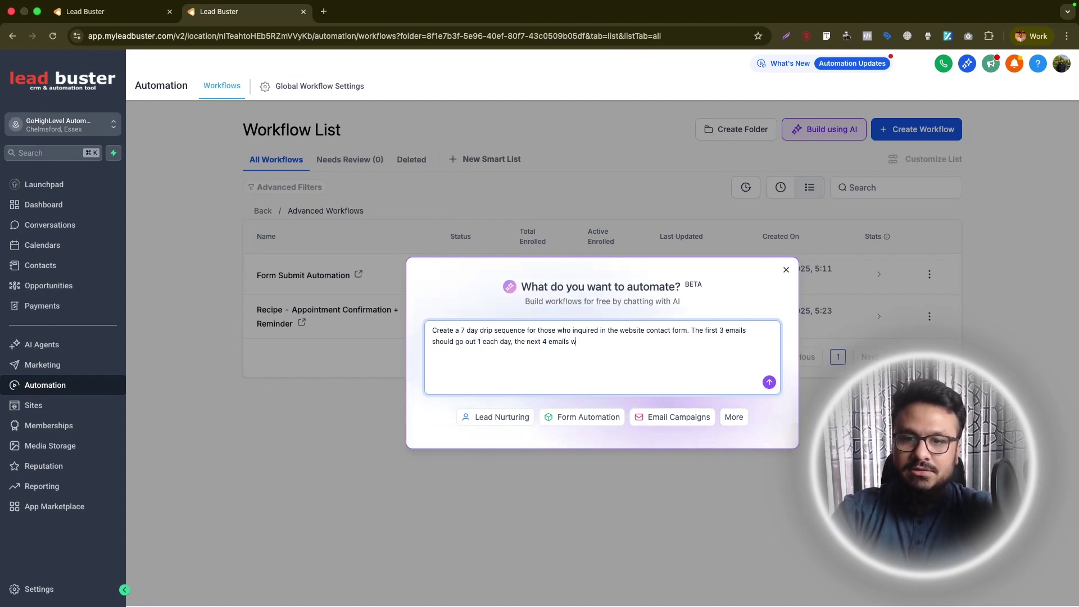
pyautogui.write('e')
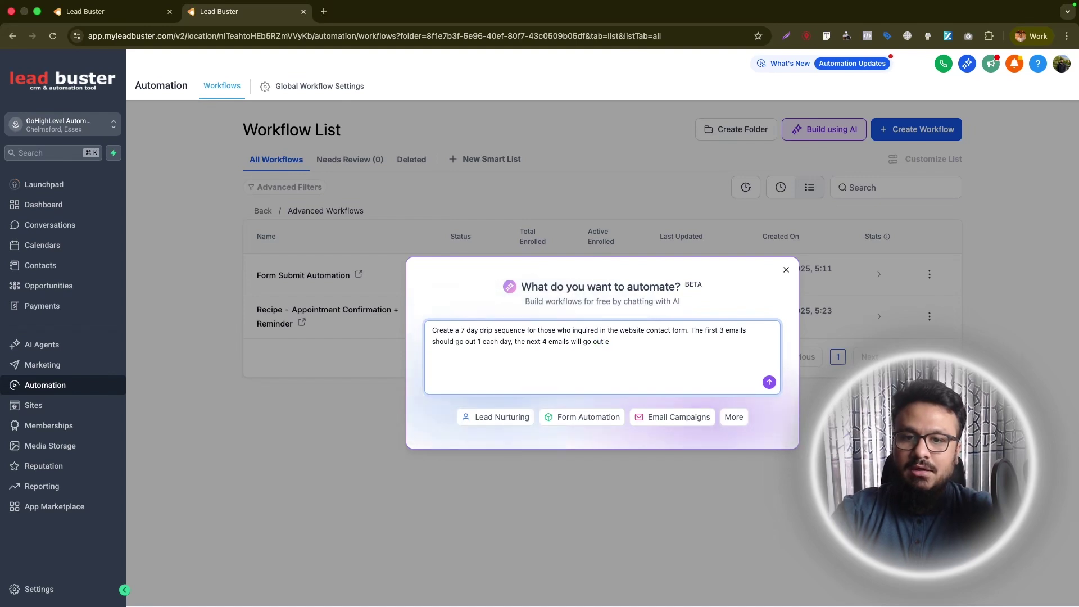
pyautogui.write('ys.')
pyautogui.click(769, 382)
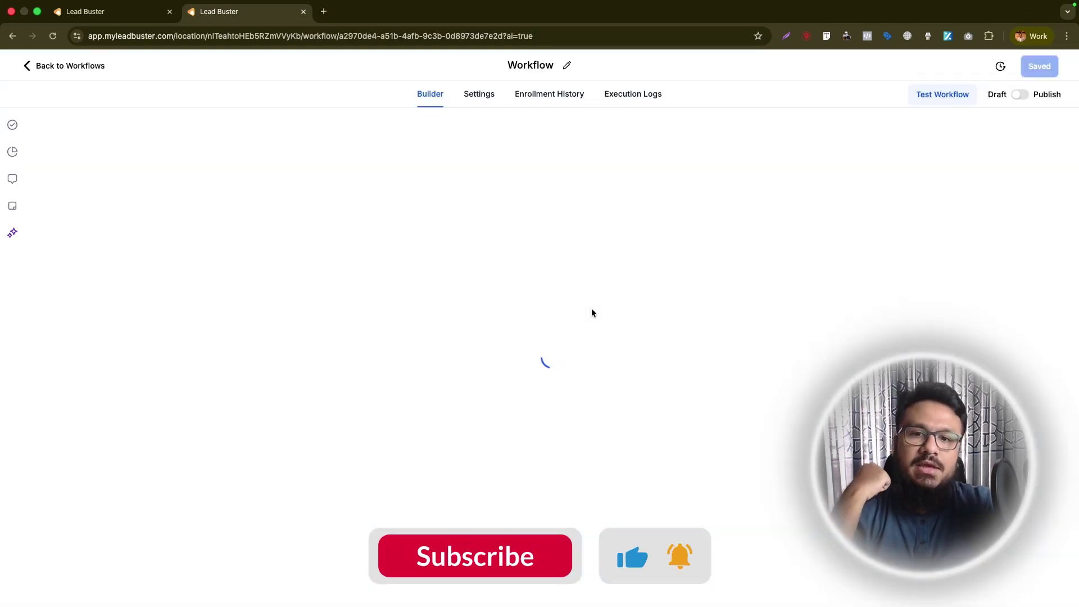
# - Review the Workflow AI summary of the generated drip workflow, then close the AI chat
pyautogui.click(130, 14)
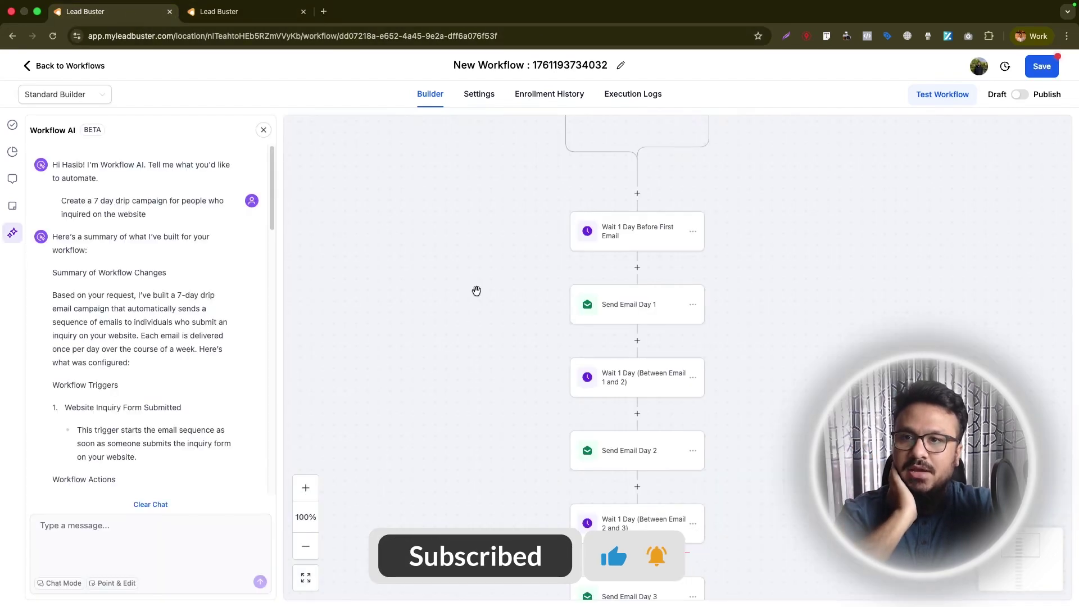
pyautogui.scroll(-20, 534, 284)
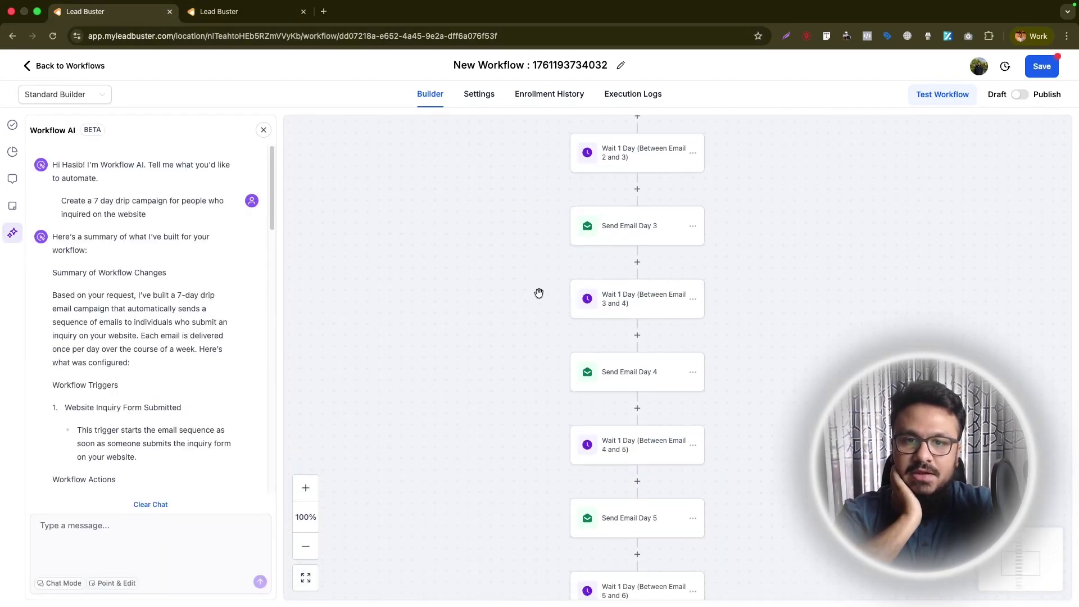
pyautogui.scroll(2, 539, 293)
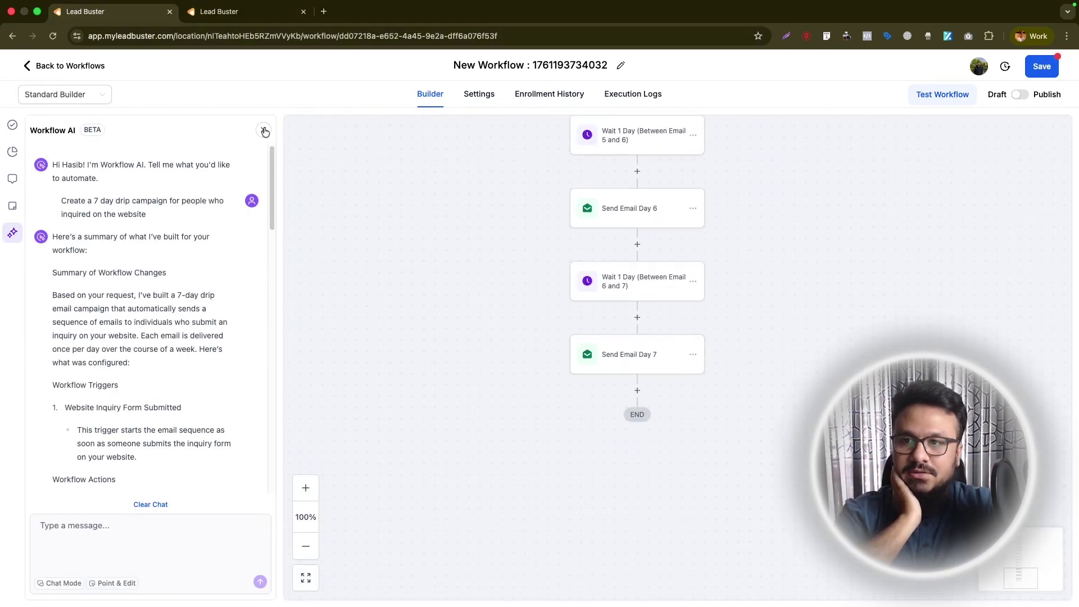
pyautogui.scroll(-15, 156, 456)
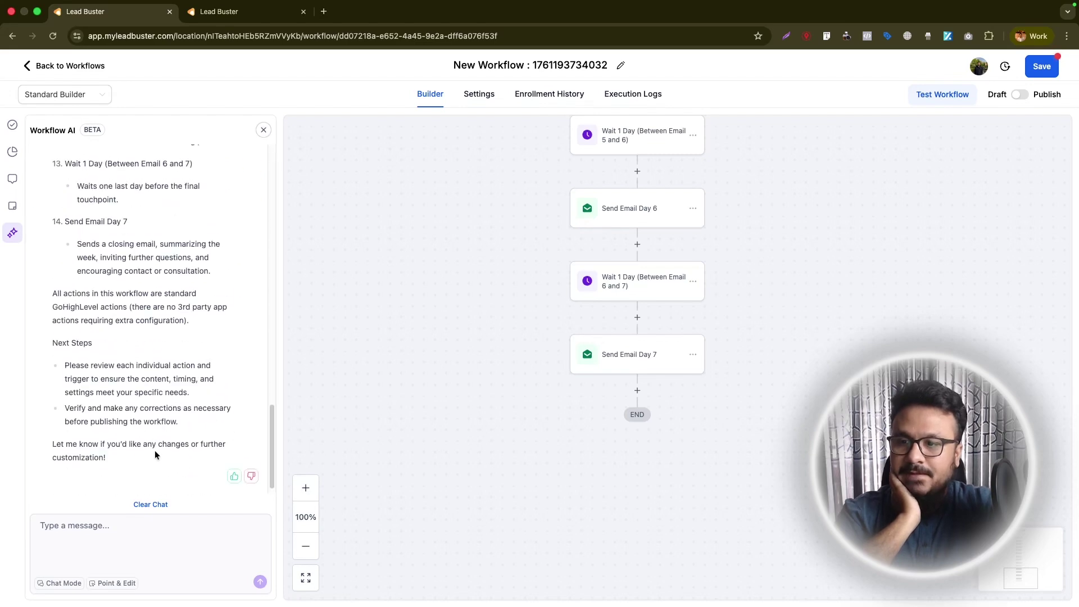
pyautogui.scroll(15, 155, 455)
pyautogui.scroll(-15, 121, 274)
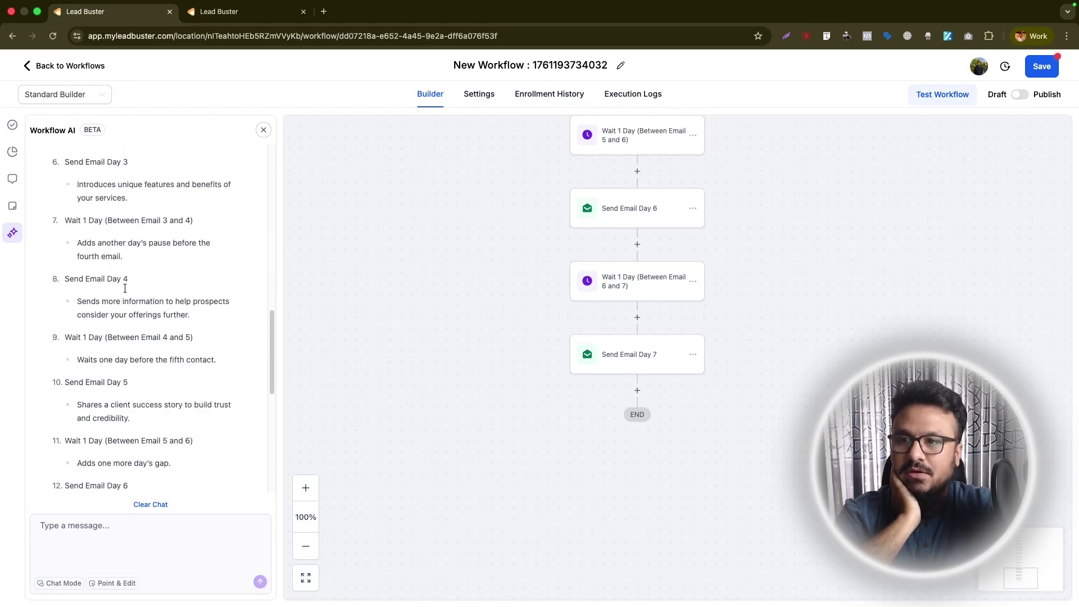
pyautogui.click(262, 131)
# - Scroll through the drip workflow from the Website Inquiry Form trigger to Send Email Day 7
pyautogui.scroll(15, 390, 243)
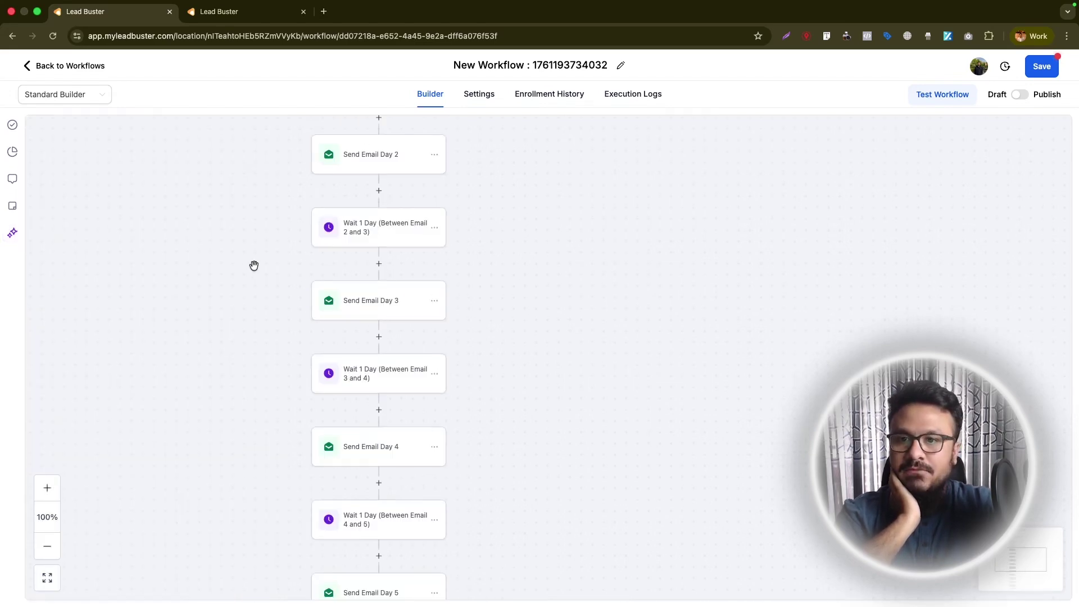
pyautogui.scroll(3, 231, 261)
pyautogui.hscroll(-5, 231, 261)
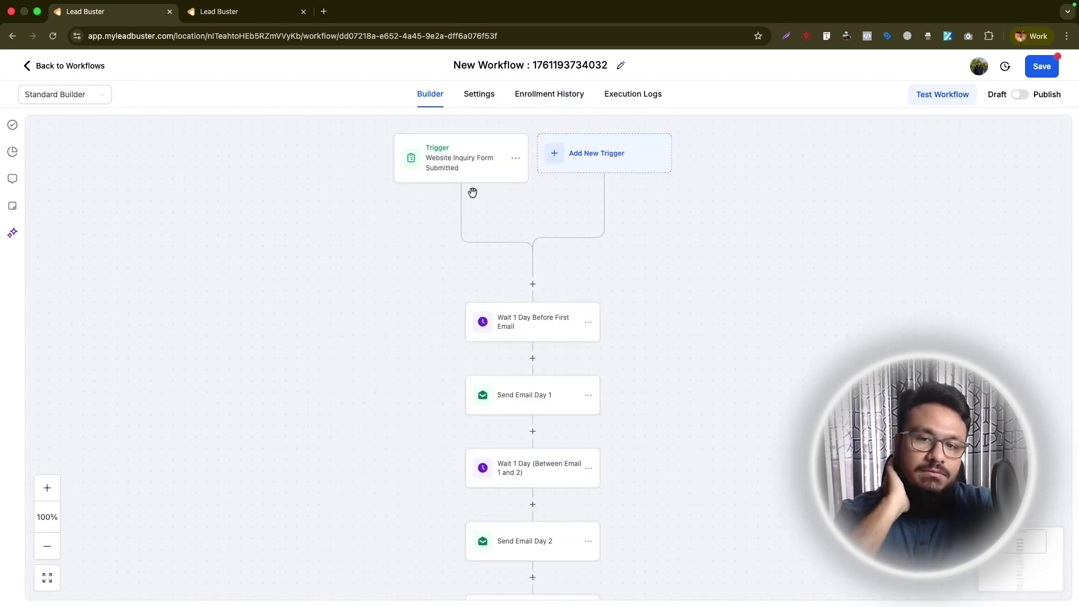
pyautogui.scroll(-1, 523, 388)
pyautogui.scroll(-5, 516, 386)
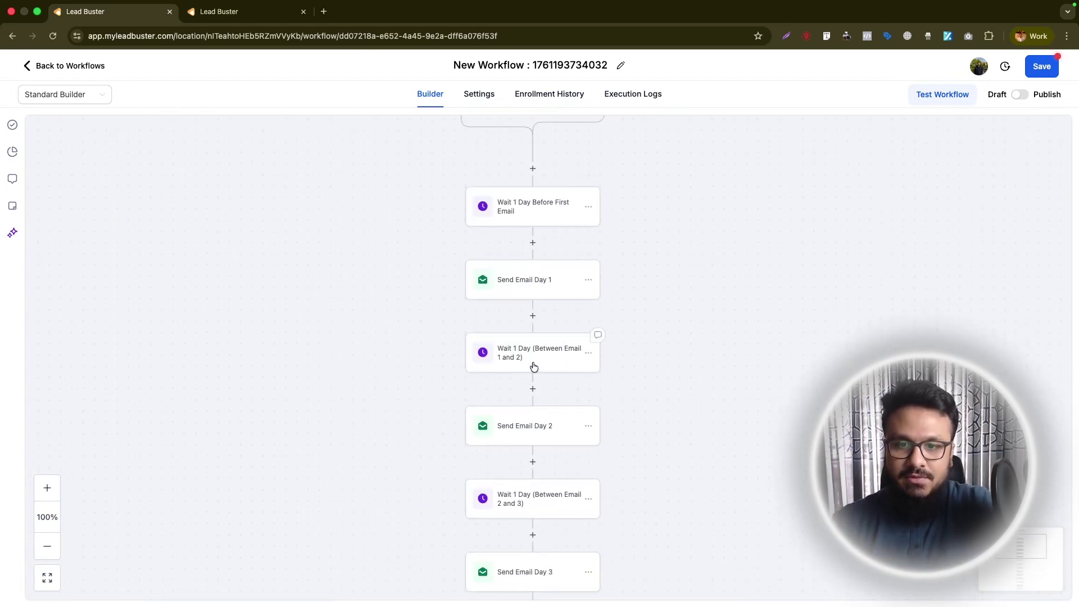
pyautogui.scroll(-3, 523, 371)
pyautogui.scroll(-10, 520, 409)
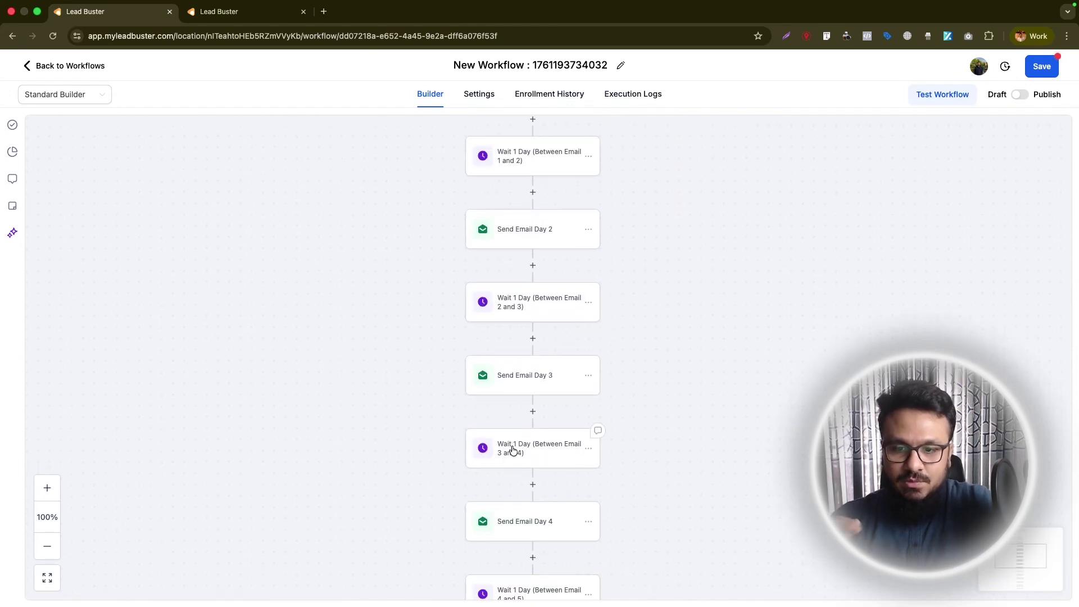
pyautogui.scroll(-6, 541, 416)
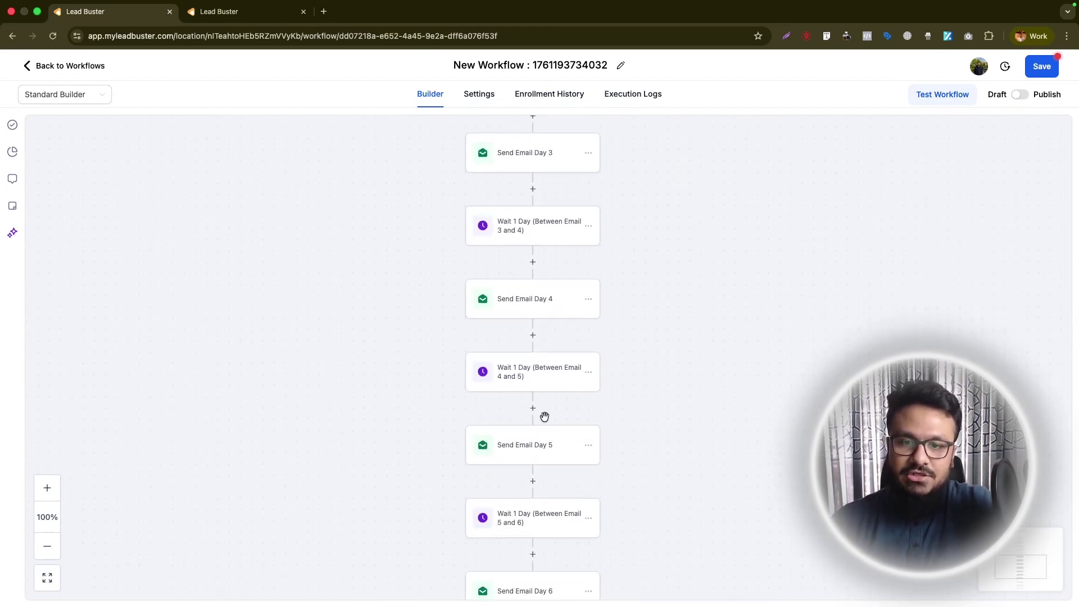
pyautogui.scroll(-8, 540, 407)
pyautogui.scroll(20, 541, 411)
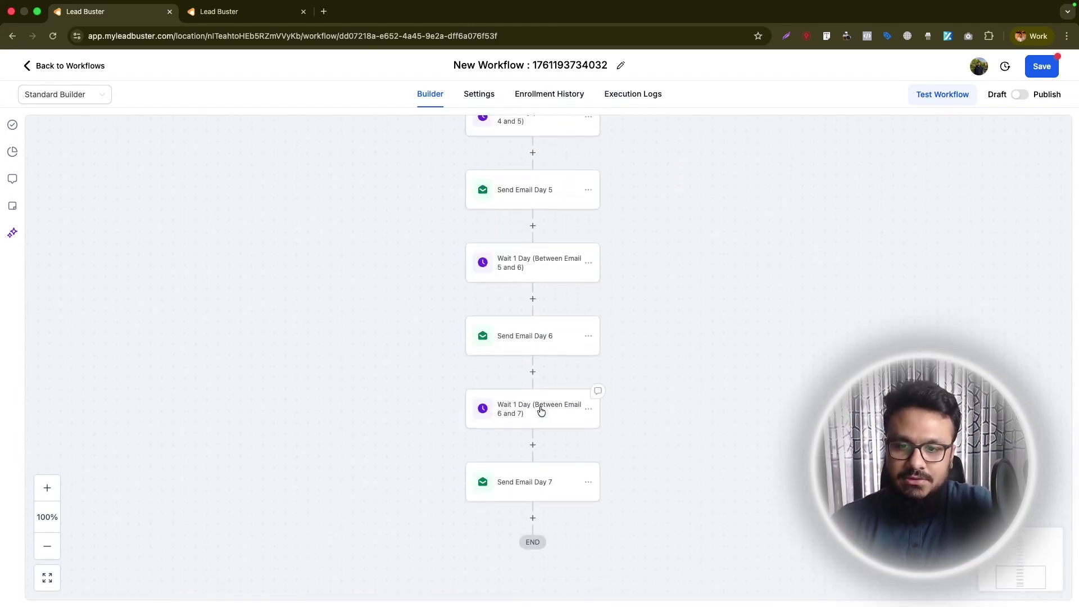
pyautogui.click(73, 94)
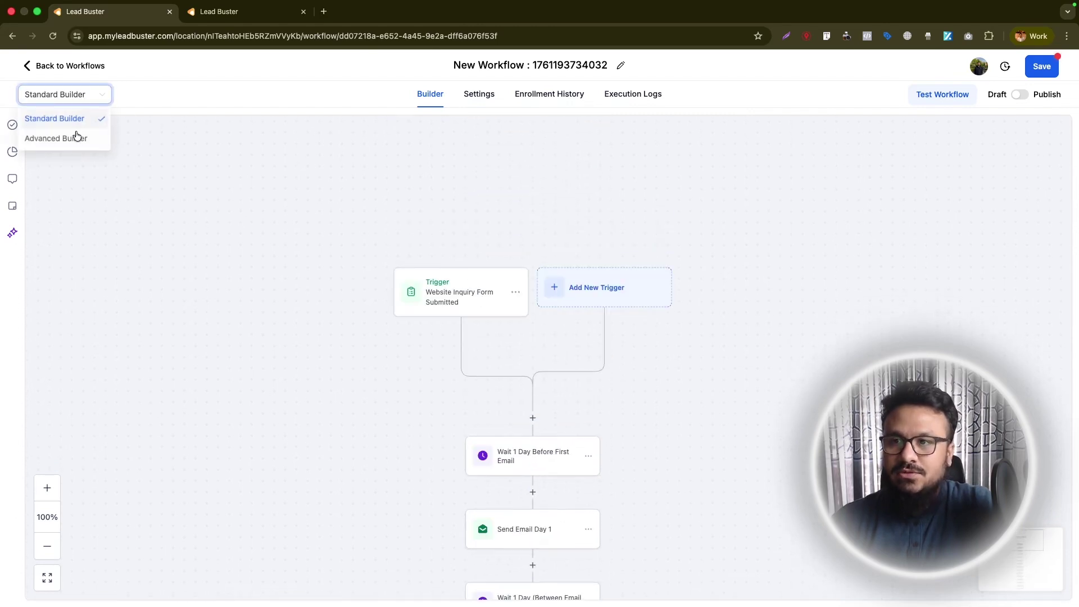
# - Switch the drip workflow to the Advanced Builder and inspect the trigger's Form is filter without saving
pyautogui.click(64, 139)
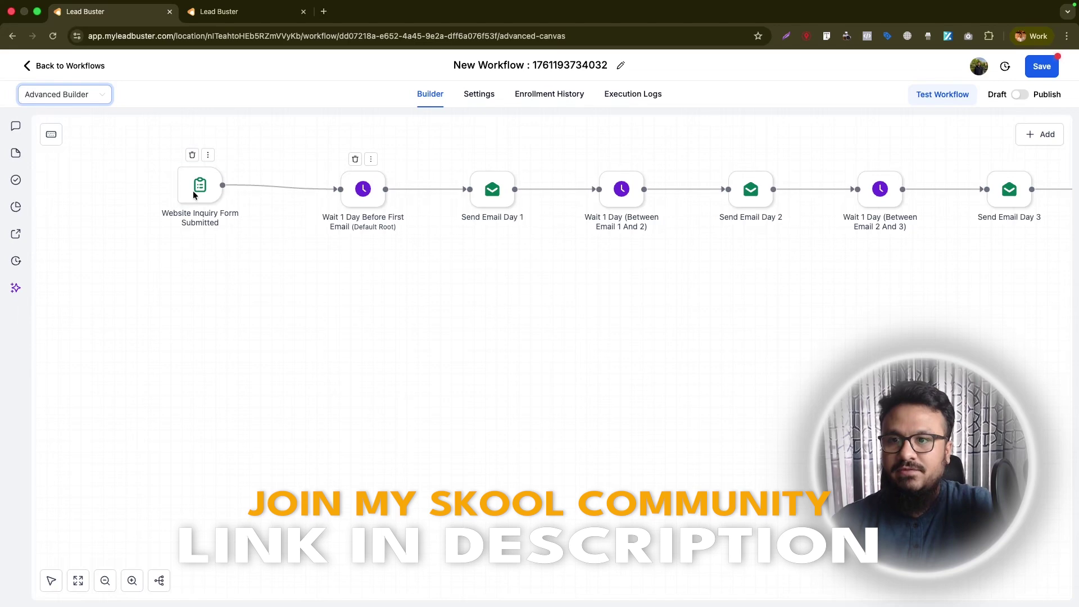
pyautogui.click(193, 196)
pyautogui.click(611, 292)
pyautogui.click(607, 306)
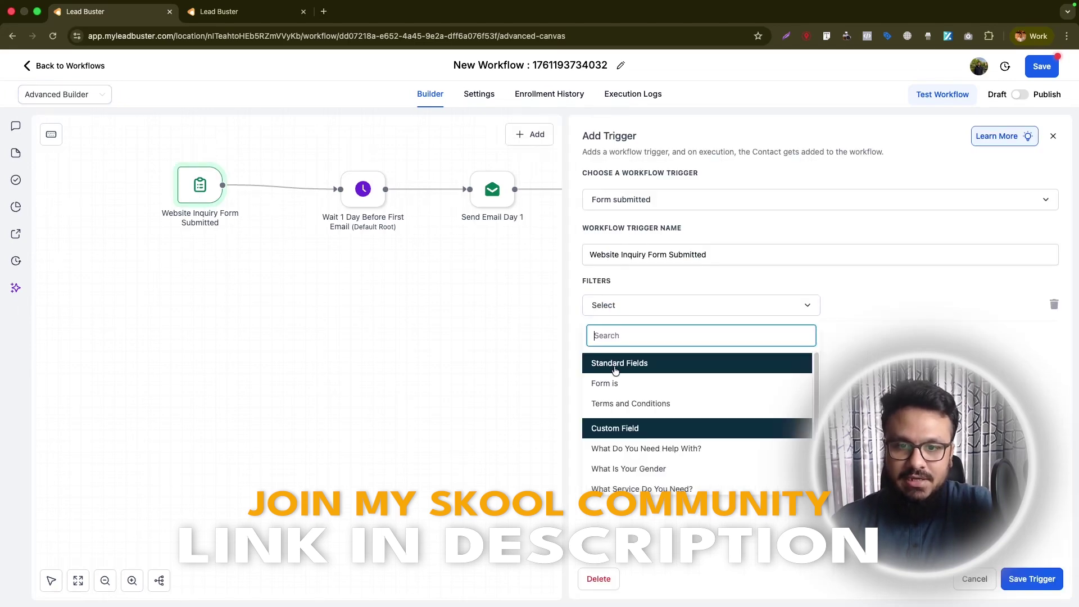
pyautogui.click(614, 380)
pyautogui.click(441, 248)
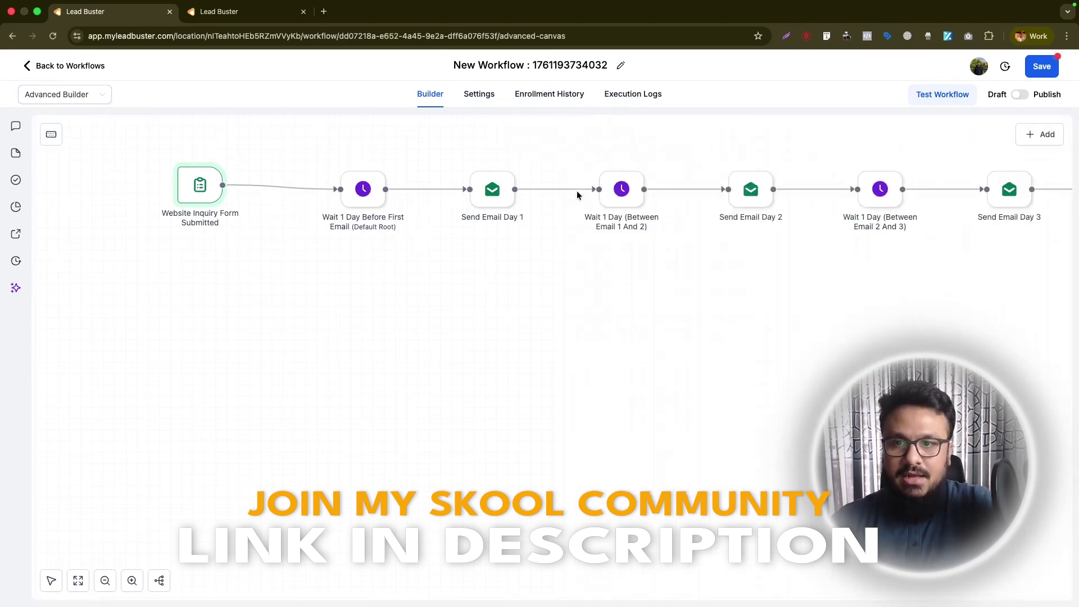
# - Review the Send Email Day 1 settings, then pan right along the wait and email chain
pyautogui.click(481, 190)
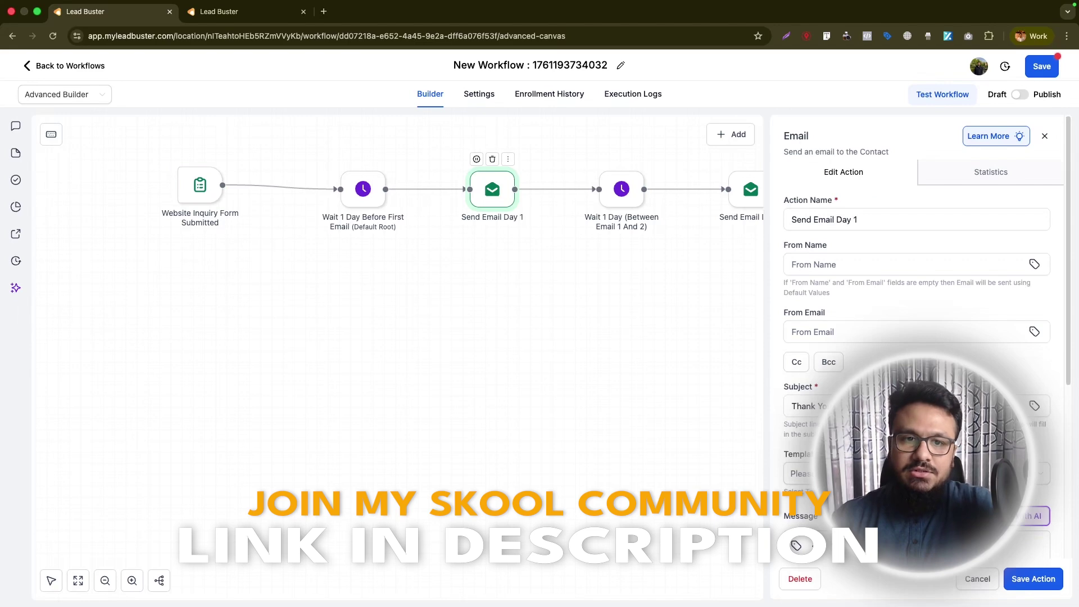
pyautogui.scroll(-5, 917, 337)
pyautogui.scroll(-5, 911, 382)
pyautogui.scroll(5, 913, 382)
pyautogui.click(1047, 570)
pyautogui.rightClick(740, 270)
pyautogui.click(580, 283)
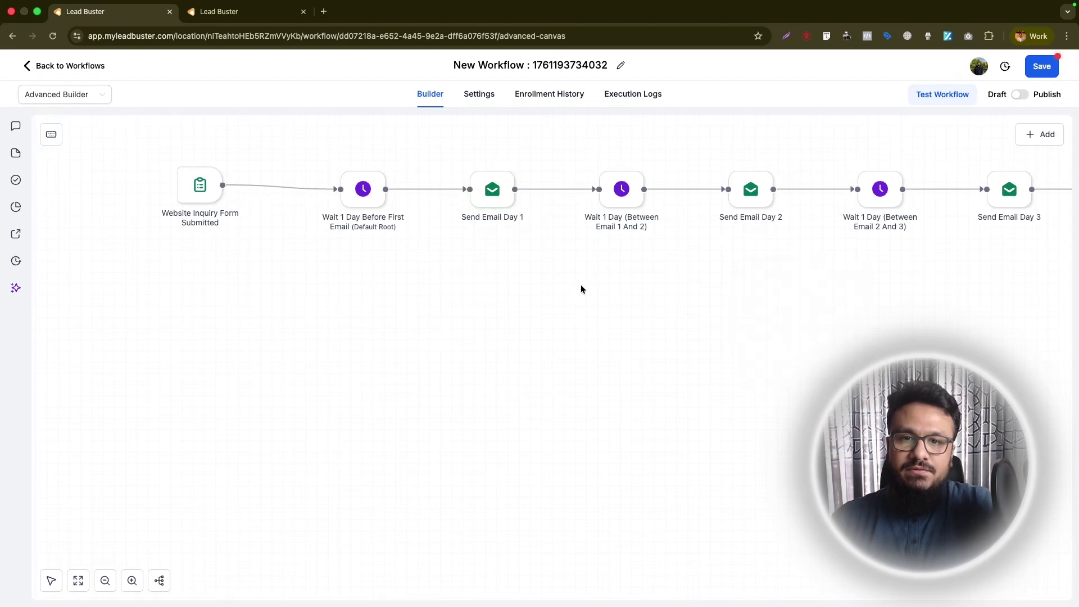
pyautogui.click(51, 581)
pyautogui.hscroll(10, 696, 358)
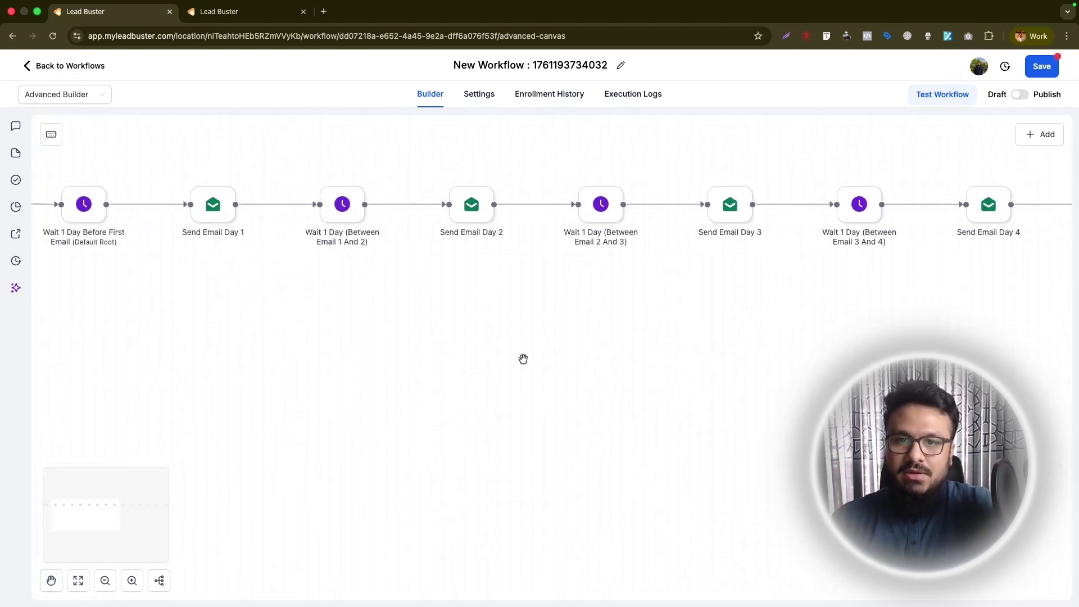
pyautogui.hscroll(10, 694, 323)
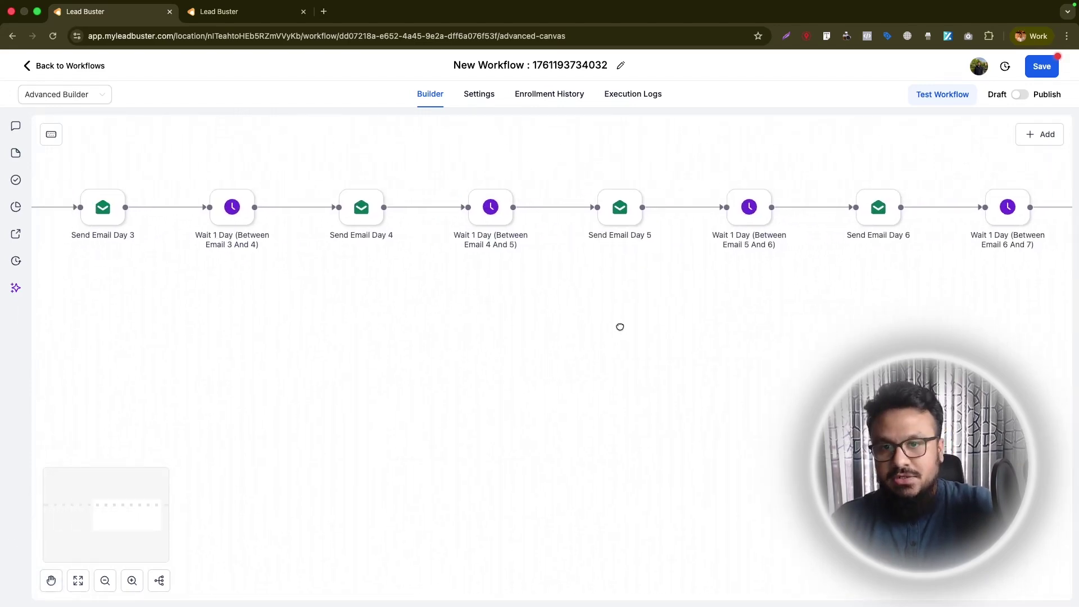
# - Publish and save the AI-built drip workflow, then pan back to its start
pyautogui.click(1020, 94)
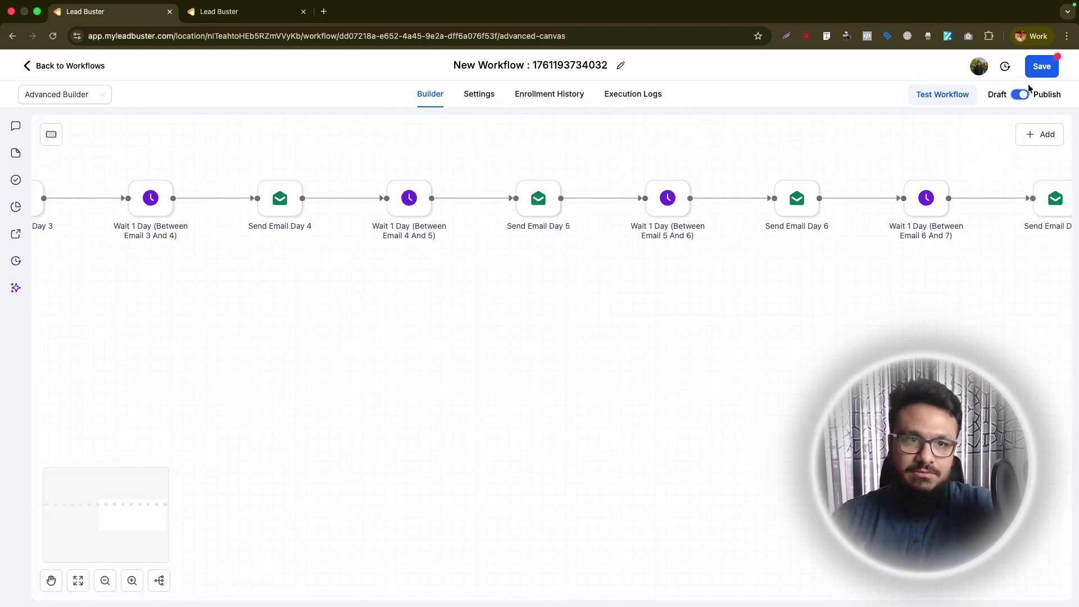
pyautogui.click(1035, 72)
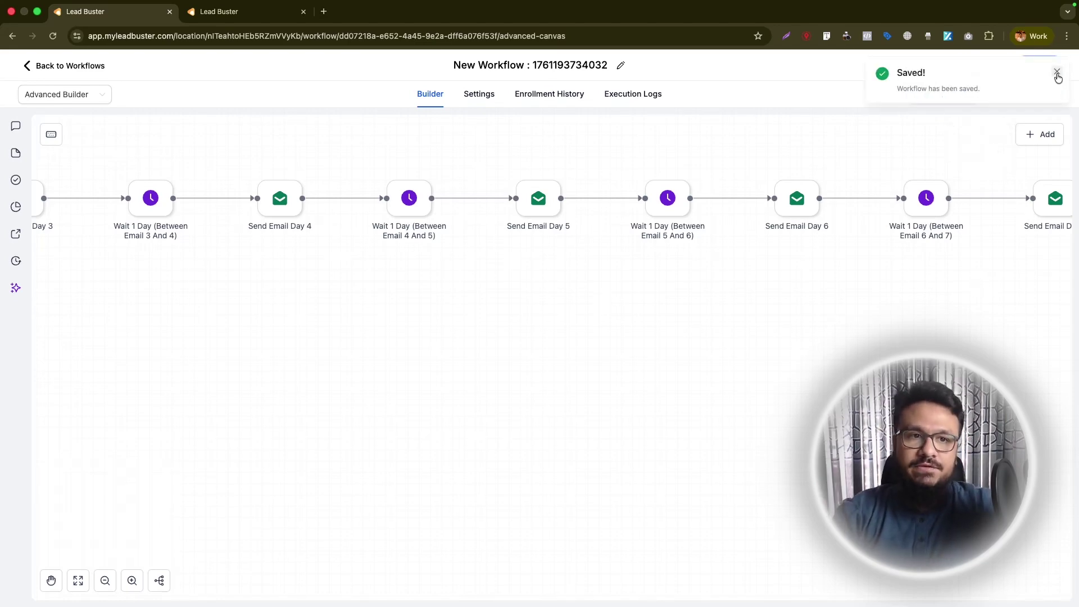
pyautogui.click(1057, 72)
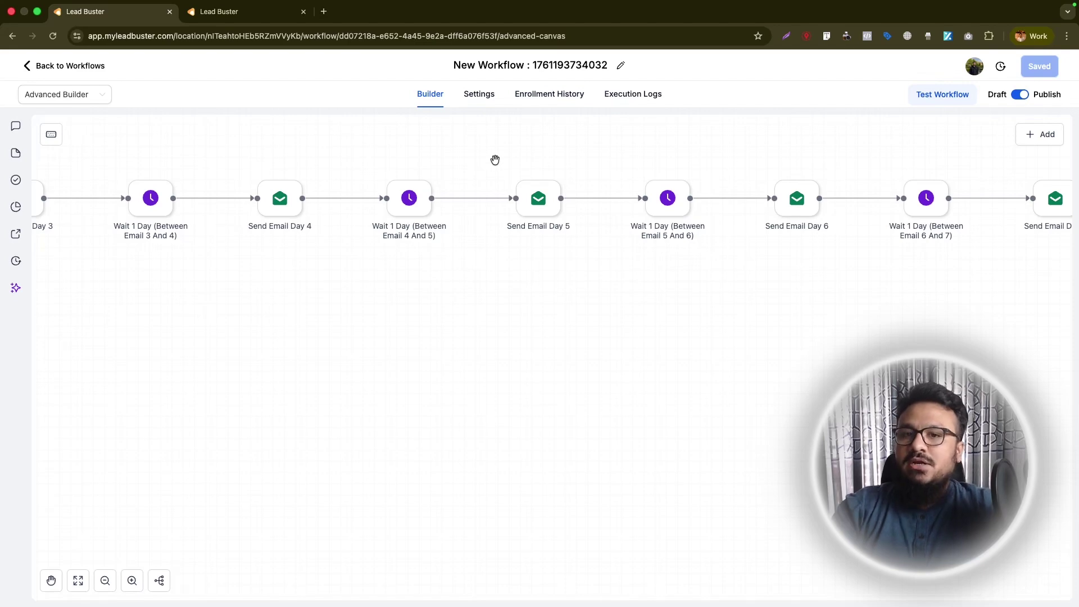
pyautogui.hscroll(-10, 494, 159)
pyautogui.hscroll(-15, 564, 170)
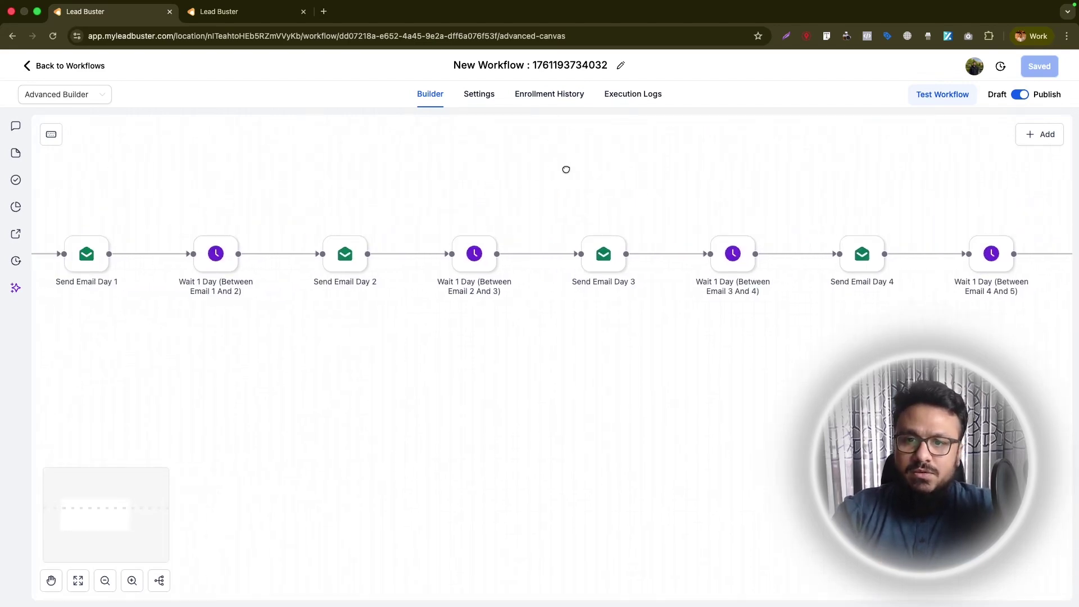
pyautogui.moveTo(623, 173); pyautogui.dragTo(666, 169)
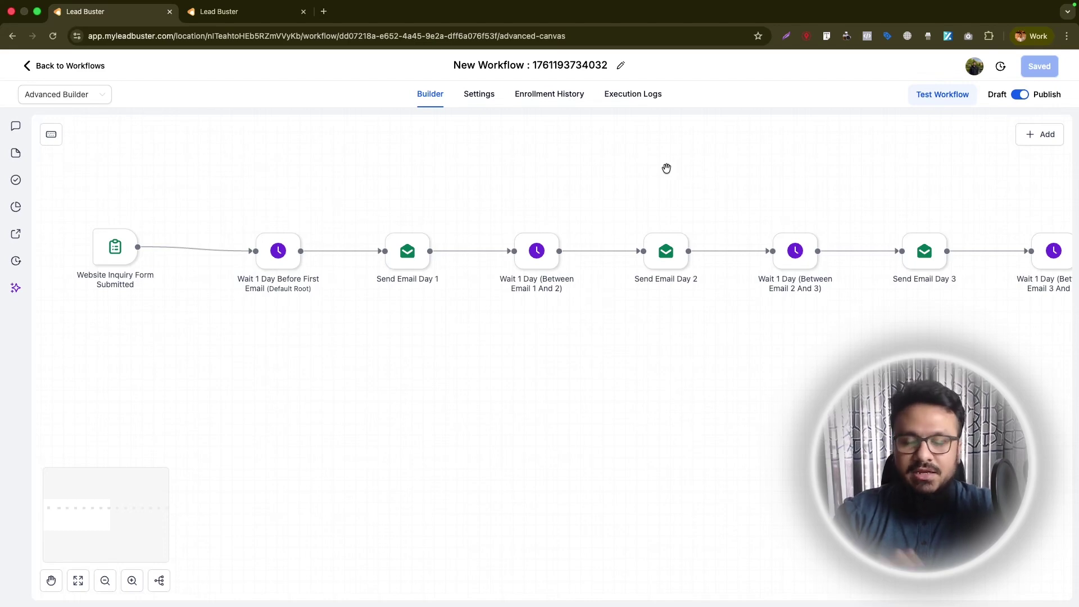